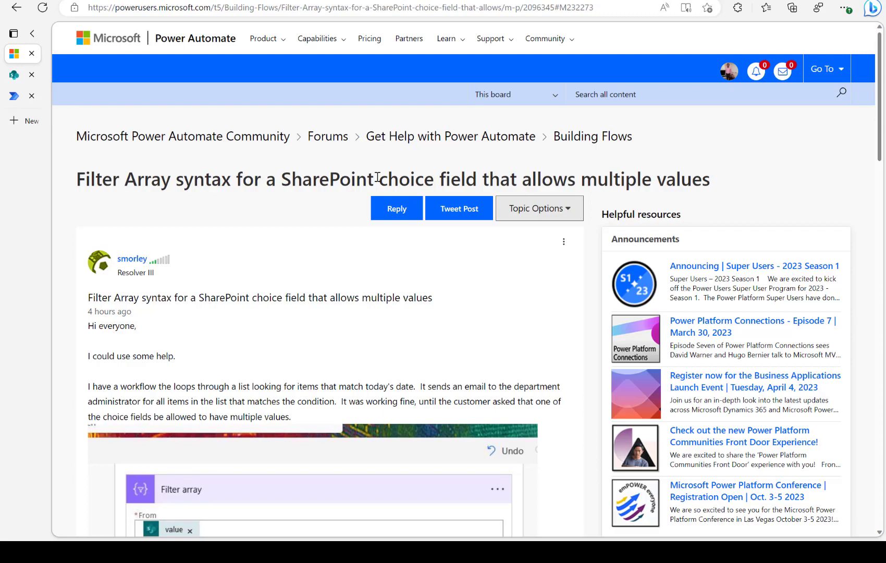
Read the forum question about filtering a multi-value SharePoint choice field
{"action": "left_click_drag", "start_coordinate": [377, 177], "coordinate": [542, 179]}
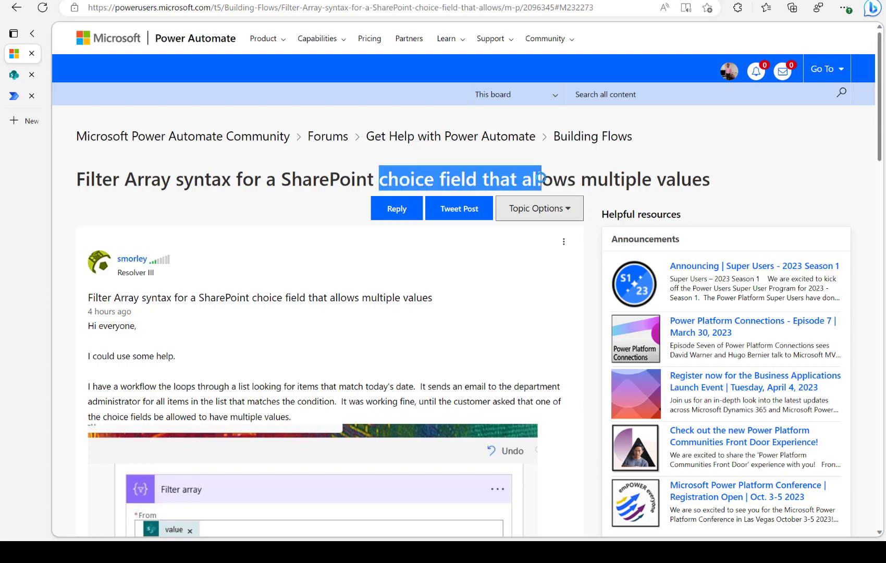
{"action": "scroll", "coordinate": [254, 299], "scroll_direction": "down", "scroll_amount": 10}
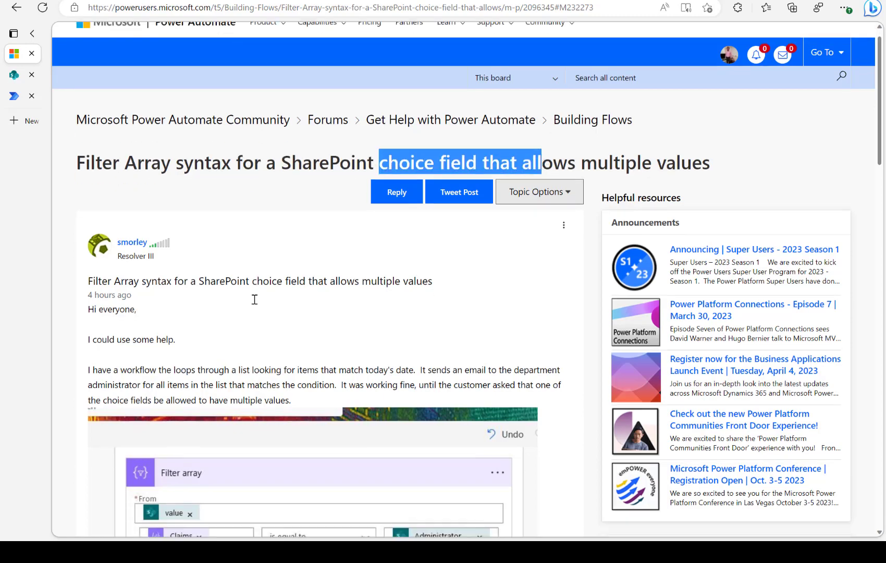
{"action": "scroll", "coordinate": [254, 300], "scroll_direction": "down", "scroll_amount": 2}
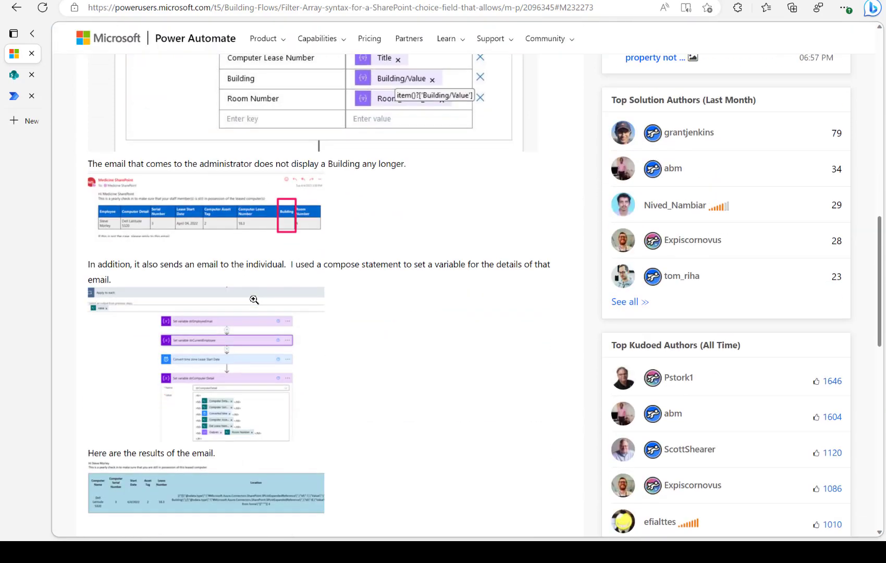
View the post's compose and email-results screenshots enlarged, then return to the untitled flow
{"action": "left_click", "coordinate": [175, 333]}
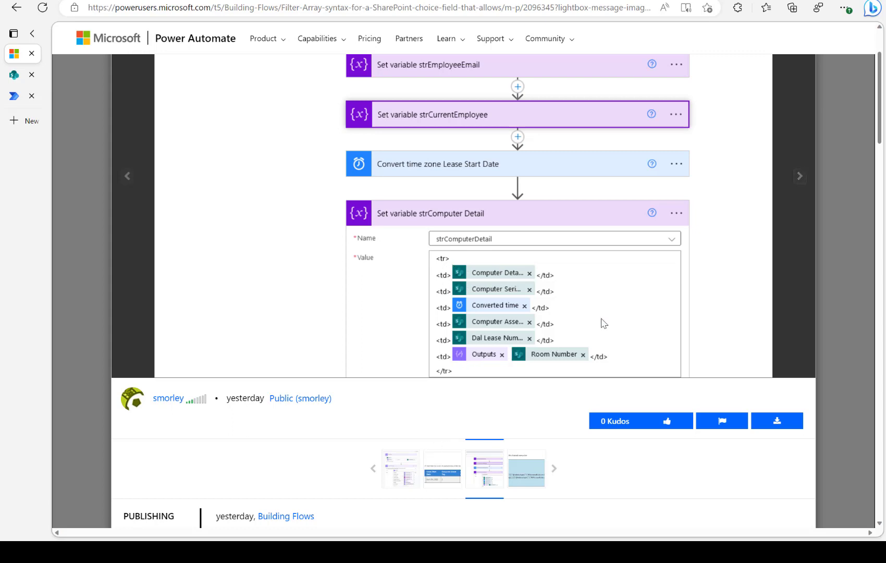
{"action": "left_click", "coordinate": [800, 176]}
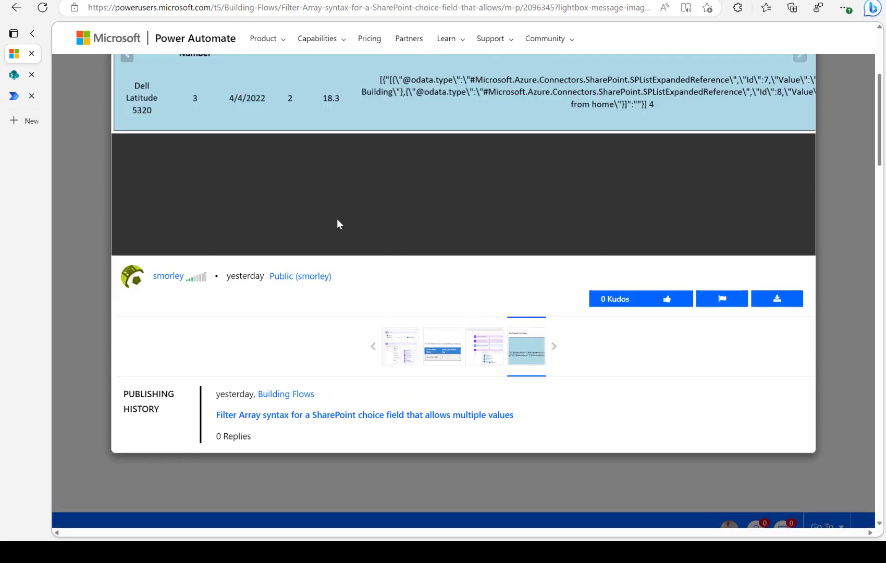
{"action": "scroll", "coordinate": [448, 127], "scroll_direction": "up", "scroll_amount": 3}
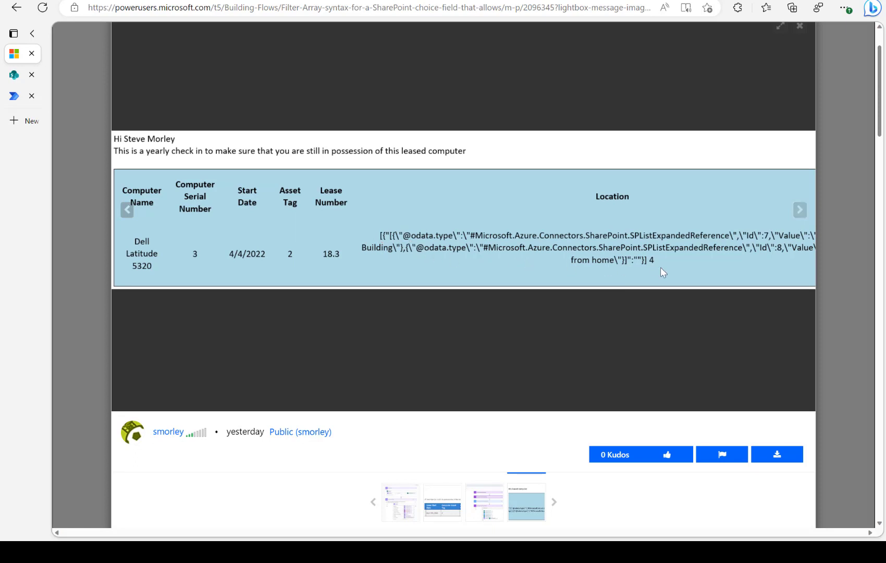
{"action": "left_click", "coordinate": [799, 27]}
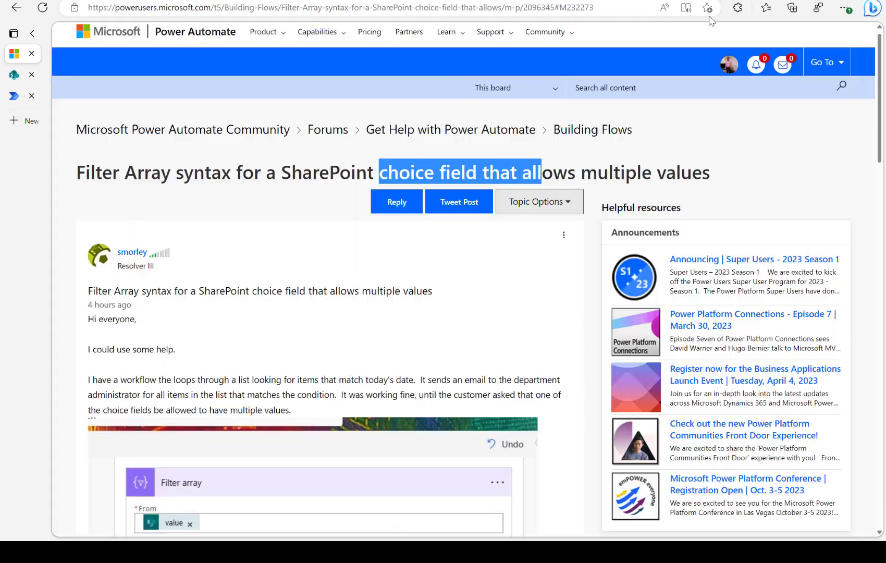
{"action": "left_click", "coordinate": [14, 96]}
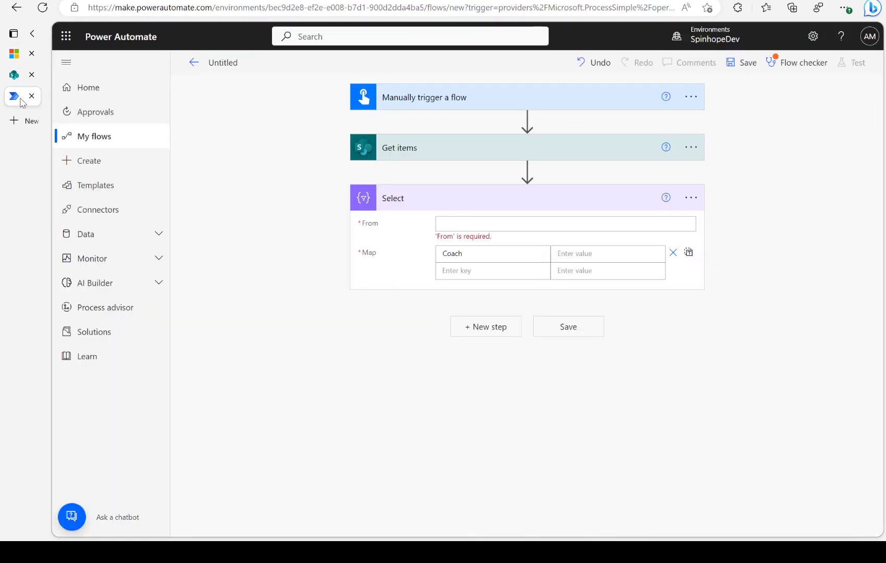
Feed the Get items 'value' output into Select's From and add Coach as the first map key
{"action": "left_click", "coordinate": [15, 79]}
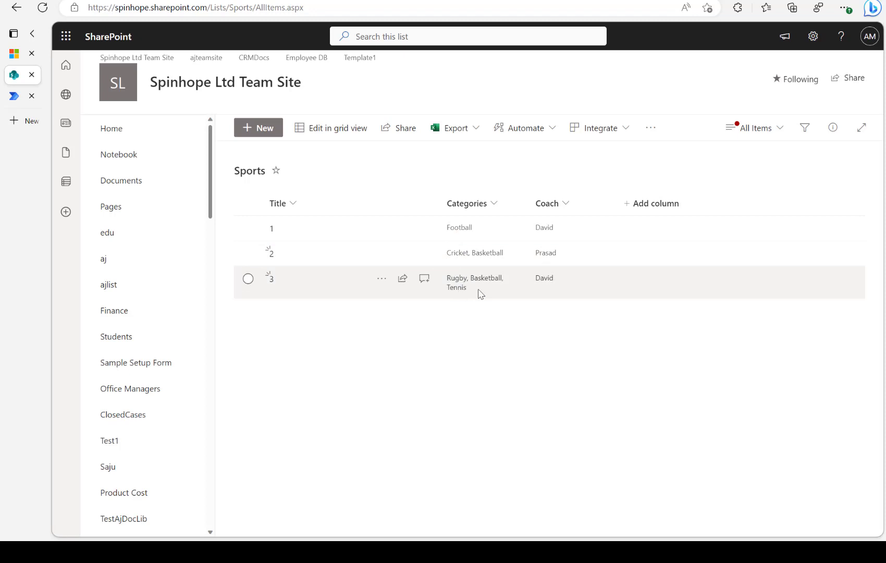
{"action": "left_click", "coordinate": [14, 98]}
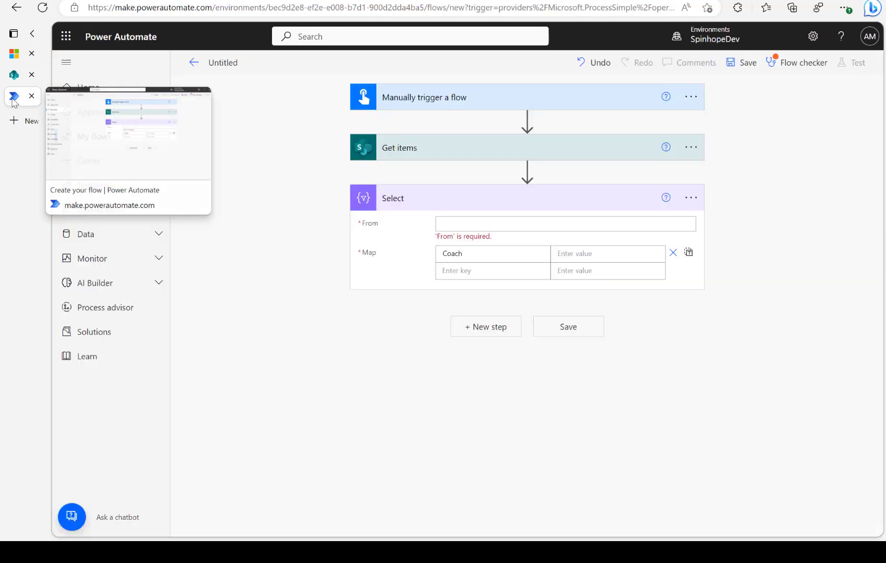
{"action": "left_click", "coordinate": [406, 152]}
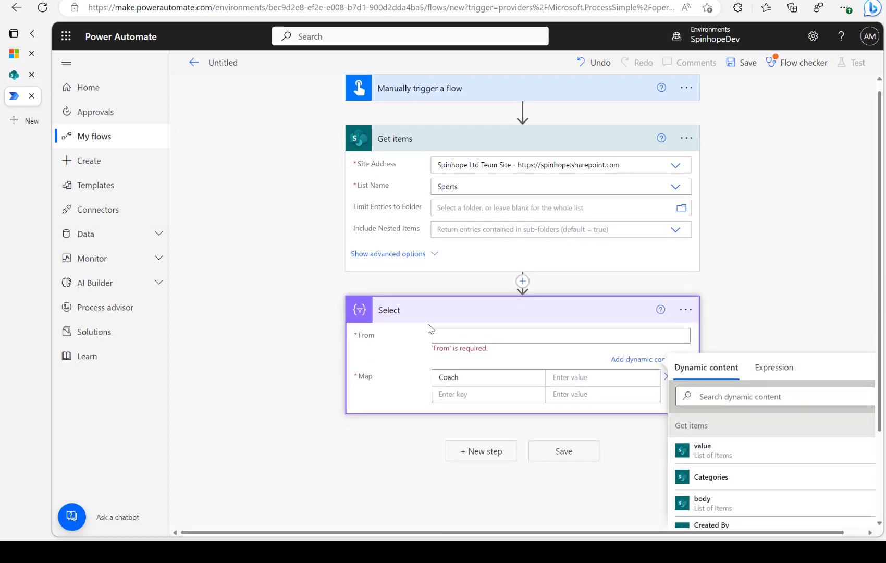
{"action": "left_click", "coordinate": [703, 449]}
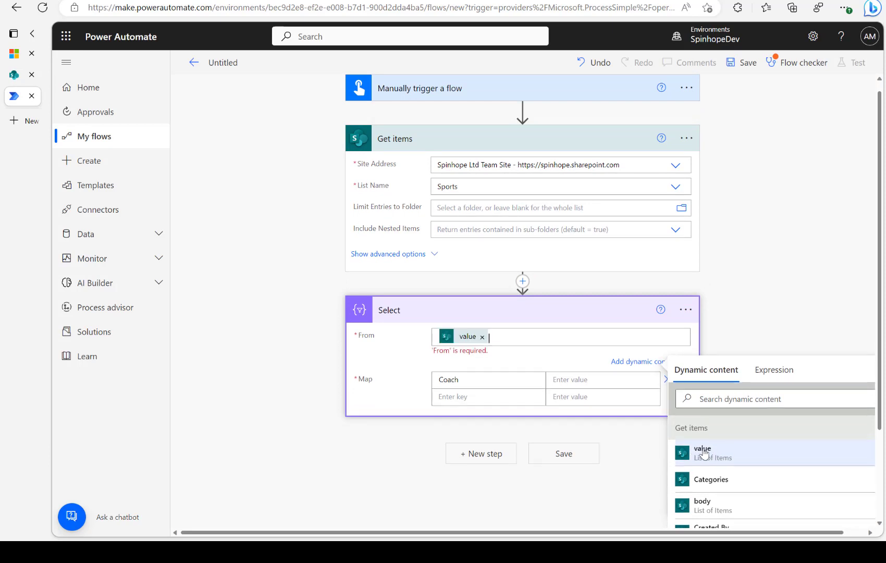
{"action": "left_click", "coordinate": [490, 374]}
{"action": "type", "text": "Coach"}
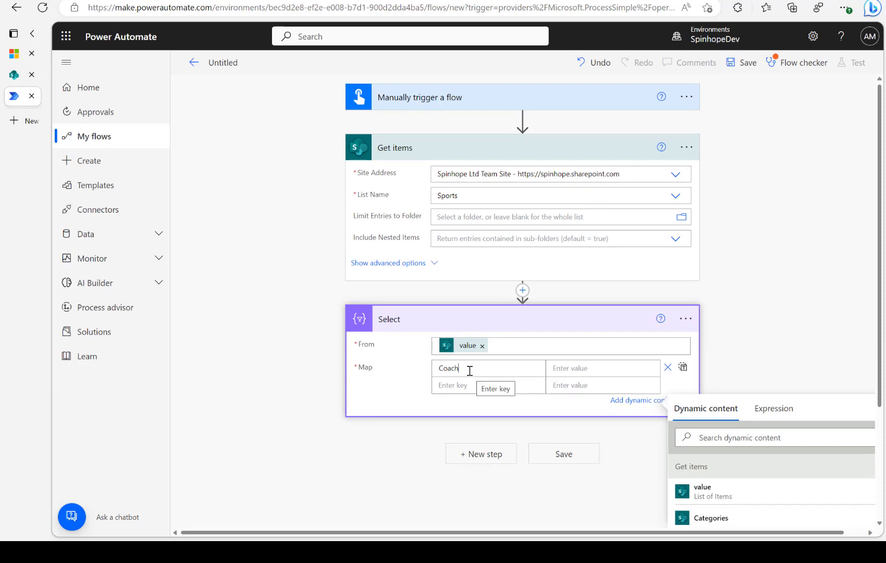
{"action": "left_click", "coordinate": [16, 74]}
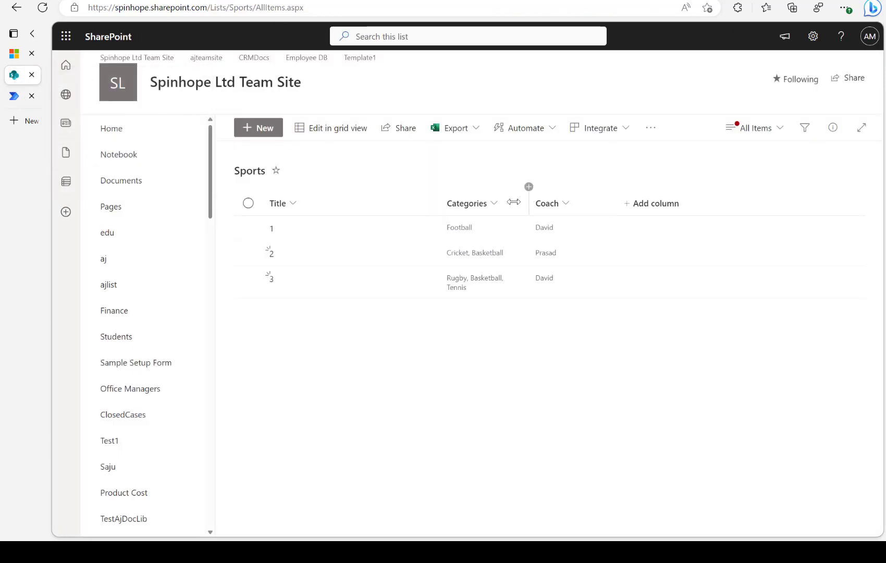
{"action": "left_click", "coordinate": [19, 96]}
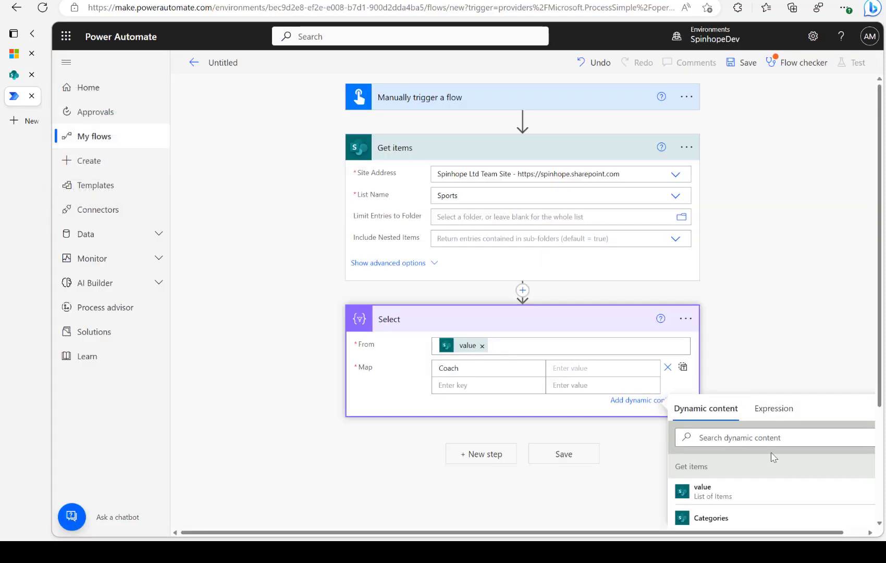
Map the Coach key to the expression item()?['Coach']
{"action": "left_click", "coordinate": [767, 412]}
{"action": "type", "text": "item()"}
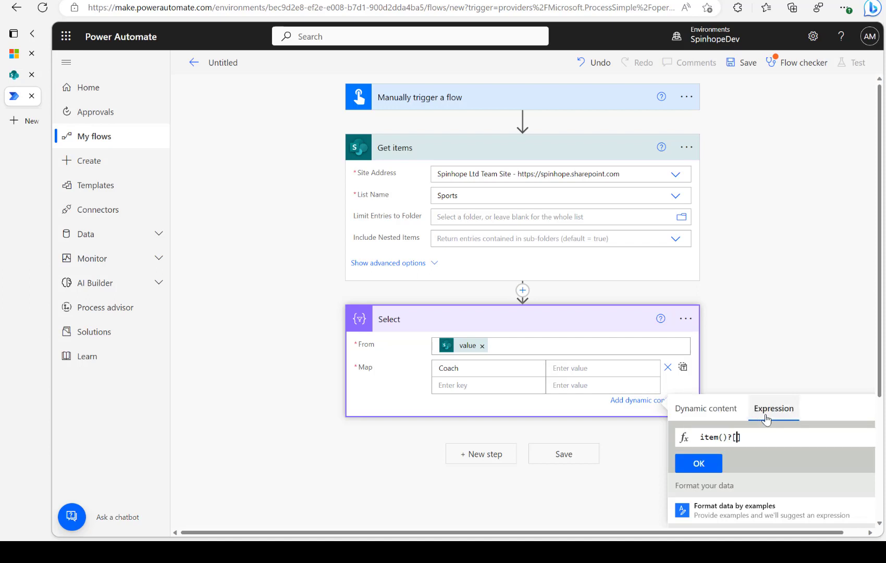
{"action": "type", "text": "?['Coach"}
{"action": "key", "text": "BackSpace"}
{"action": "key", "text": "BackSpace"}
{"action": "key", "text": "BackSpace"}
{"action": "key", "text": "BackSpace"}
{"action": "type", "text": "ach"}
{"action": "scroll", "coordinate": [682, 409], "scroll_direction": "down", "scroll_amount": 2}
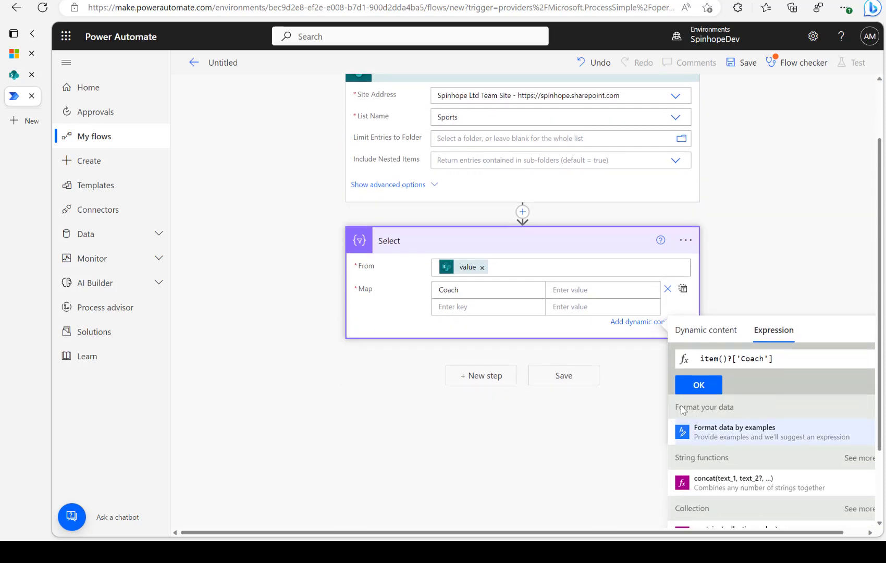
{"action": "left_click", "coordinate": [699, 384]}
Add a Categories key mapped to the expression item()?['Categories']
{"action": "left_click", "coordinate": [470, 307]}
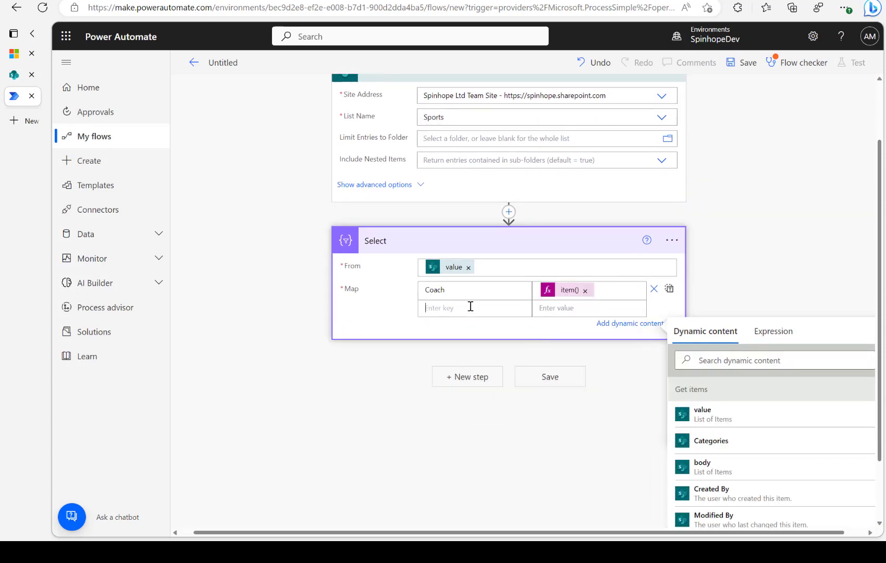
{"action": "type", "text": "Categories"}
{"action": "double_click", "coordinate": [440, 312]}
{"action": "key", "text": "ctrl+c"}
{"action": "left_click", "coordinate": [595, 310]}
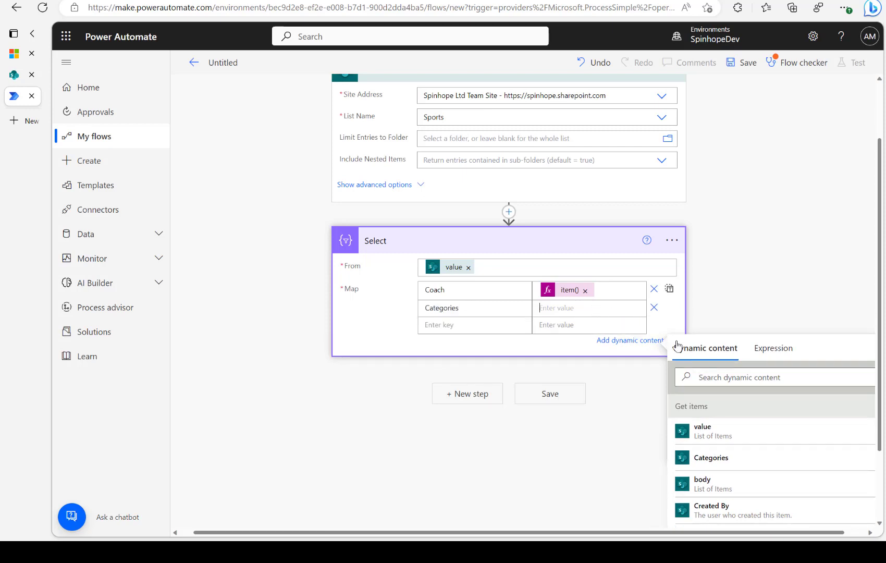
{"action": "left_click", "coordinate": [770, 353]}
{"action": "type", "text": "item()"}
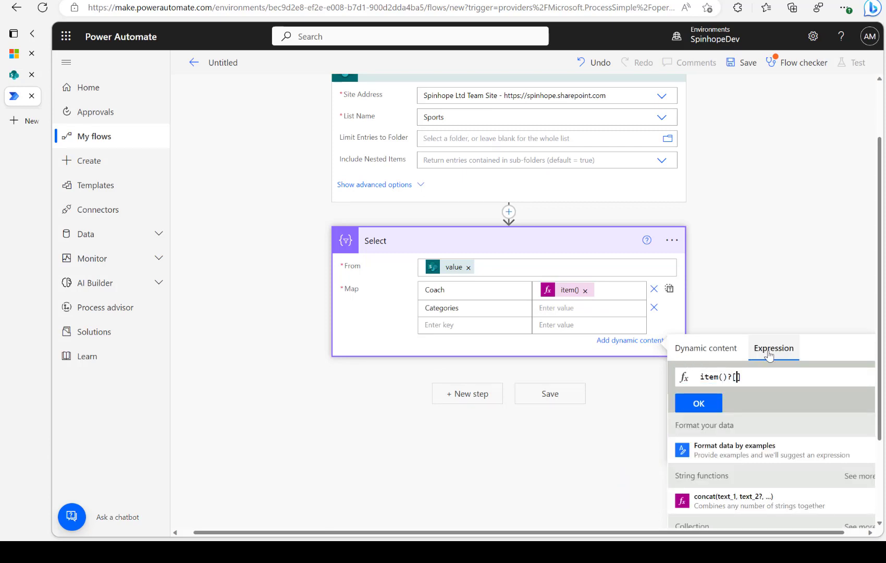
{"action": "type", "text": "?['"}
{"action": "key", "text": "ctrl+v"}
{"action": "left_click", "coordinate": [708, 407]}
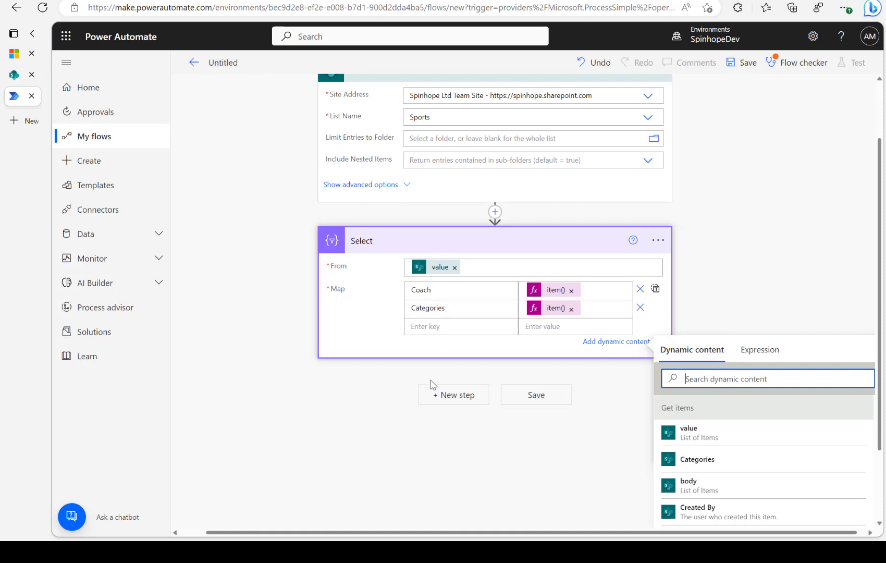
Start a new step after Select, then go back to the forum post
{"action": "left_click", "coordinate": [444, 396]}
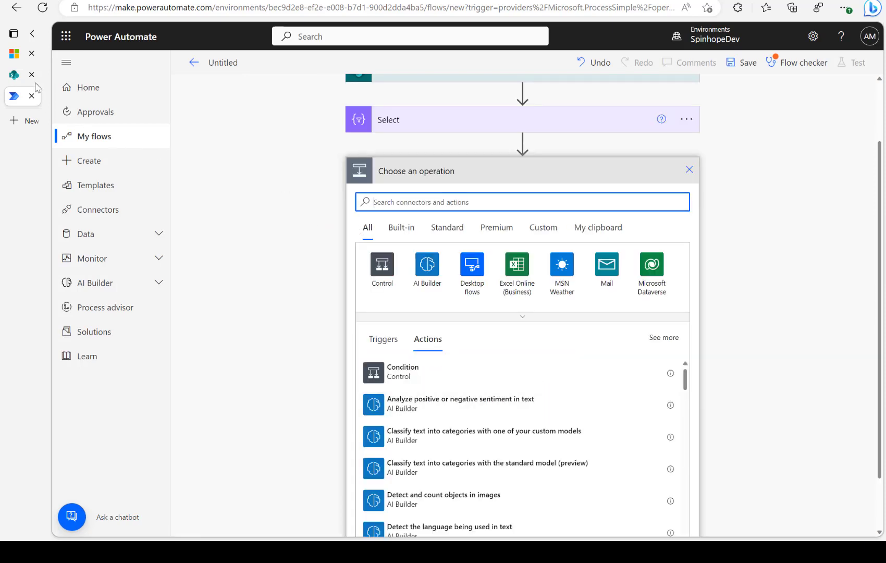
{"action": "left_click", "coordinate": [14, 78]}
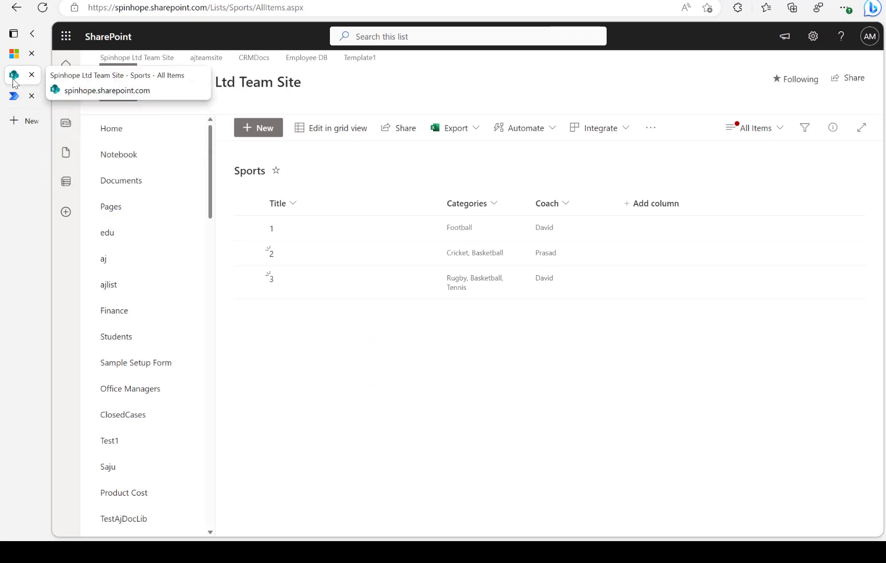
{"action": "left_click", "coordinate": [14, 55]}
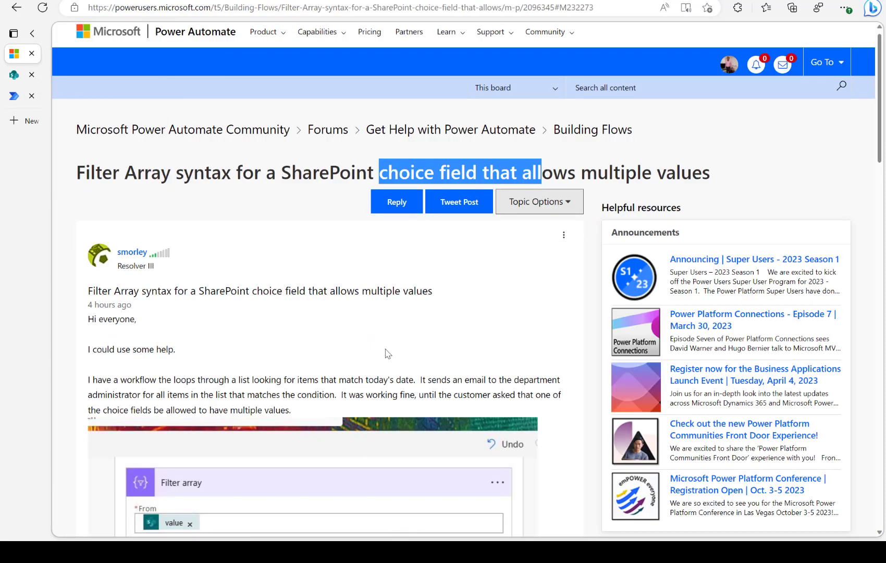
{"action": "scroll", "coordinate": [387, 354], "scroll_direction": "down", "scroll_amount": 12}
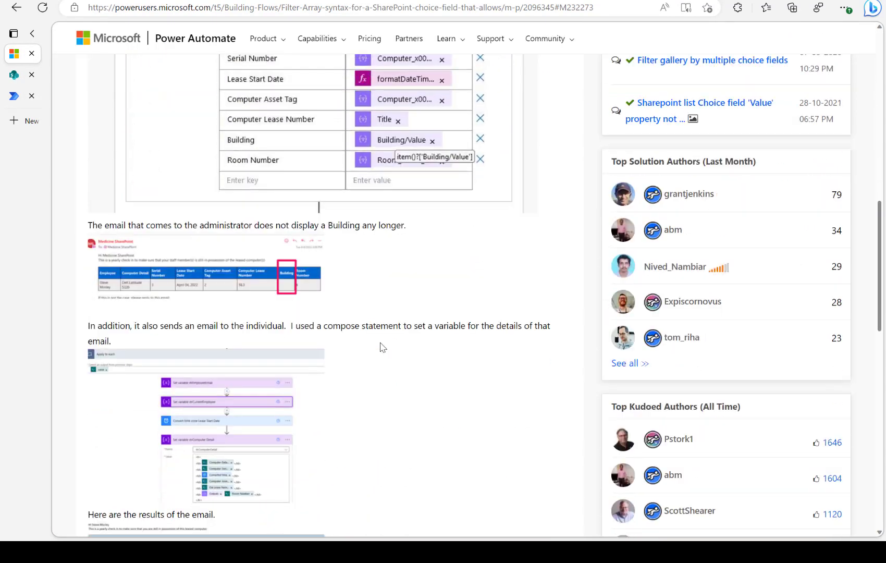
{"action": "scroll", "coordinate": [382, 347], "scroll_direction": "down", "scroll_amount": 3}
Enlarge the compose and email screenshots, then study the post's Filter array and Select images
{"action": "left_click", "coordinate": [269, 324]}
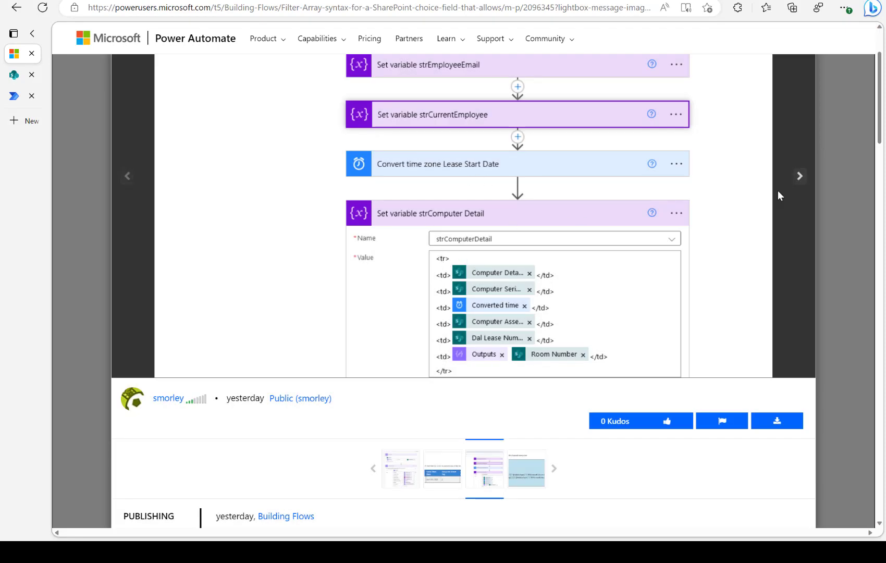
{"action": "left_click", "coordinate": [794, 183]}
{"action": "scroll", "coordinate": [659, 223], "scroll_direction": "up", "scroll_amount": 4}
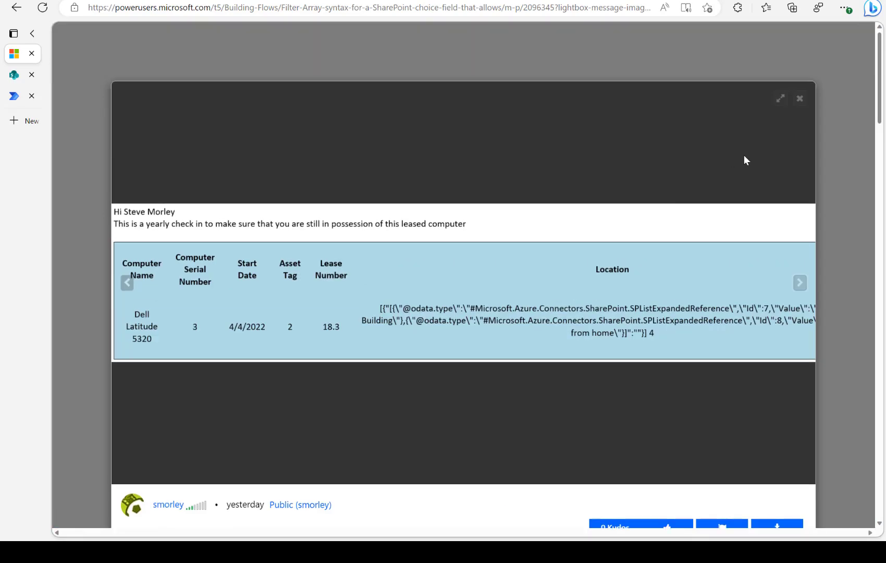
{"action": "left_click", "coordinate": [799, 100]}
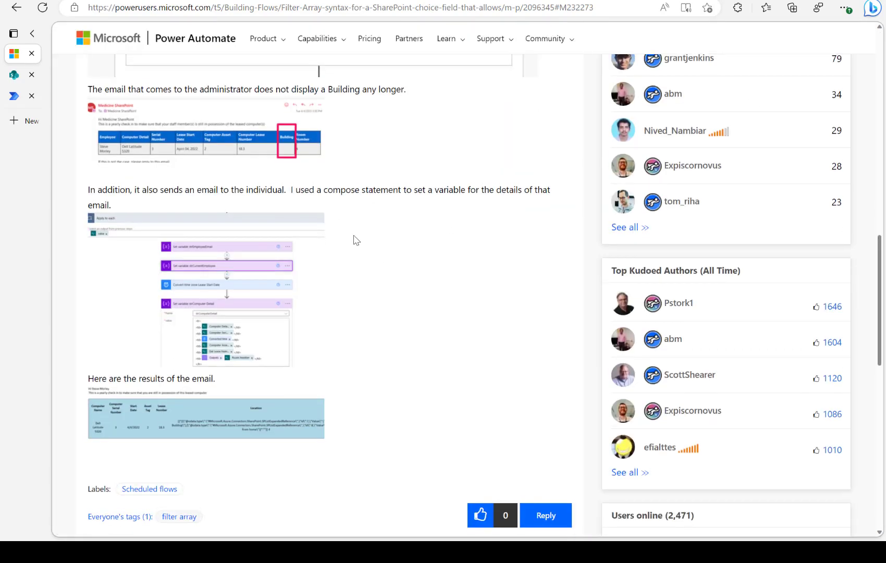
{"action": "scroll", "coordinate": [365, 250], "scroll_direction": "up", "scroll_amount": 5}
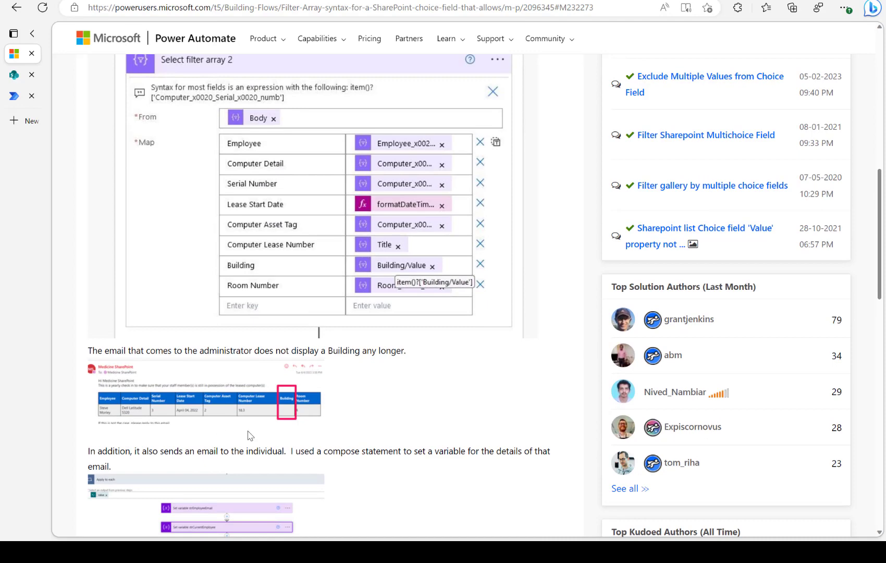
{"action": "scroll", "coordinate": [248, 435], "scroll_direction": "down", "scroll_amount": 3}
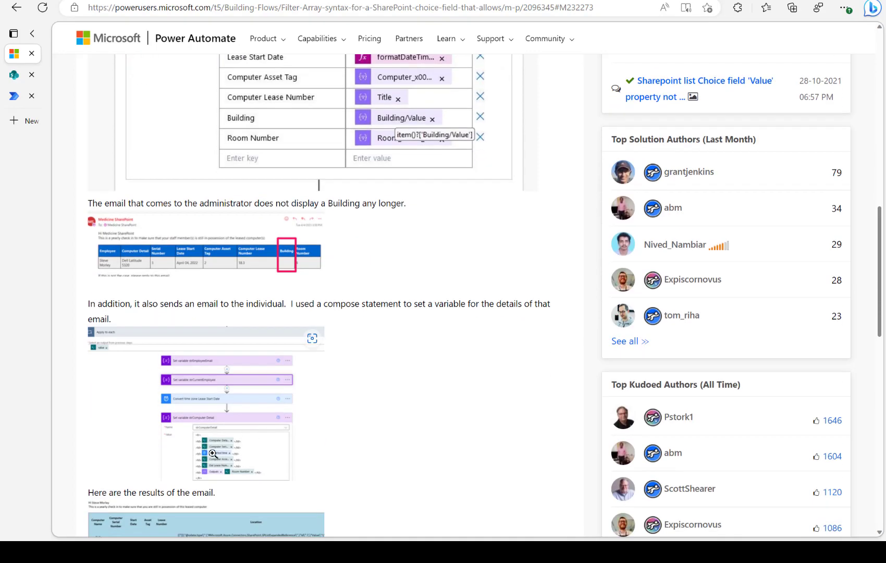
{"action": "scroll", "coordinate": [247, 473], "scroll_direction": "down", "scroll_amount": 2}
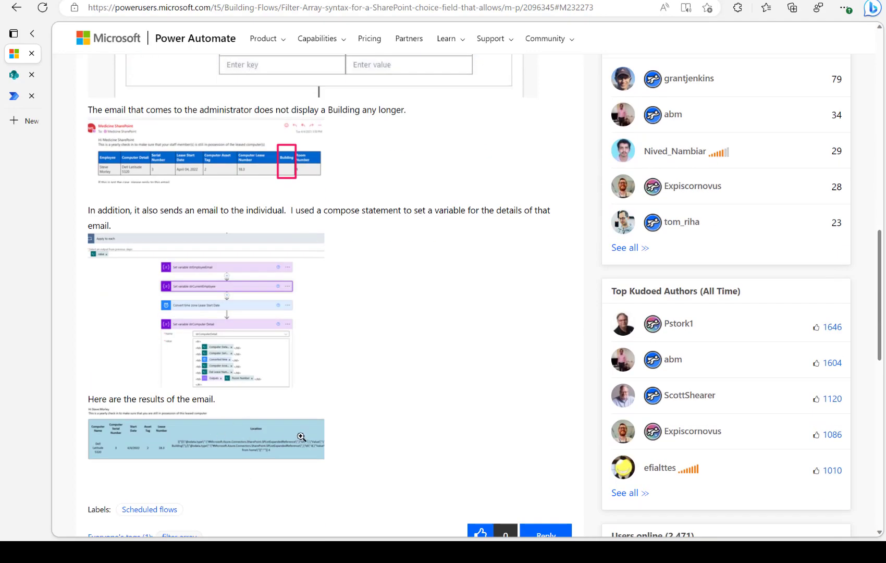
{"action": "scroll", "coordinate": [305, 436], "scroll_direction": "up", "scroll_amount": 5}
{"action": "scroll", "coordinate": [304, 436], "scroll_direction": "up", "scroll_amount": 10}
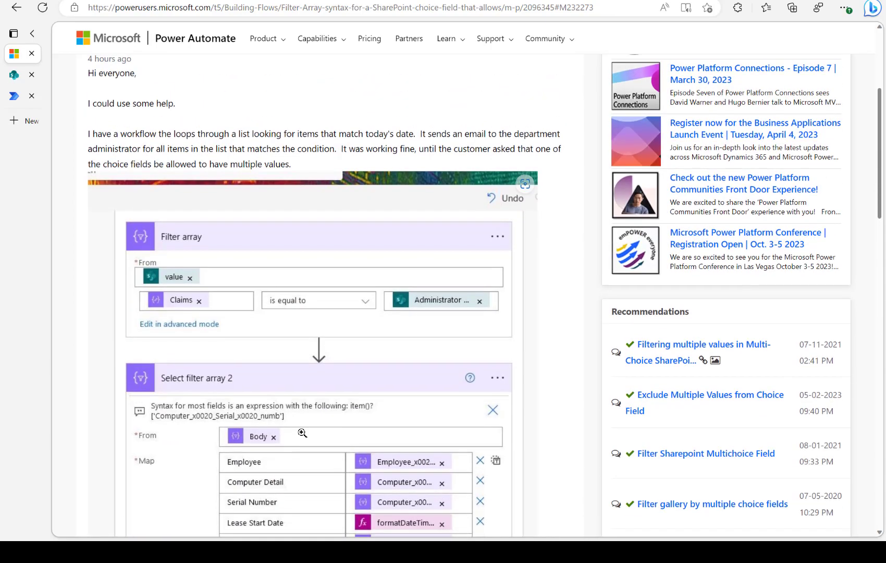
{"action": "scroll", "coordinate": [360, 379], "scroll_direction": "down", "scroll_amount": 4}
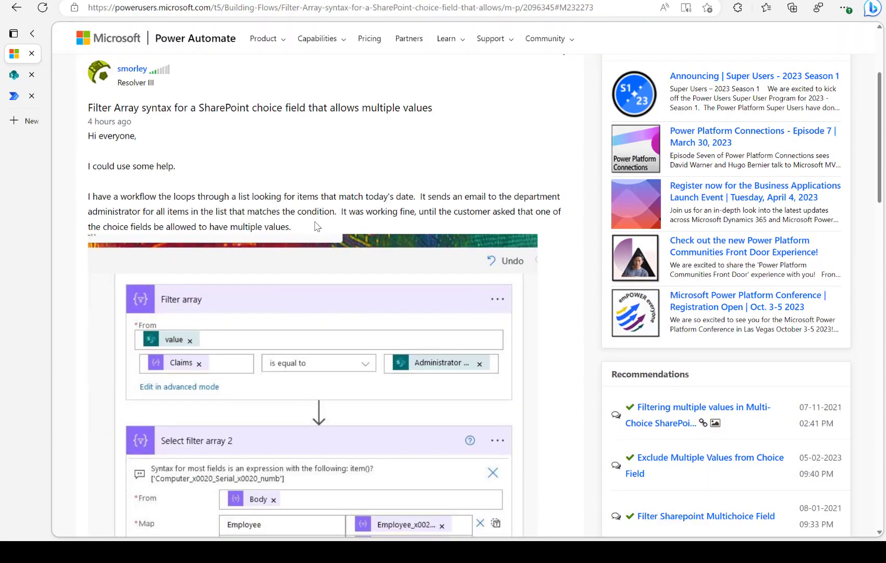
Add a Create HTML table action after Select with From set to the Select Output
{"action": "left_click", "coordinate": [21, 96]}
{"action": "type", "text": "create htm"}
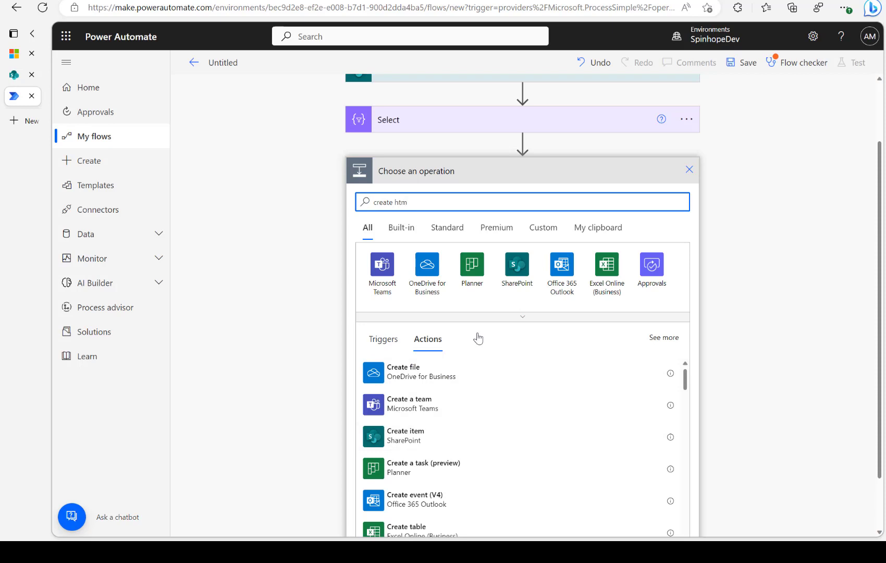
{"action": "triple_click", "coordinate": [428, 205]}
{"action": "type", "text": "html"}
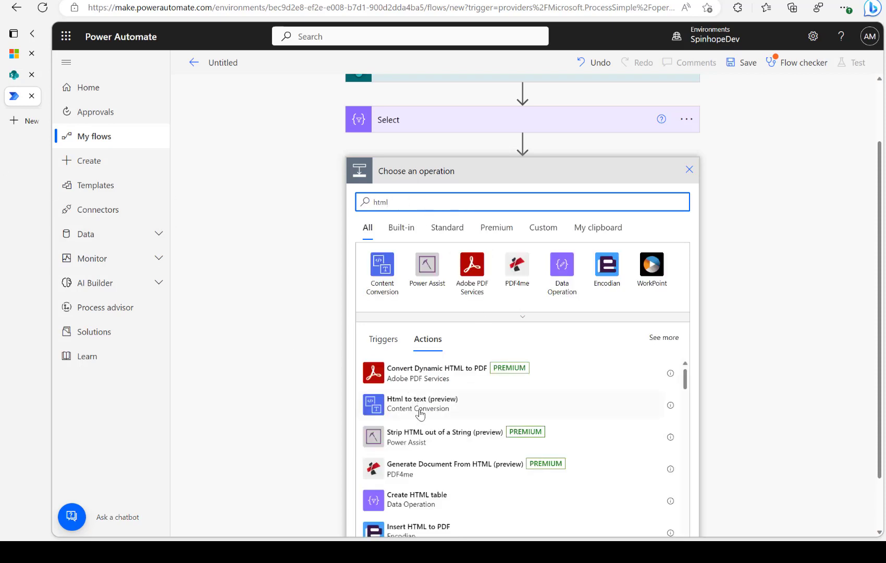
{"action": "left_click", "coordinate": [433, 498]}
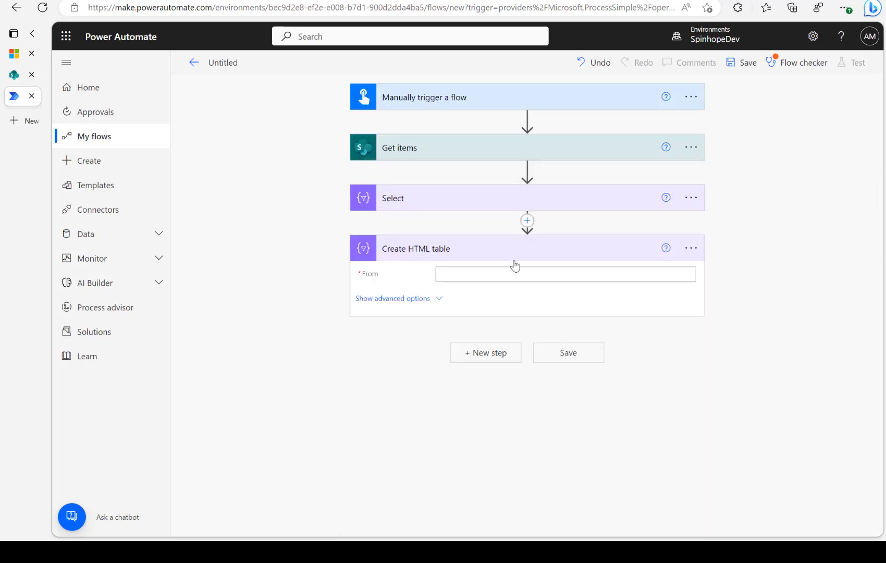
{"action": "left_click", "coordinate": [496, 273]}
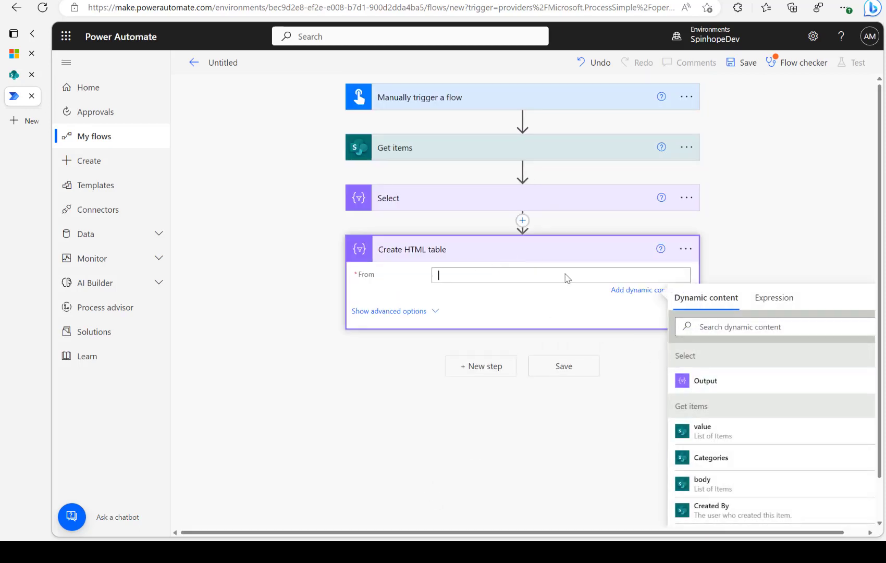
{"action": "left_click", "coordinate": [699, 385]}
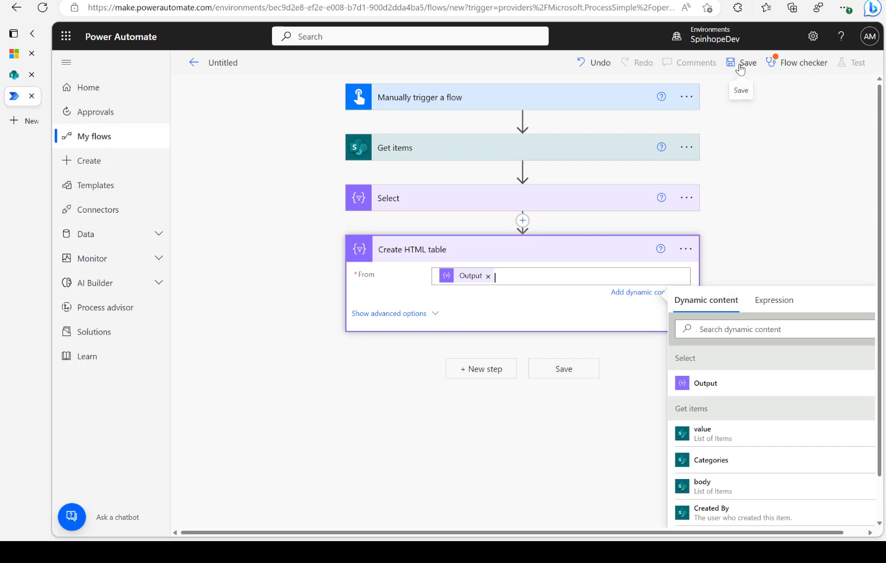
Rename the flow from Untitled to 'Sports Report'
{"action": "left_click", "coordinate": [221, 61]}
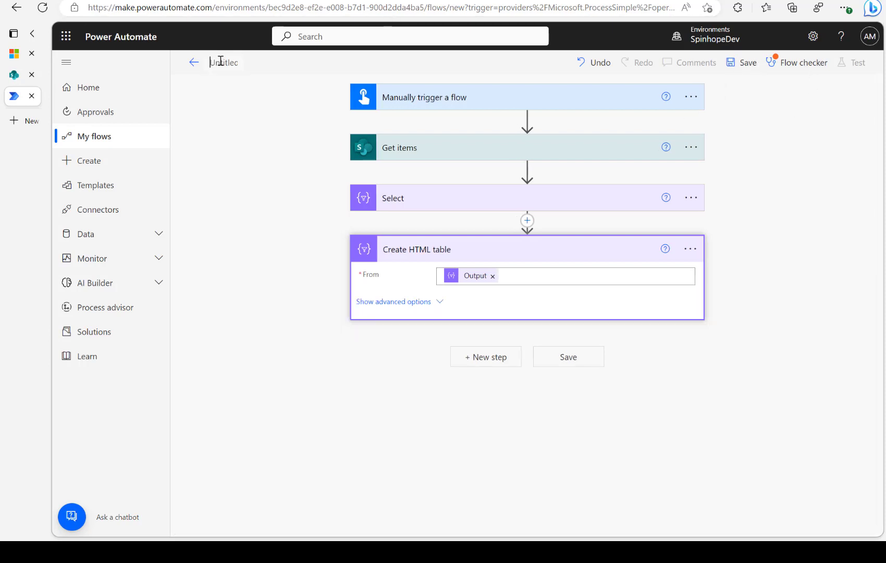
{"action": "type", "text": "SharePoint"}
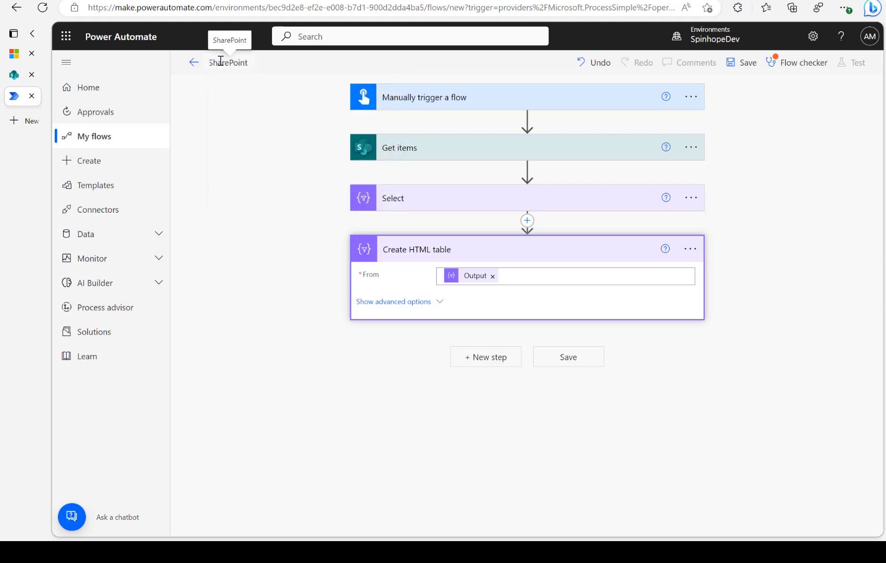
{"action": "type", "text": " List Sport"}
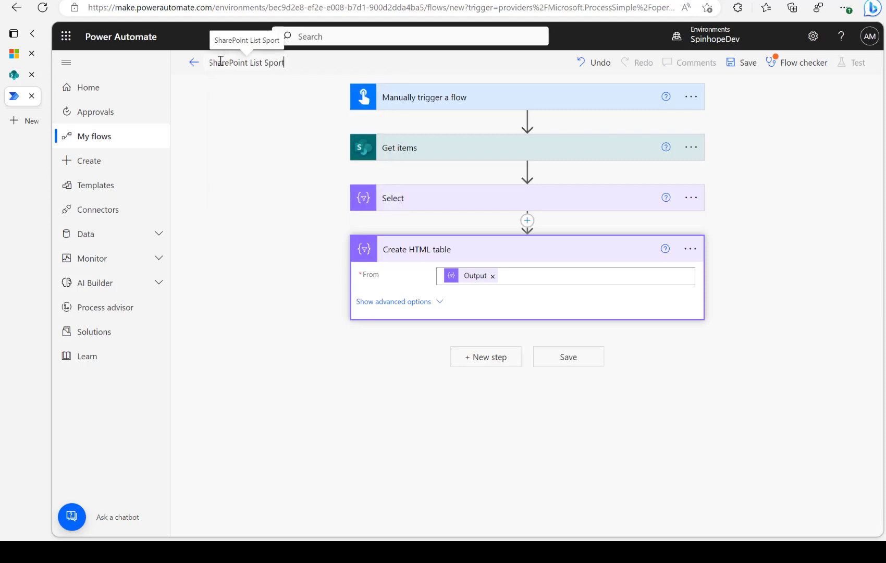
{"action": "key", "text": "BackSpace"}
{"action": "key", "text": "BackSpace"}
{"action": "key", "text": "BackSpace"}
{"action": "key", "text": "BackSpace"}
{"action": "key", "text": "BackSpace"}
{"action": "key", "text": "BackSpace"}
{"action": "key", "text": "BackSpace"}
{"action": "key", "text": "BackSpace"}
{"action": "key", "text": "BackSpace"}
{"action": "key", "text": "BackSpace"}
{"action": "key", "text": "BackSpace"}
{"action": "key", "text": "BackSpace"}
{"action": "key", "text": "BackSpace"}
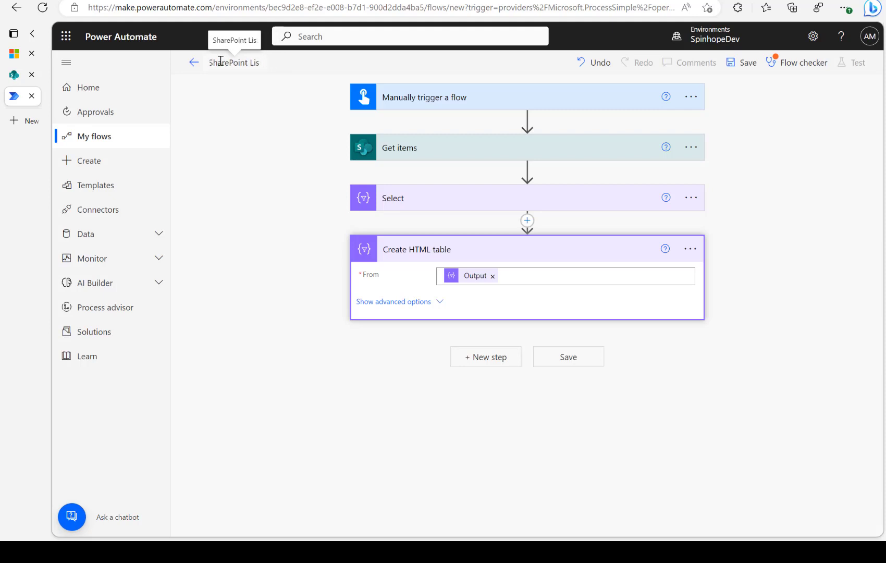
{"action": "key", "text": "BackSpace"}
{"action": "key", "text": "BackSpace"}
{"action": "key", "text": "BackSpace"}
{"action": "key", "text": "BackSpace"}
{"action": "key", "text": "BackSpace"}
{"action": "key", "text": "BackSpace"}
{"action": "key", "text": "BackSpace"}
{"action": "key", "text": "BackSpace"}
{"action": "type", "text": "Sport"}
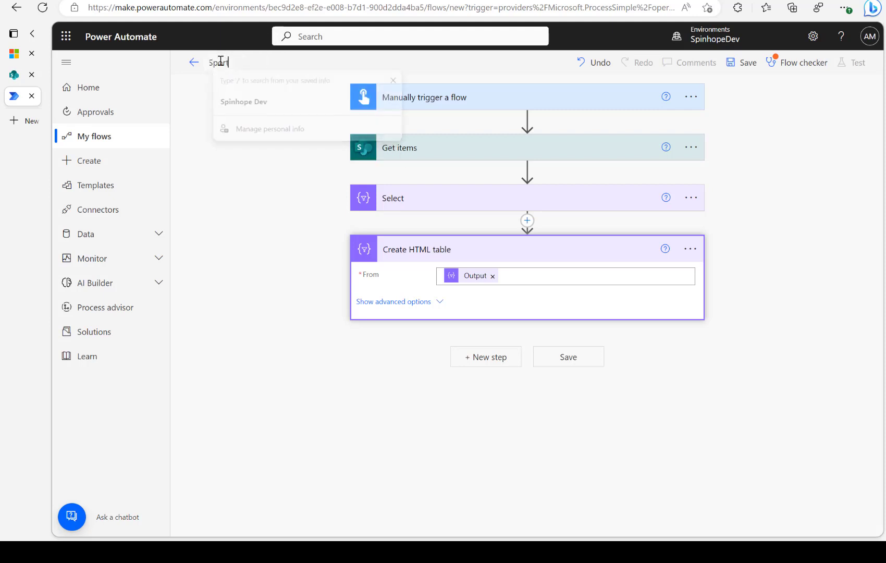
{"action": "type", "text": "s Report"}
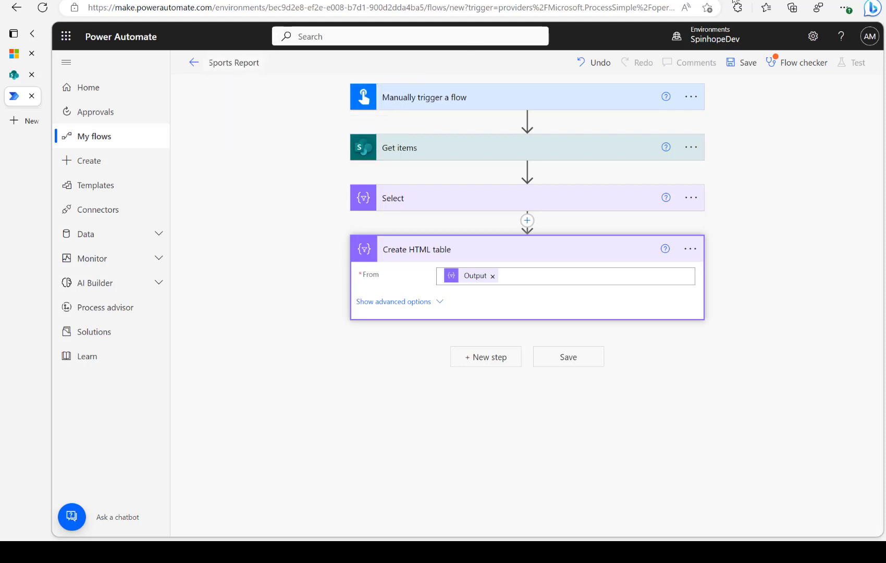
Save the flow and run a manual test using the SharePoint connection
{"action": "left_click", "coordinate": [740, 64]}
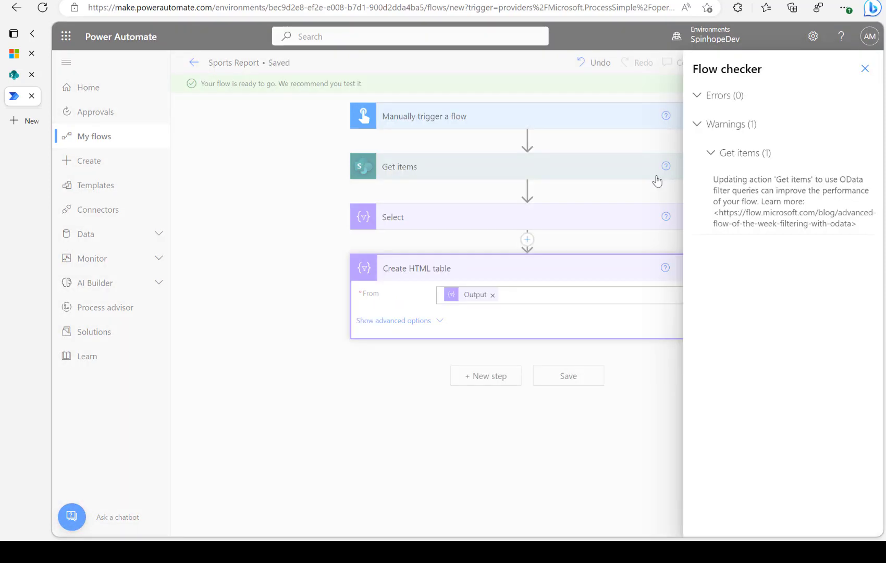
{"action": "left_click", "coordinate": [597, 92]}
{"action": "left_click", "coordinate": [836, 67]}
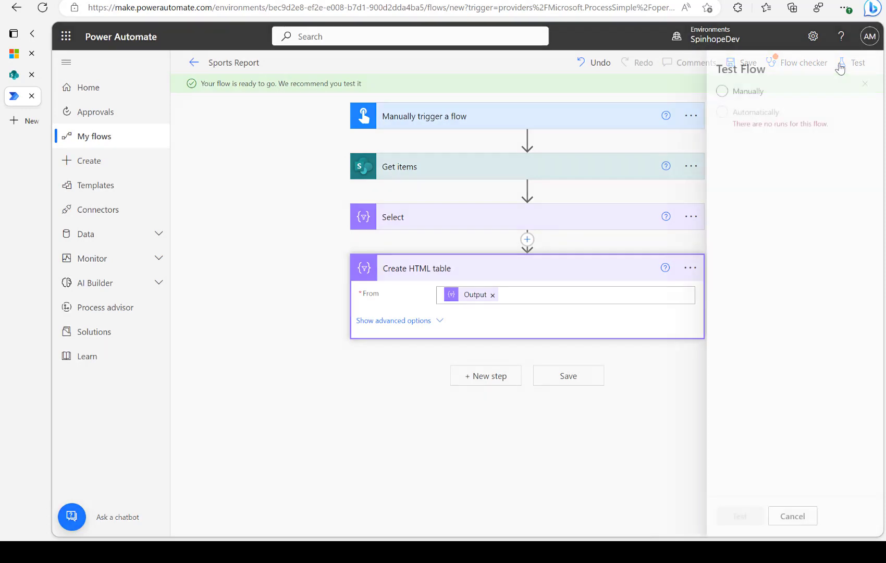
{"action": "left_click", "coordinate": [736, 93]}
{"action": "left_click", "coordinate": [716, 516]}
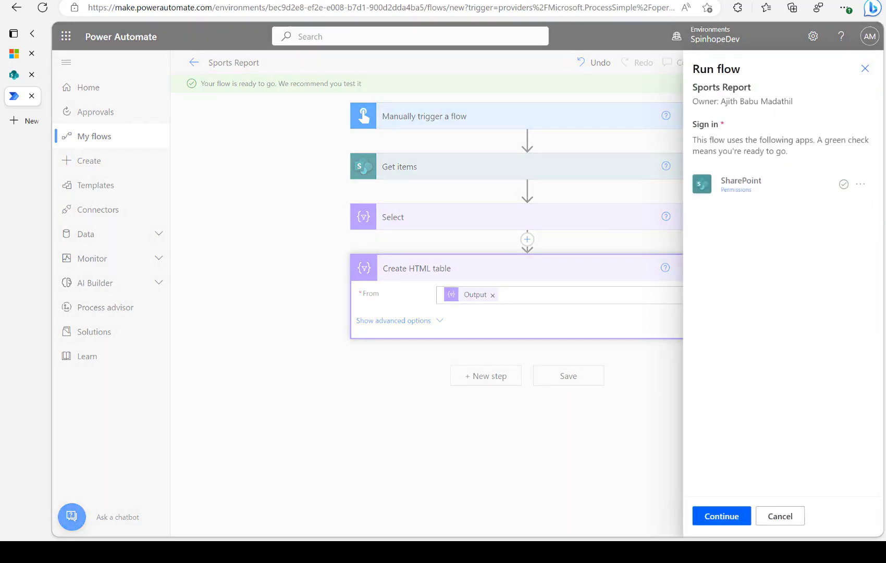
{"action": "left_click", "coordinate": [707, 512]}
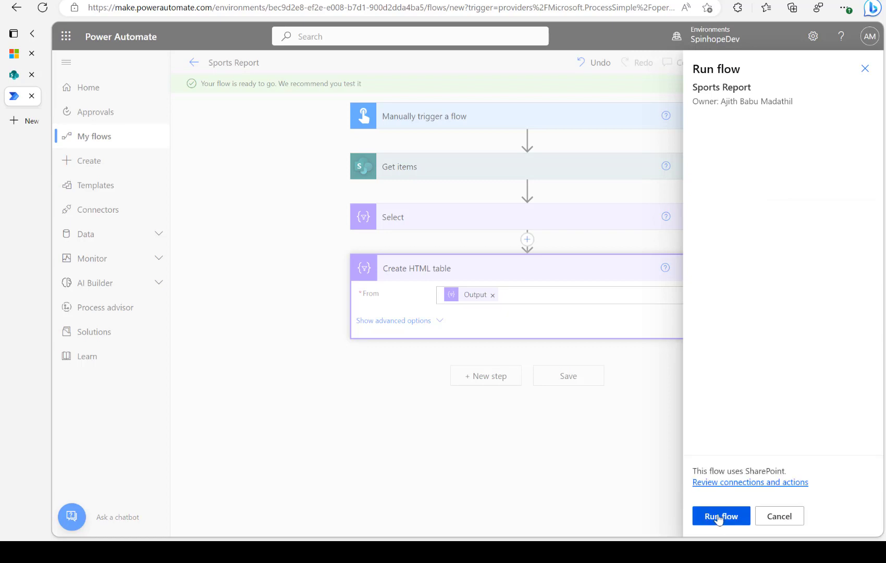
{"action": "left_click", "coordinate": [717, 517]}
{"action": "left_click", "coordinate": [717, 516]}
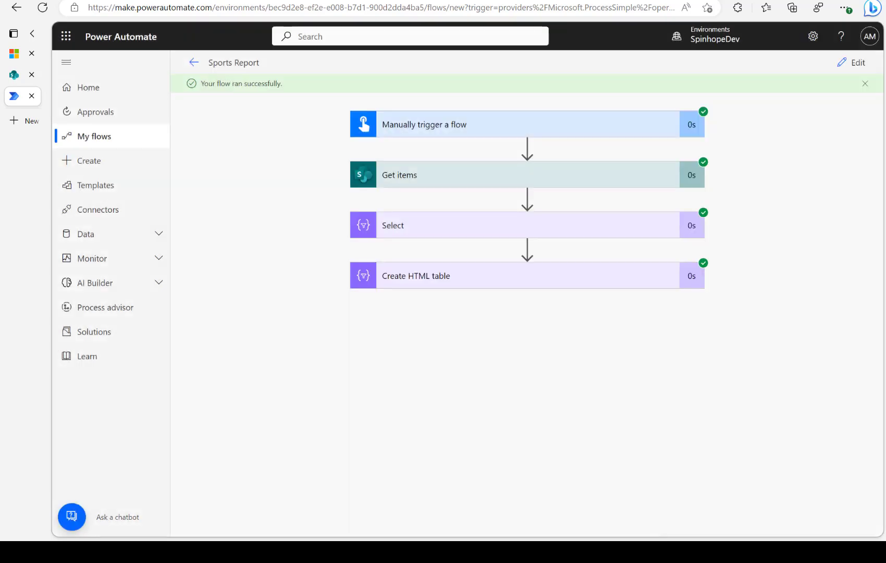
Expand the Create HTML table step to review its Coach and Categories output
{"action": "left_click", "coordinate": [469, 278]}
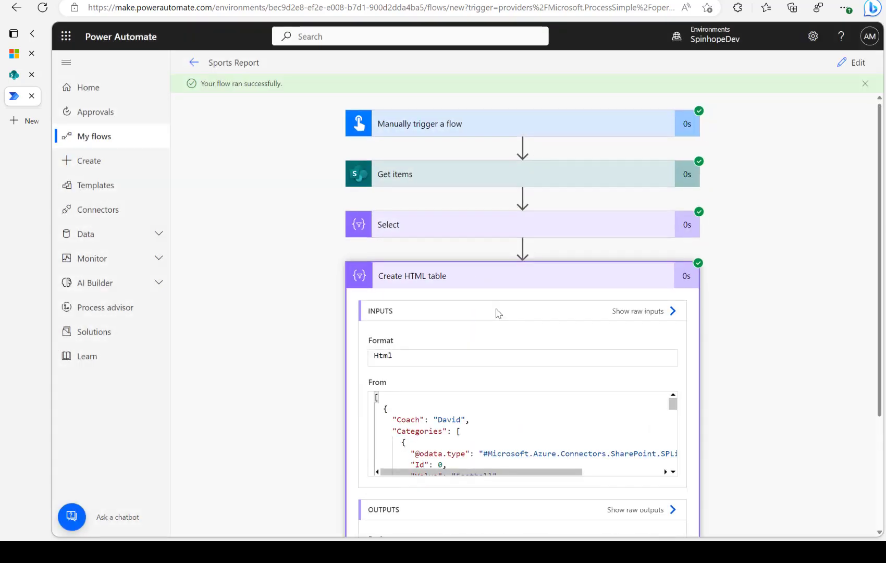
{"action": "scroll", "coordinate": [571, 354], "scroll_direction": "down", "scroll_amount": 1}
{"action": "scroll", "coordinate": [570, 353], "scroll_direction": "down", "scroll_amount": 2}
{"action": "scroll", "coordinate": [872, 333], "scroll_direction": "down", "scroll_amount": 2}
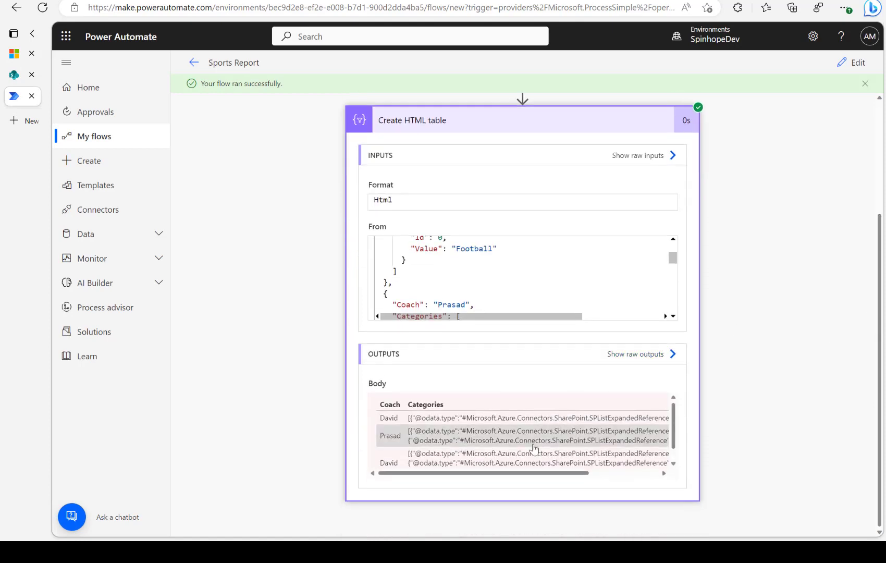
Enlarge the forum post's results-email screenshot to compare its raw JSON Location column
{"action": "left_click", "coordinate": [16, 53]}
{"action": "scroll", "coordinate": [331, 259], "scroll_direction": "down", "scroll_amount": 12}
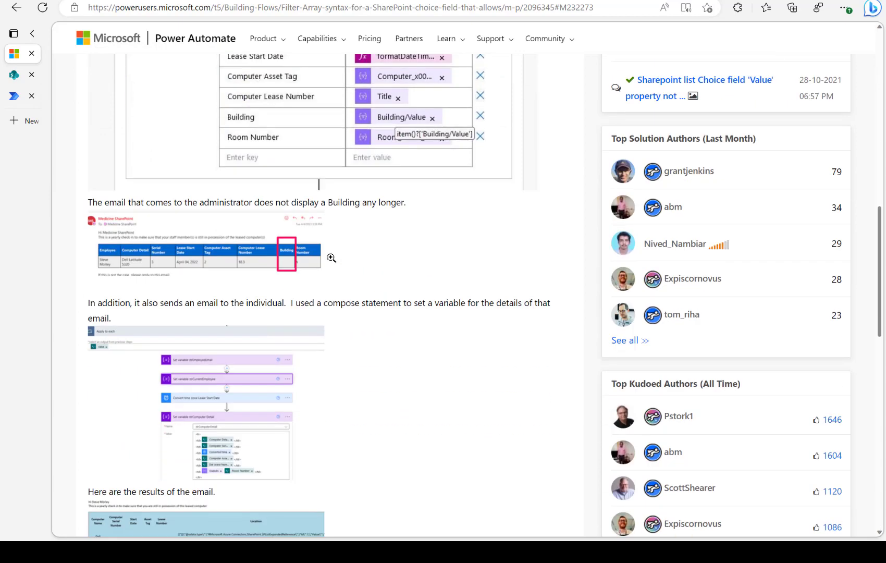
{"action": "scroll", "coordinate": [332, 262], "scroll_direction": "down", "scroll_amount": 3}
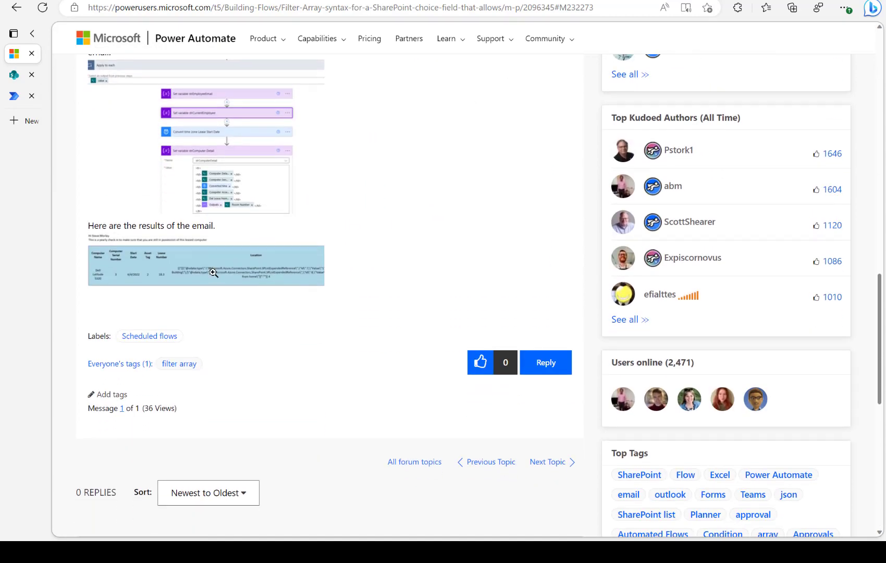
{"action": "left_click", "coordinate": [214, 272]}
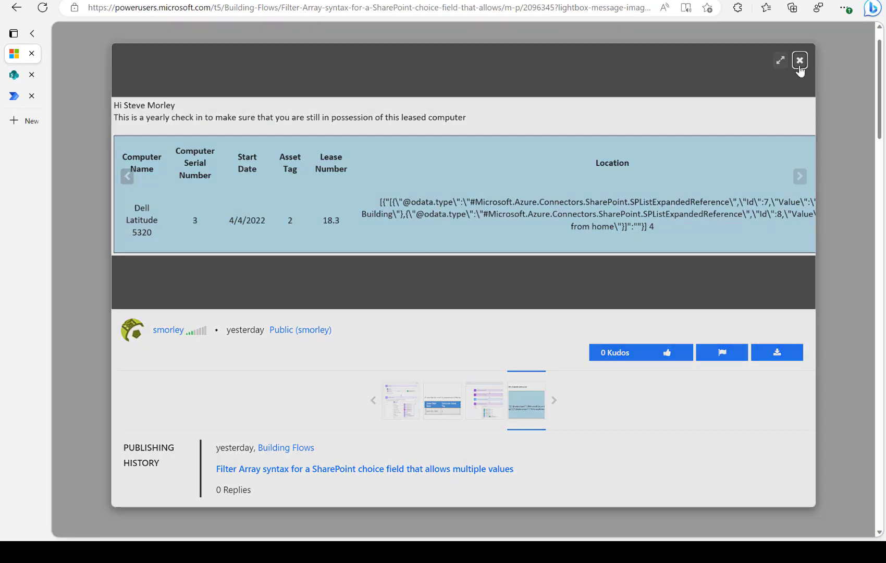
{"action": "left_click", "coordinate": [800, 60]}
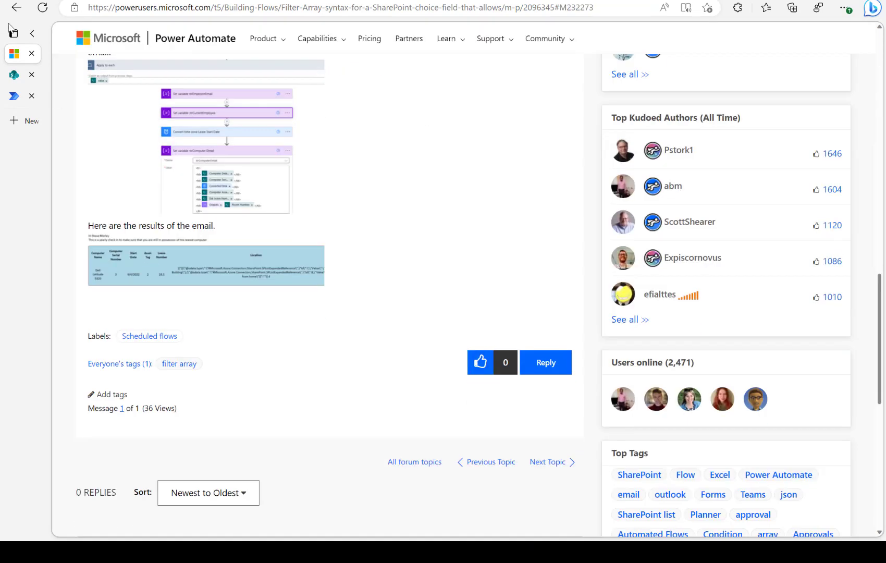
Inspect the Football and Cricket category values in the table output, then reopen the flow for editing
{"action": "left_click", "coordinate": [9, 94]}
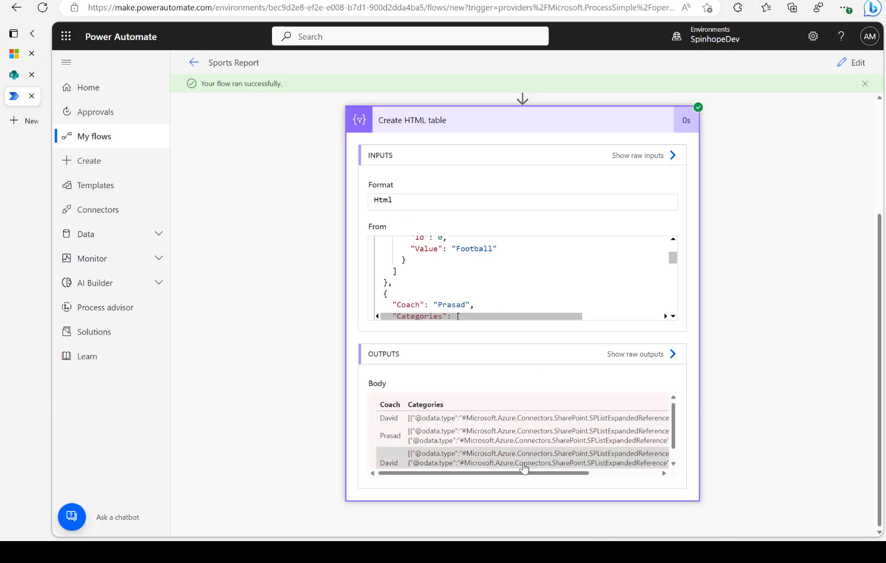
{"action": "left_click_drag", "start_coordinate": [526, 476], "coordinate": [588, 476]}
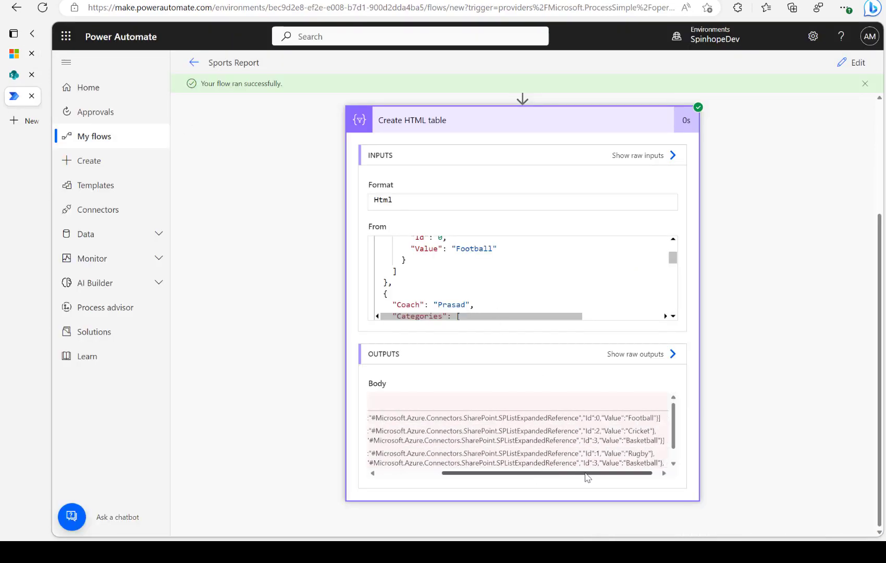
{"action": "double_click", "coordinate": [637, 418]}
{"action": "double_click", "coordinate": [638, 431]}
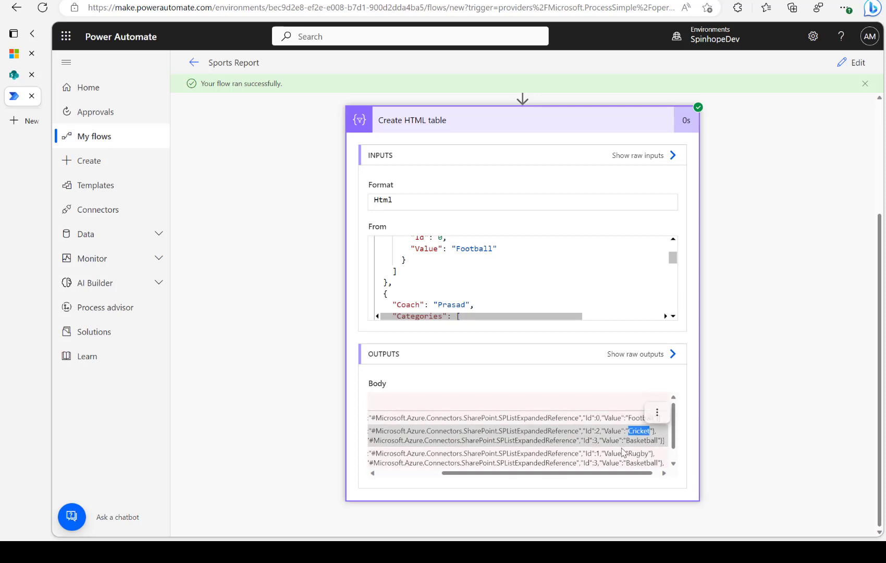
{"action": "left_click_drag", "start_coordinate": [541, 474], "coordinate": [320, 478]}
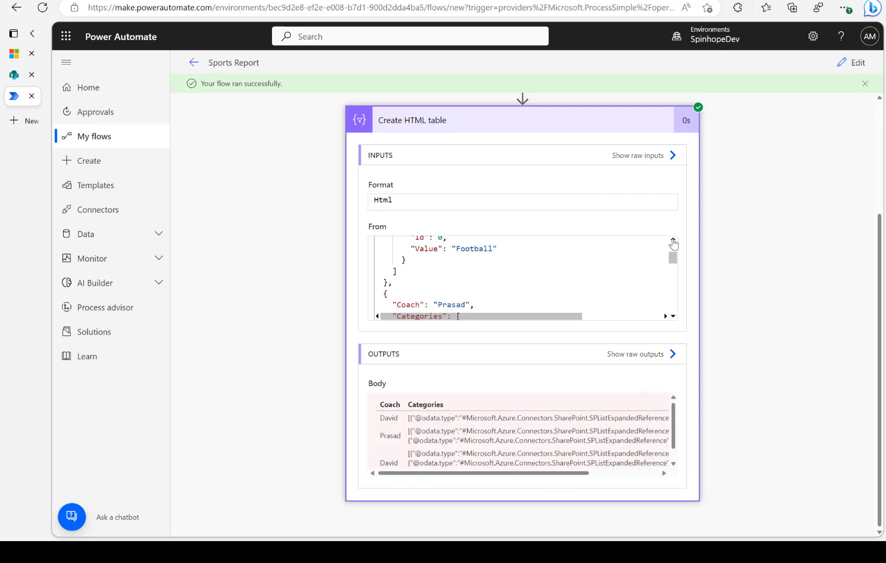
{"action": "left_click", "coordinate": [846, 67]}
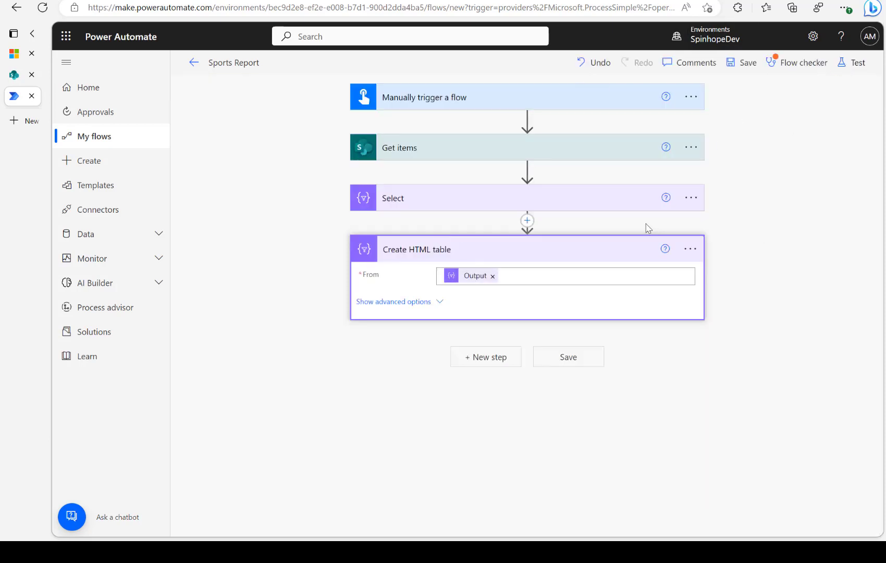
Delete the Select step from the flow
{"action": "left_click", "coordinate": [479, 196]}
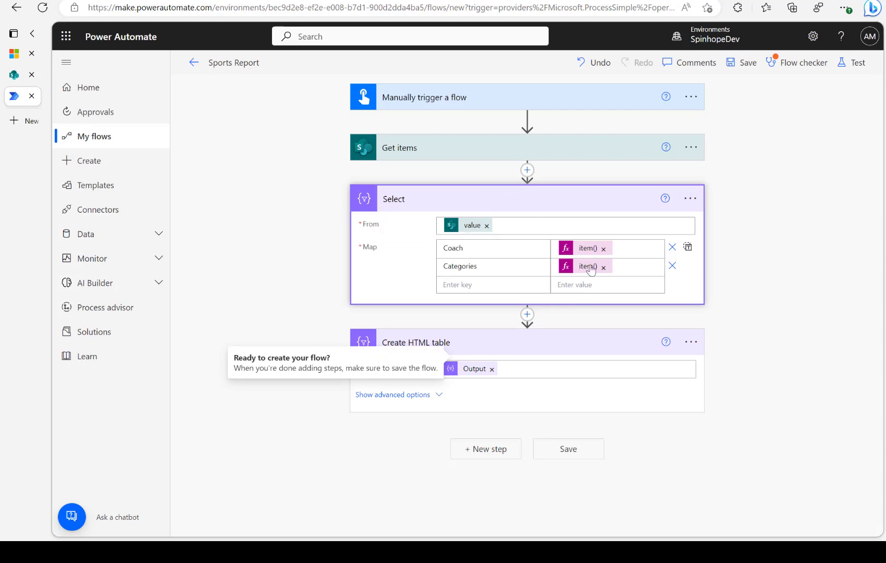
{"action": "left_click", "coordinate": [691, 198]}
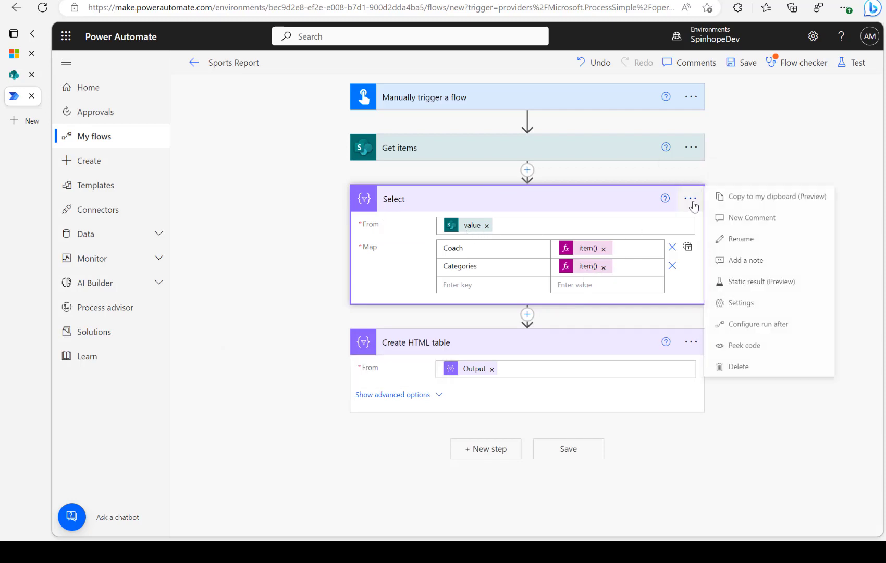
{"action": "left_click", "coordinate": [732, 368]}
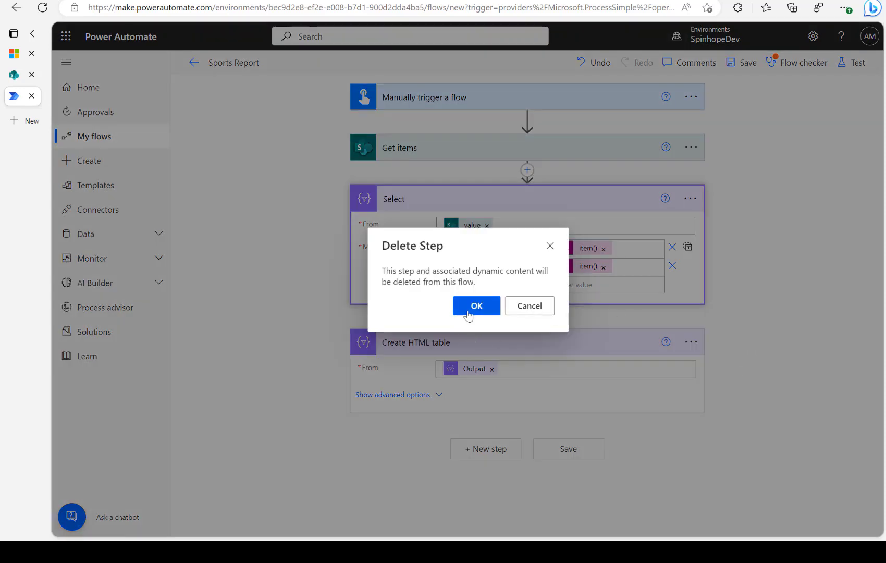
{"action": "left_click", "coordinate": [476, 306]}
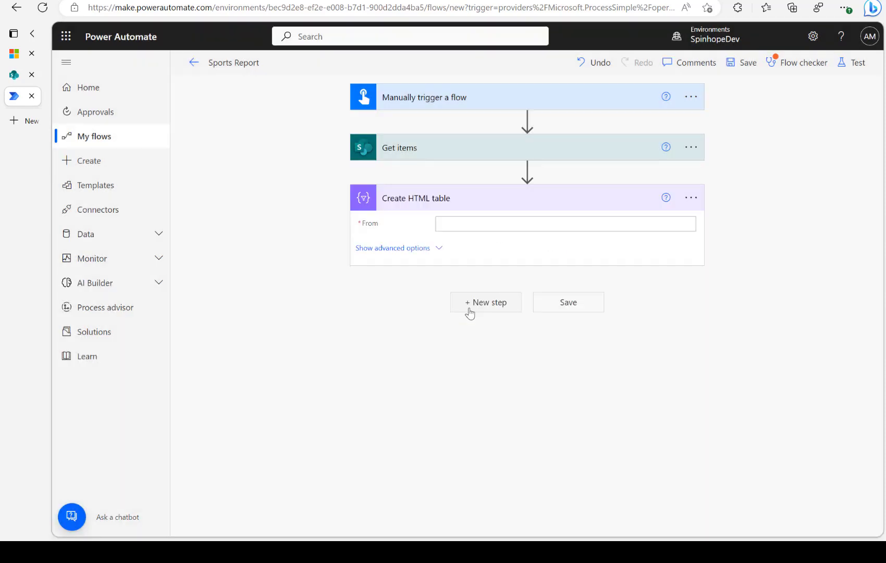
Delete the Create HTML table step and start a new step after Get items
{"action": "left_click", "coordinate": [690, 198]}
{"action": "left_click", "coordinate": [724, 367]}
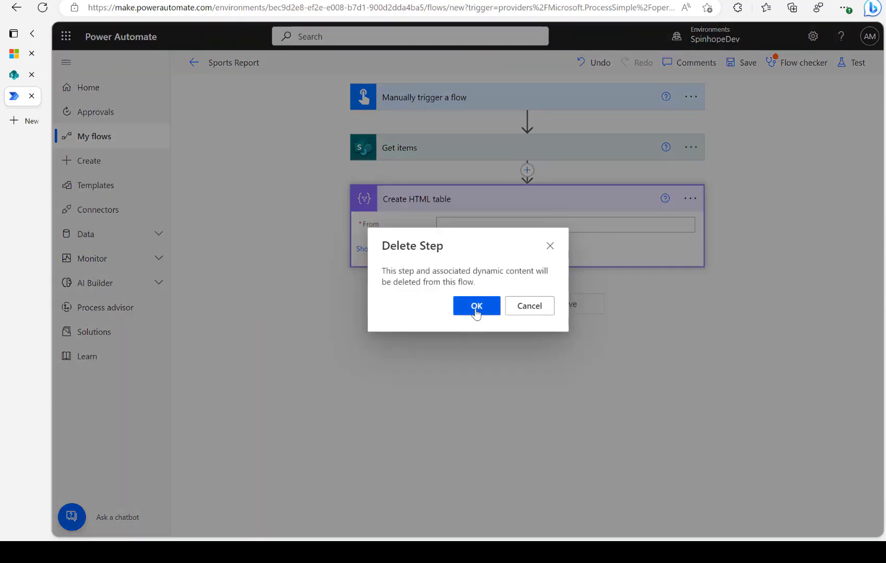
{"action": "left_click", "coordinate": [477, 307]}
{"action": "left_click", "coordinate": [481, 201]}
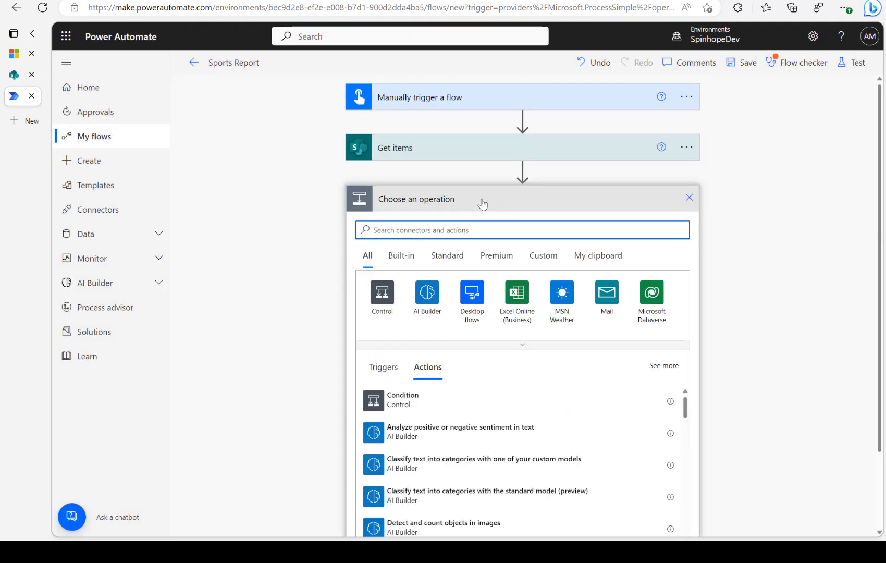
Add an Initialize variable step after Get items, named SportsArray with type Array
{"action": "type", "text": "varib"}
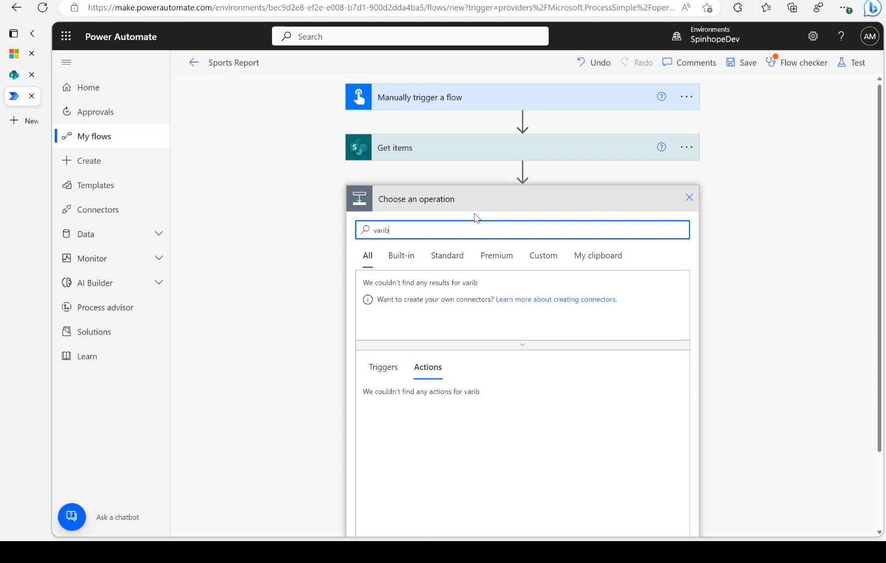
{"action": "key", "text": "BackSpace"}
{"action": "type", "text": "a"}
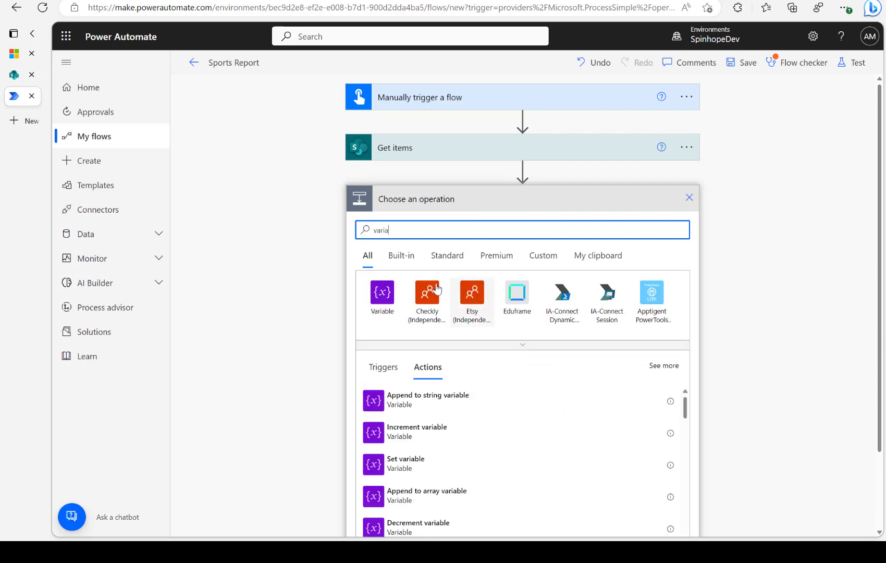
{"action": "scroll", "coordinate": [440, 471], "scroll_direction": "down", "scroll_amount": 1}
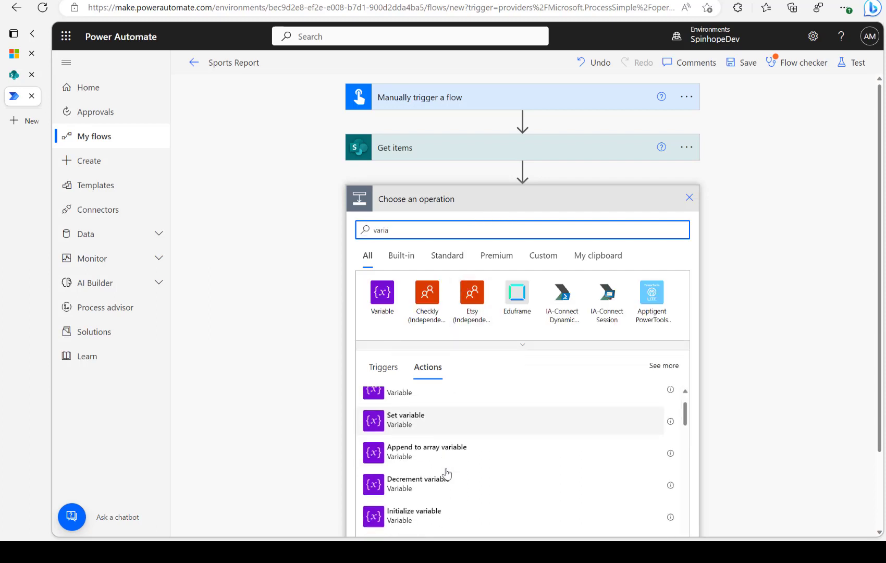
{"action": "left_click", "coordinate": [422, 512]}
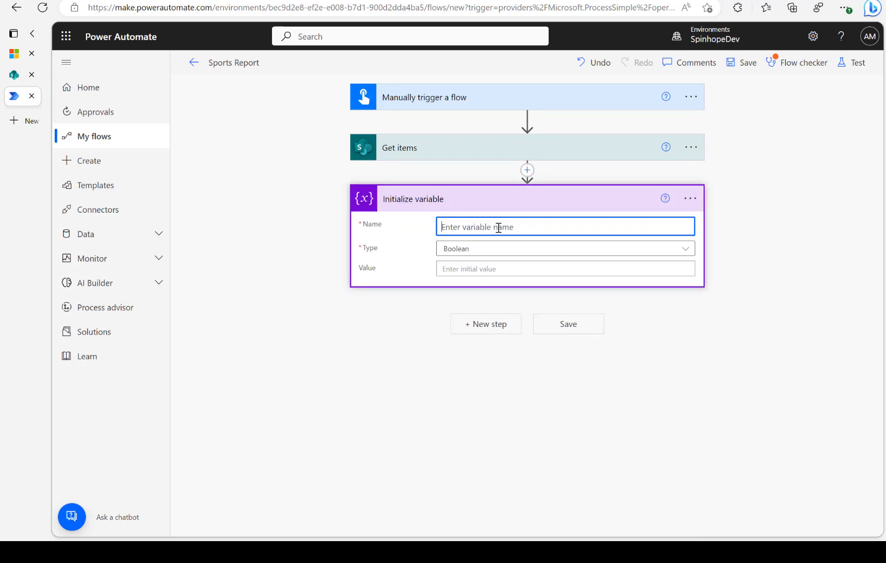
{"action": "type", "text": "SportsArray"}
{"action": "left_click", "coordinate": [563, 249]}
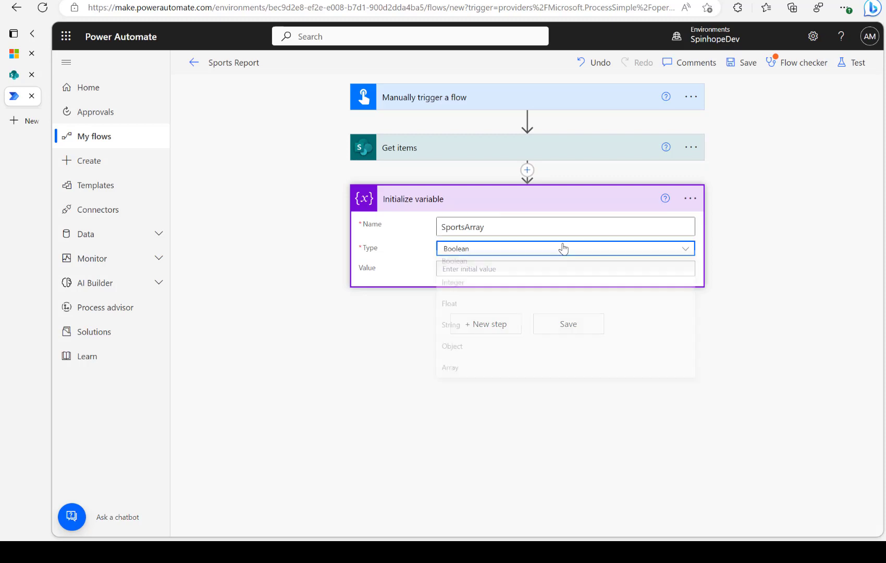
{"action": "left_click", "coordinate": [449, 373]}
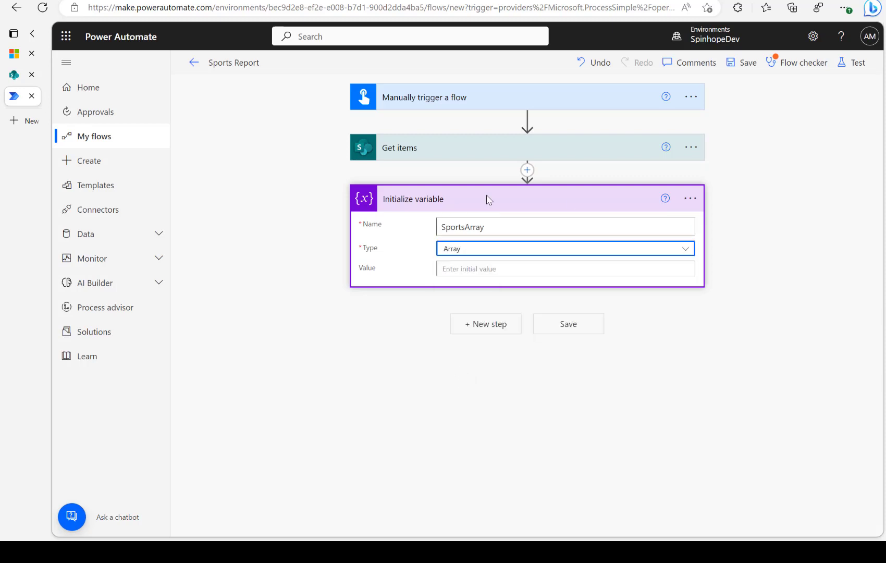
{"action": "left_click", "coordinate": [479, 327]}
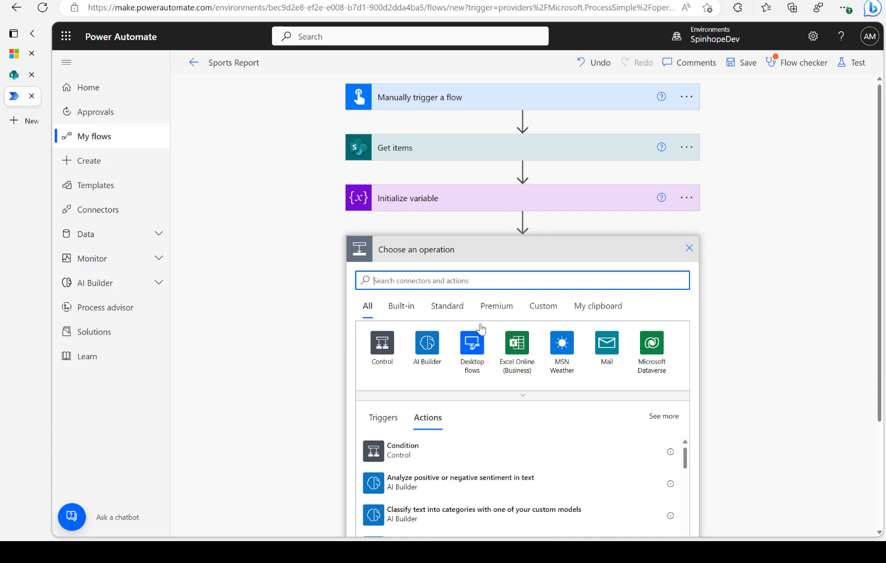
Add a Compose action whose input is the Categories dynamic content, wrapped in Apply to each
{"action": "type", "text": "compose"}
{"action": "left_click", "coordinate": [408, 449]}
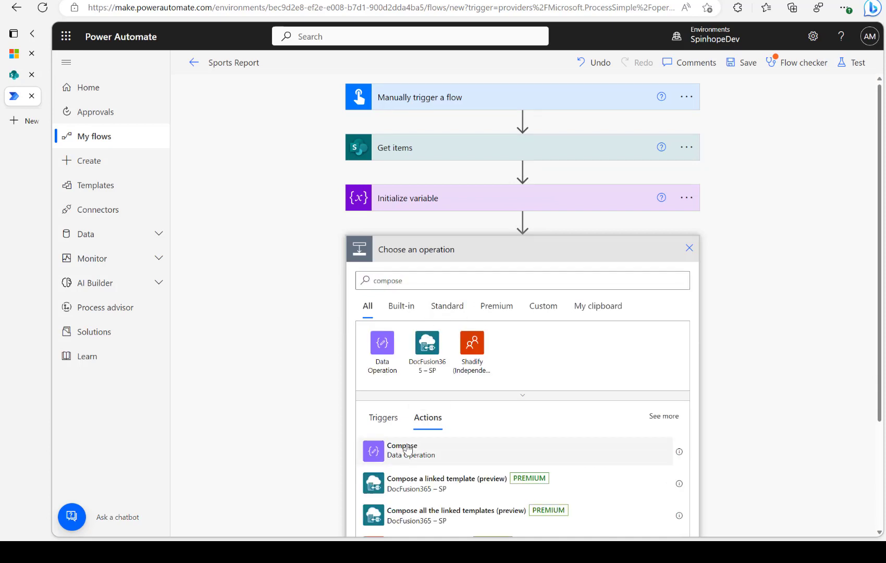
{"action": "left_click", "coordinate": [475, 277]}
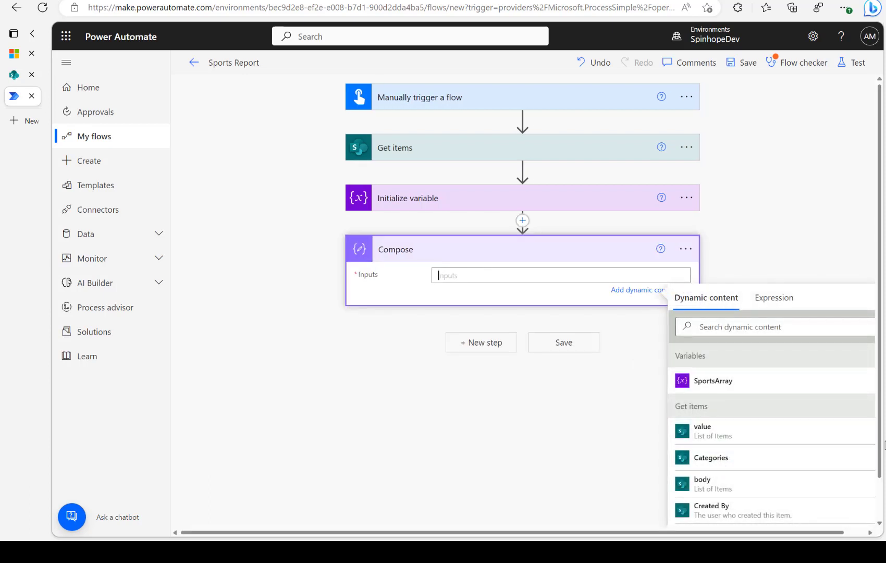
{"action": "left_click", "coordinate": [722, 464]}
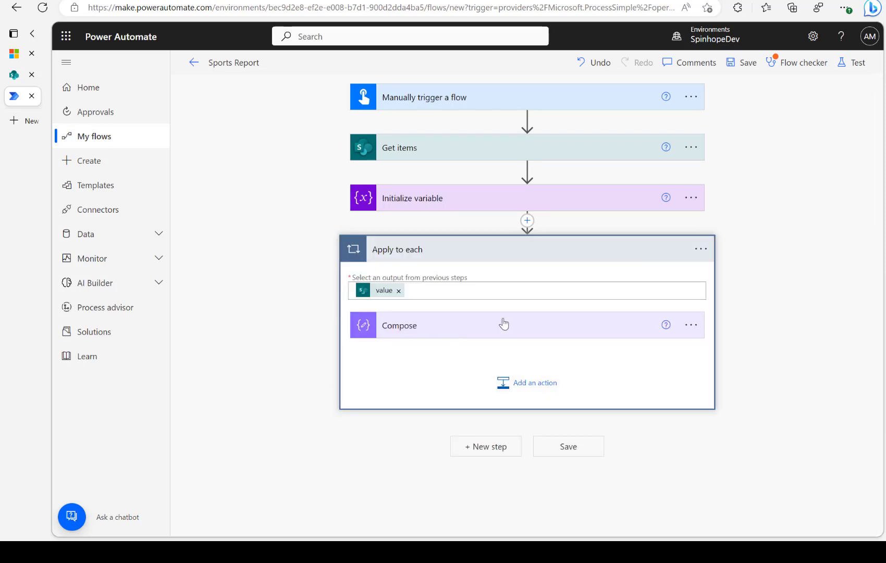
{"action": "left_click", "coordinate": [500, 324]}
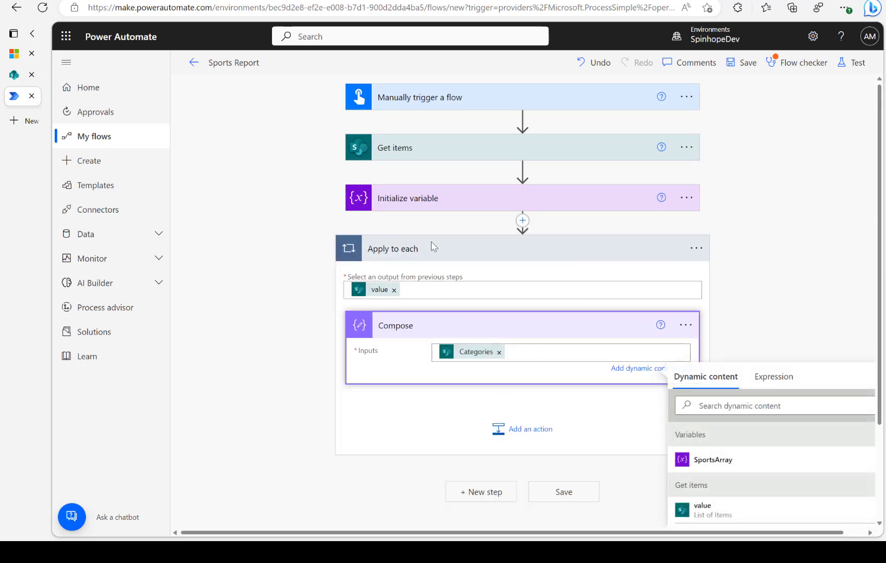
Save the flow and run a manual test of it
{"action": "left_click", "coordinate": [851, 63]}
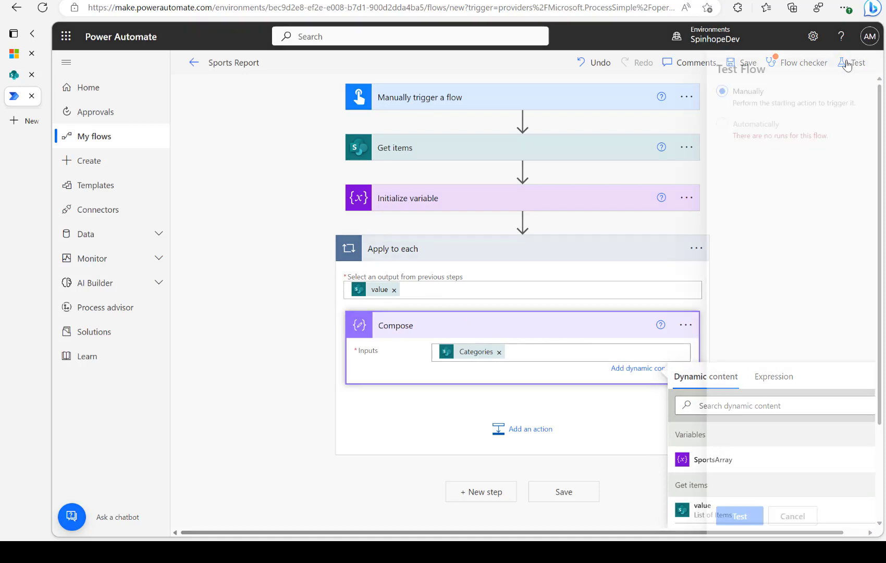
{"action": "left_click", "coordinate": [728, 517]}
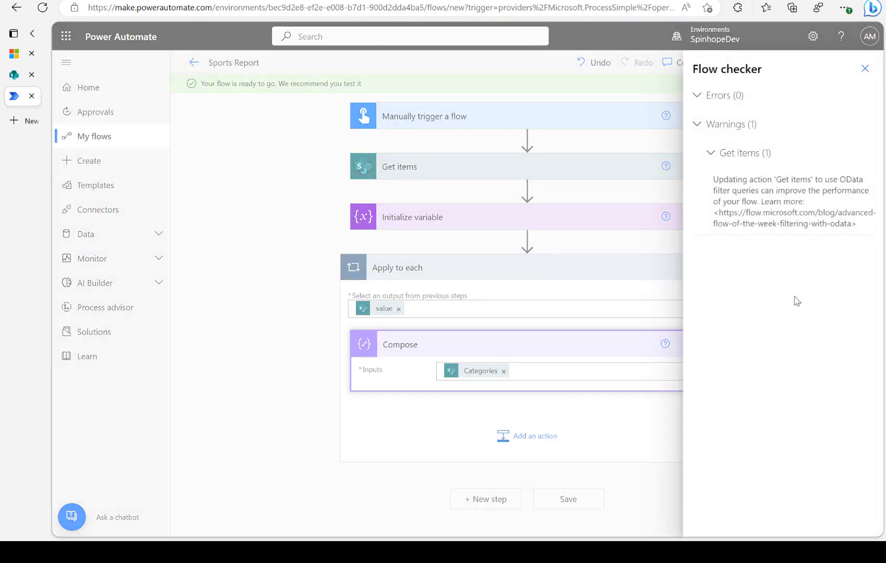
{"action": "left_click", "coordinate": [865, 68]}
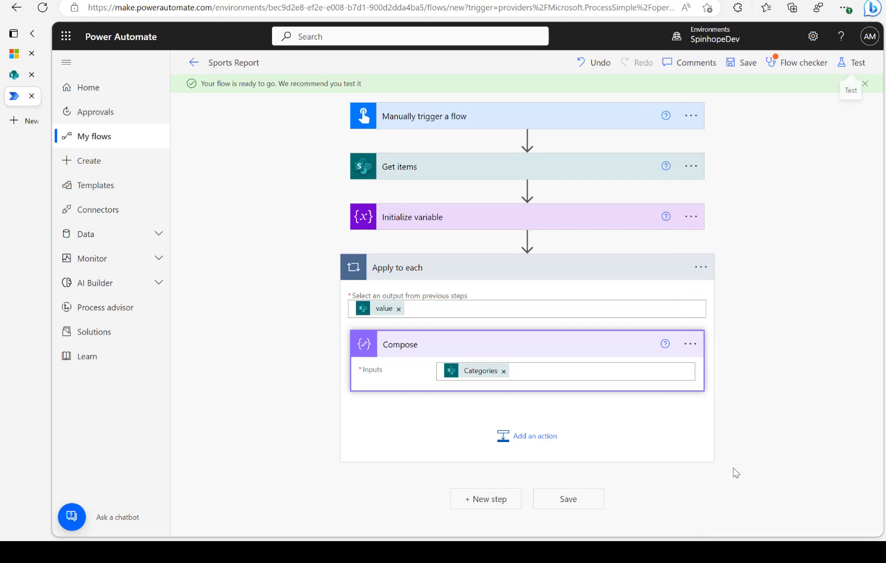
{"action": "left_click", "coordinate": [851, 62]}
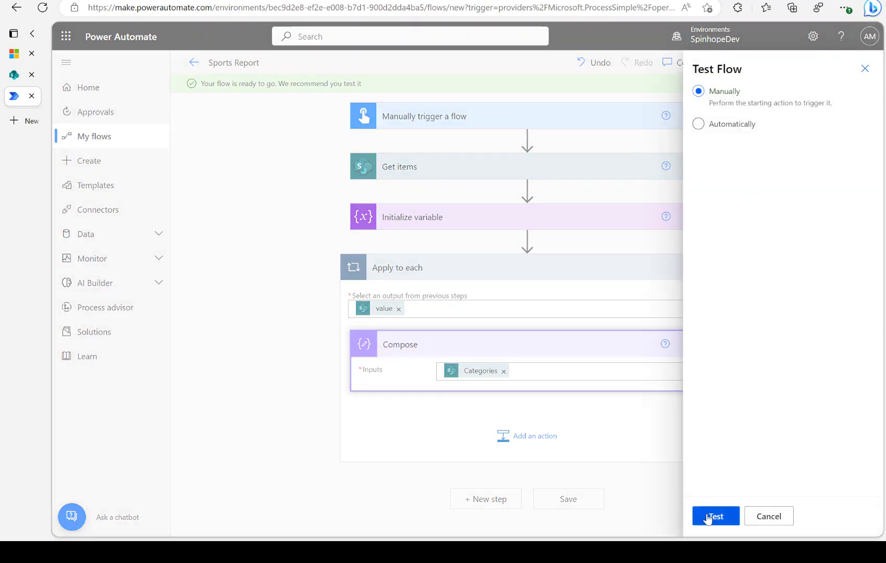
{"action": "left_click", "coordinate": [709, 516]}
{"action": "left_click", "coordinate": [709, 516]}
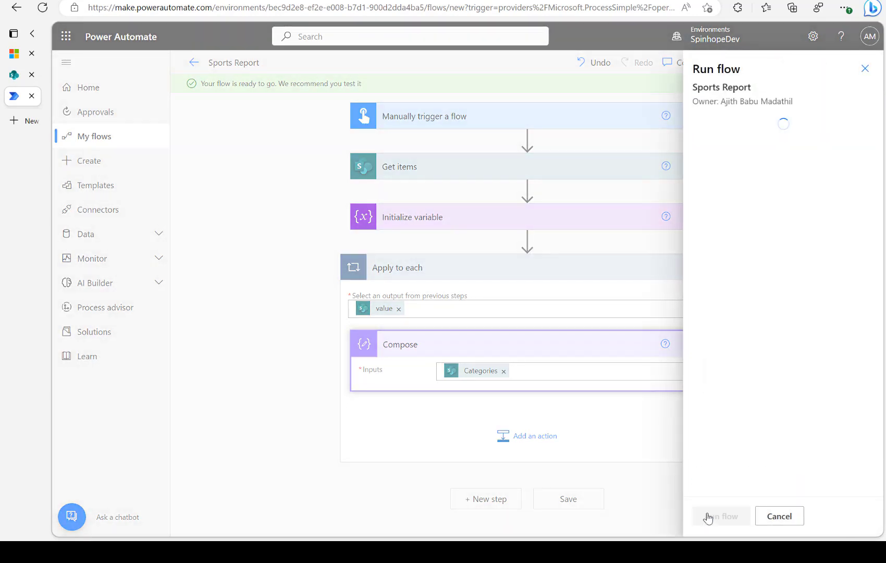
{"action": "left_click", "coordinate": [709, 516]}
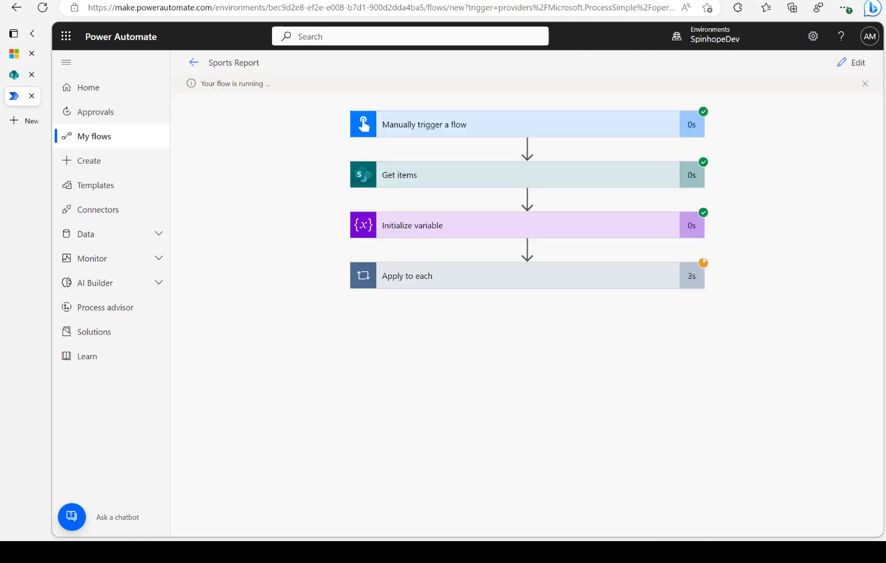
Inspect the first loop iteration's Compose input, a Football category, then return to editing
{"action": "left_click", "coordinate": [484, 276]}
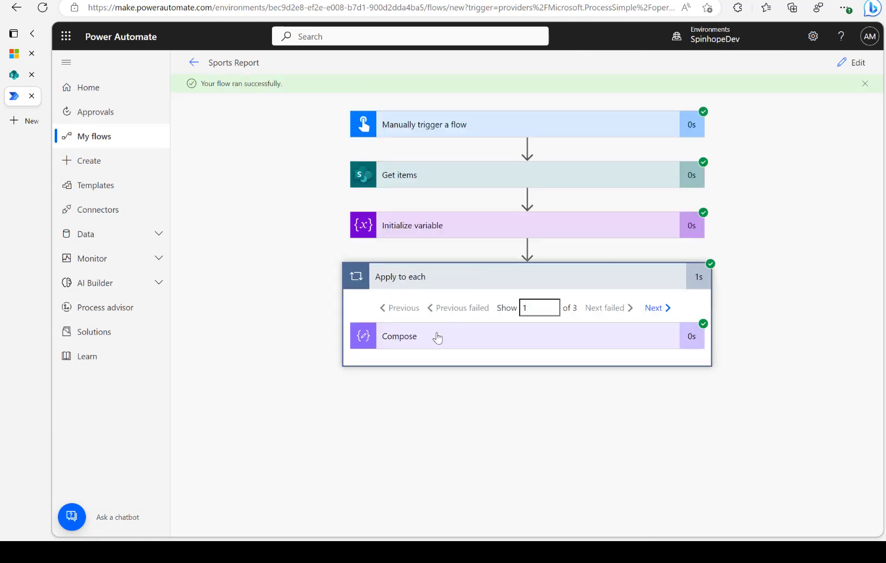
{"action": "left_click", "coordinate": [439, 340]}
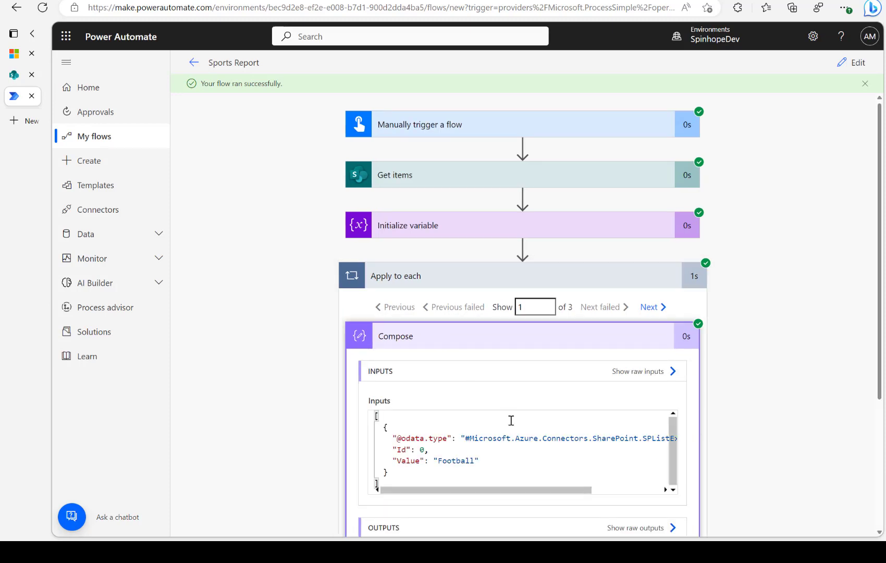
{"action": "left_click", "coordinate": [472, 452]}
{"action": "key", "text": "ctrl+a"}
{"action": "key", "text": "ctrl+c"}
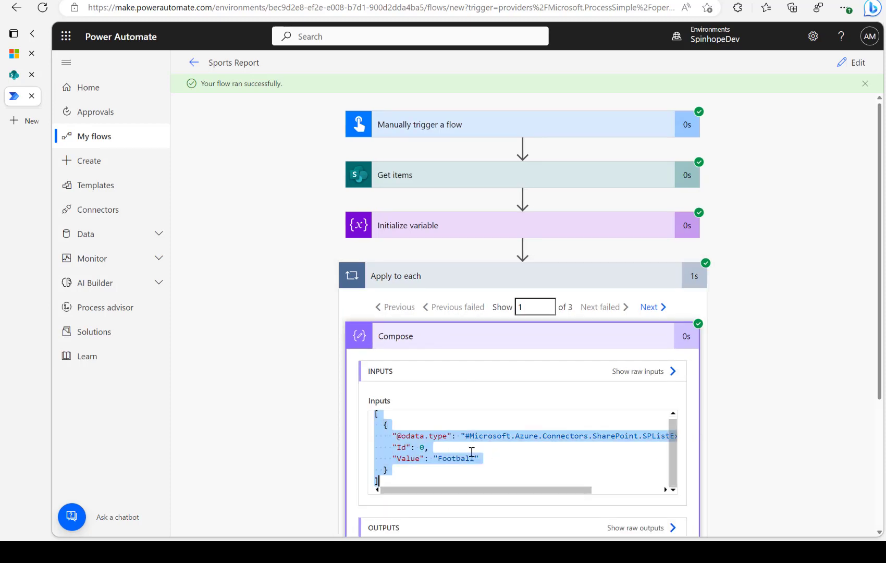
{"action": "left_click", "coordinate": [484, 449]}
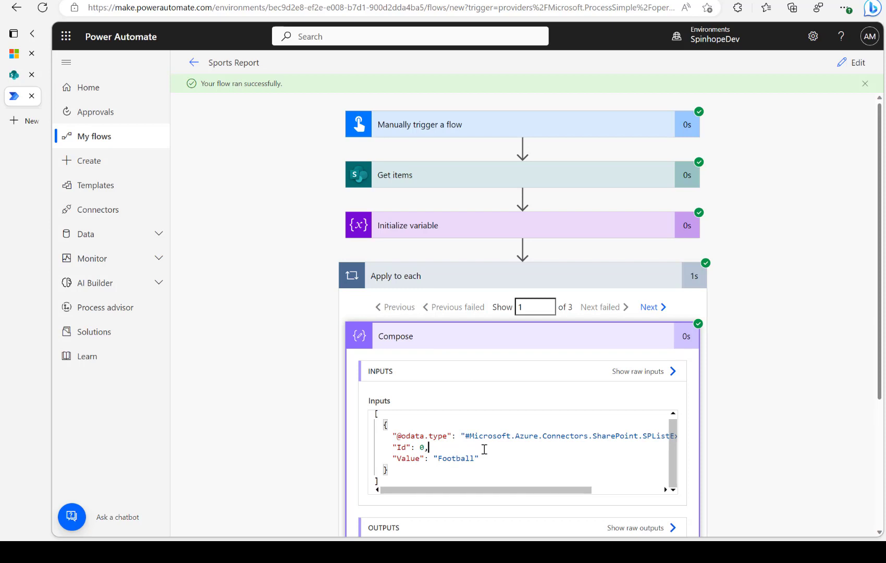
{"action": "key", "text": "ctrl+a"}
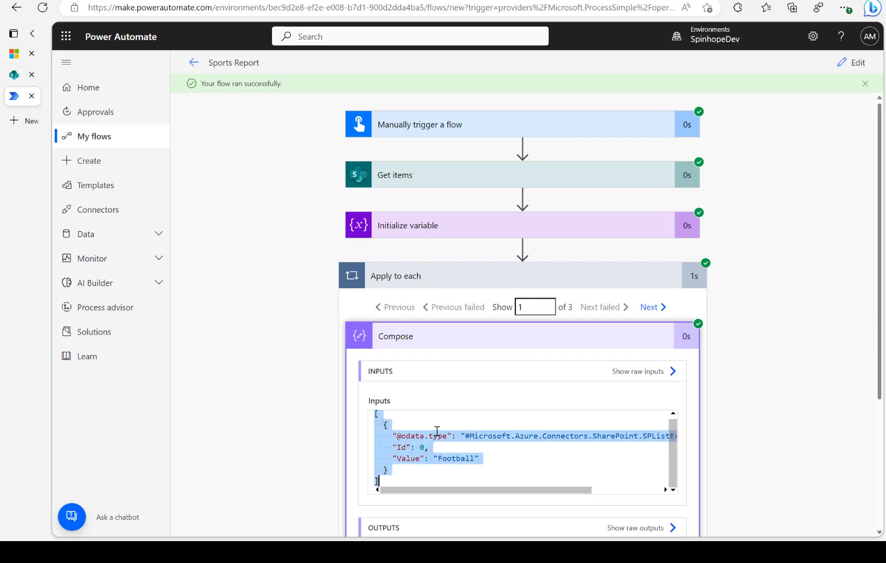
{"action": "left_click", "coordinate": [843, 63]}
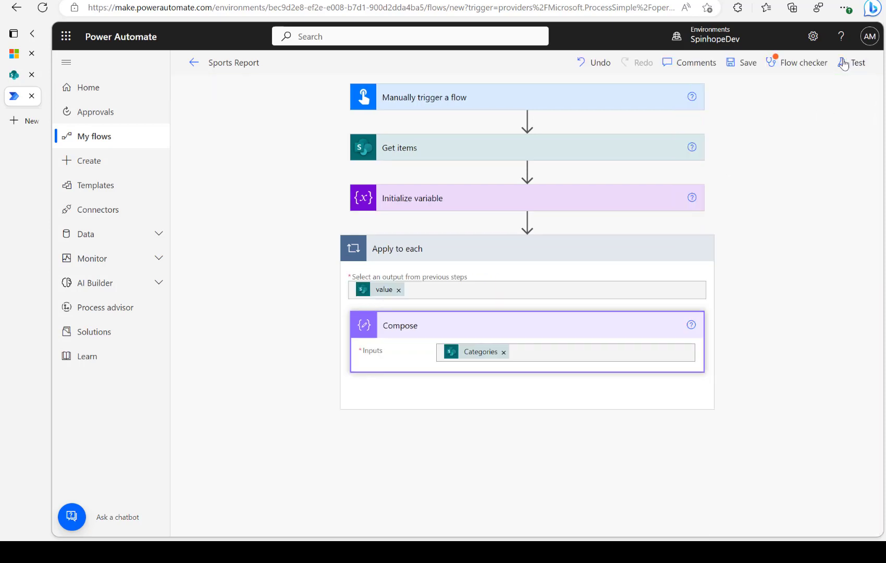
Add a Parse JSON action inside the loop after Compose
{"action": "left_click", "coordinate": [498, 419]}
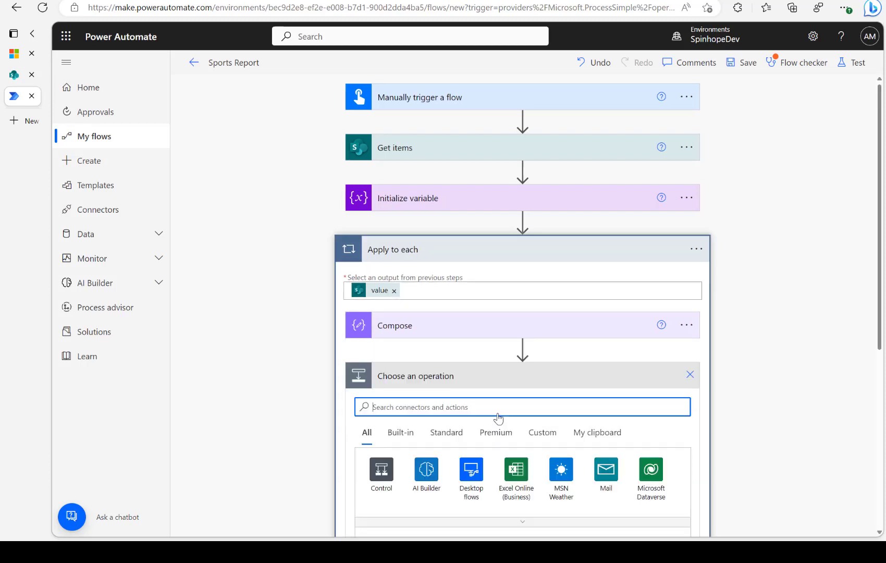
{"action": "type", "text": "pa"}
{"action": "type", "text": "rse jso"}
{"action": "key", "text": "BackSpace"}
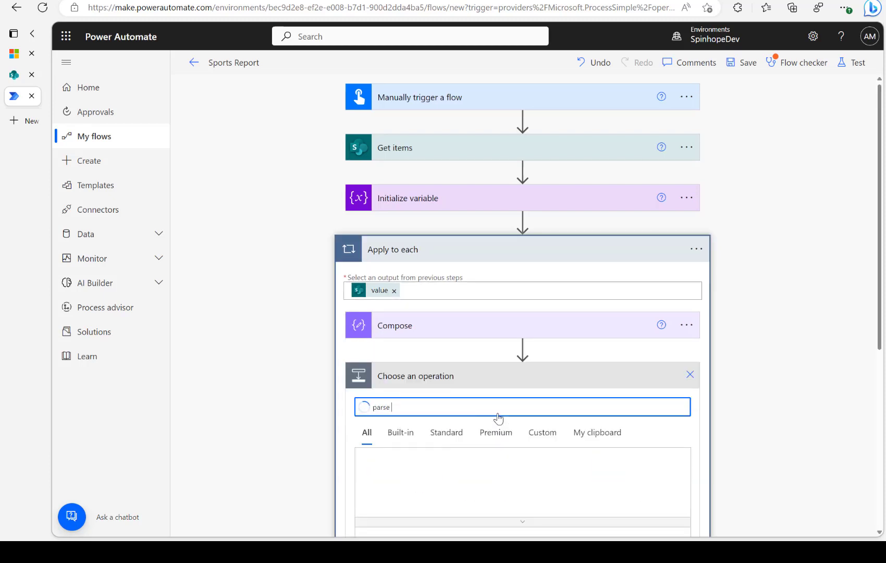
{"action": "type", "text": "jso"}
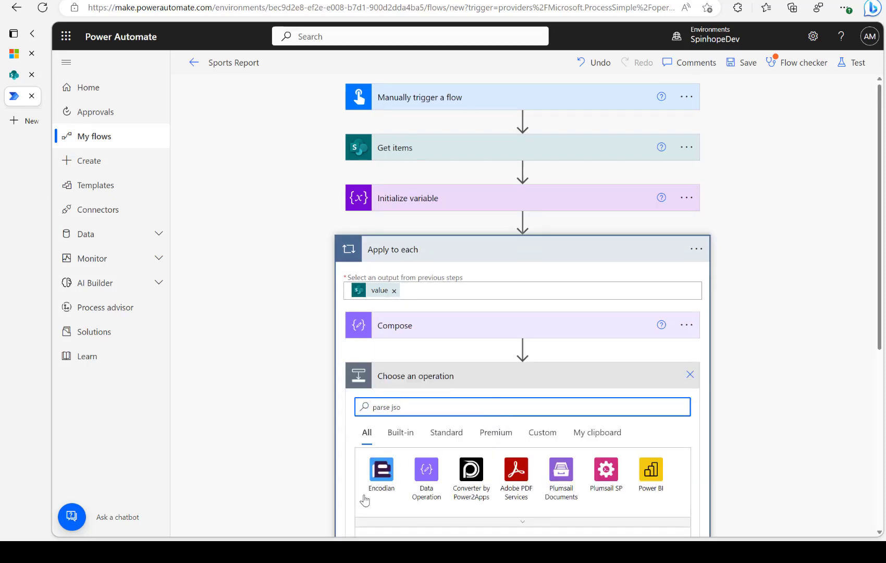
{"action": "scroll", "coordinate": [282, 448], "scroll_direction": "down", "scroll_amount": 3}
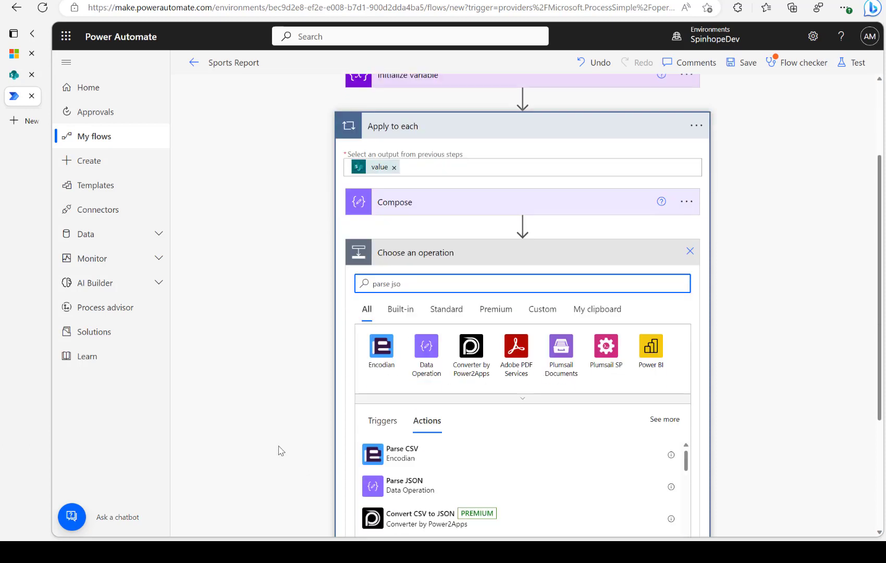
{"action": "left_click", "coordinate": [406, 490]}
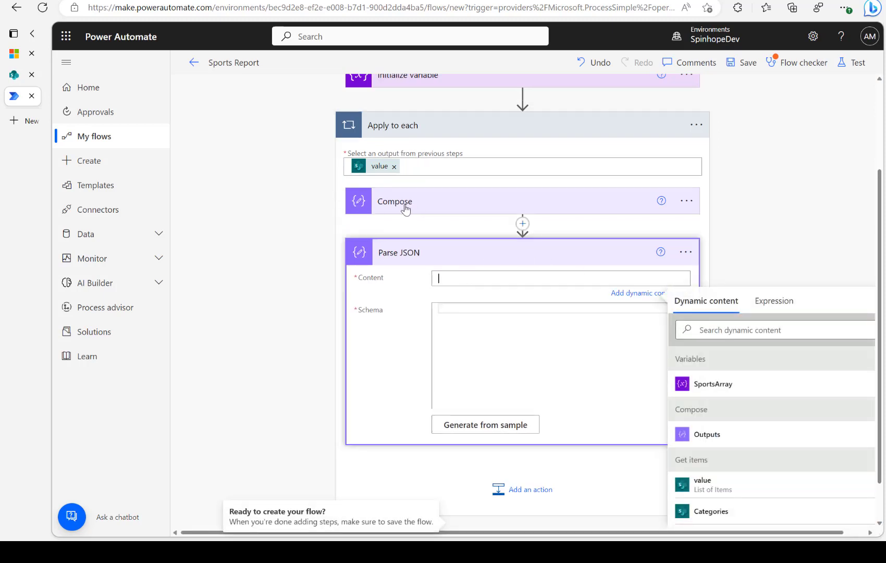
Set the Parse JSON Content to Categories and open Generate from sample
{"action": "left_click", "coordinate": [405, 207]}
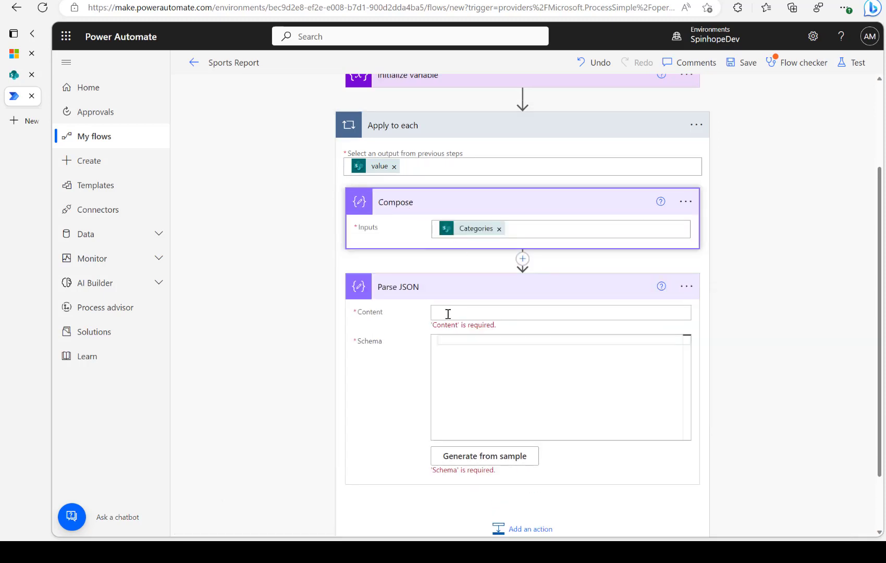
{"action": "left_click", "coordinate": [521, 313]}
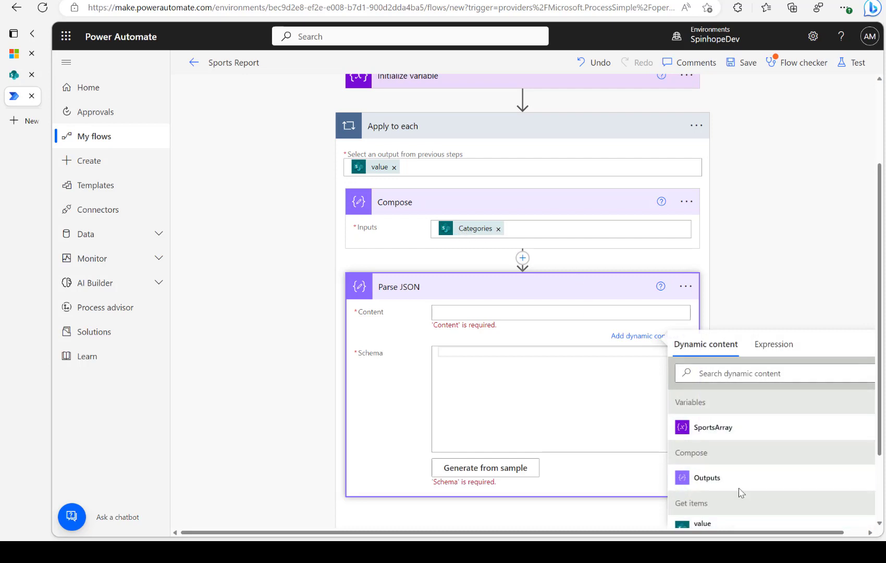
{"action": "left_click", "coordinate": [685, 372]}
{"action": "type", "text": "cage"}
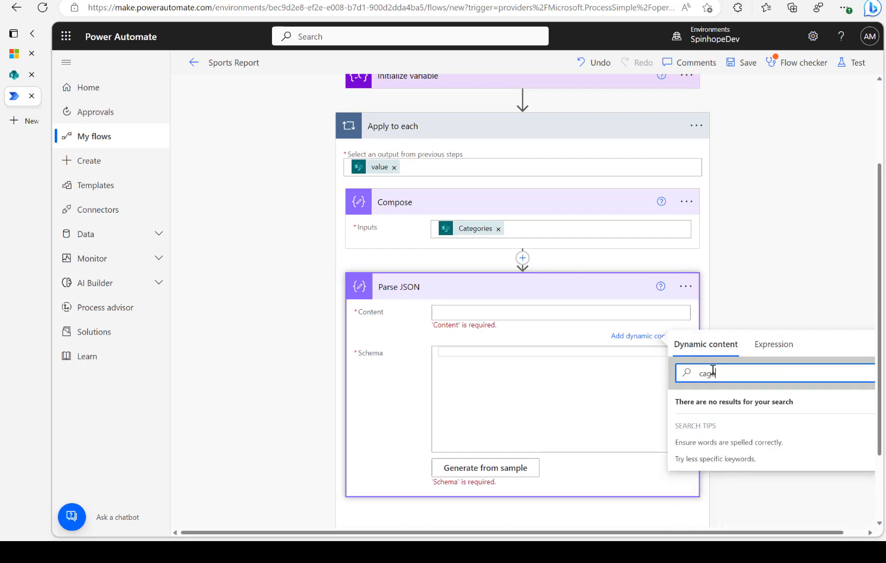
{"action": "key", "text": "BackSpace"}
{"action": "key", "text": "BackSpace"}
{"action": "type", "text": "teg"}
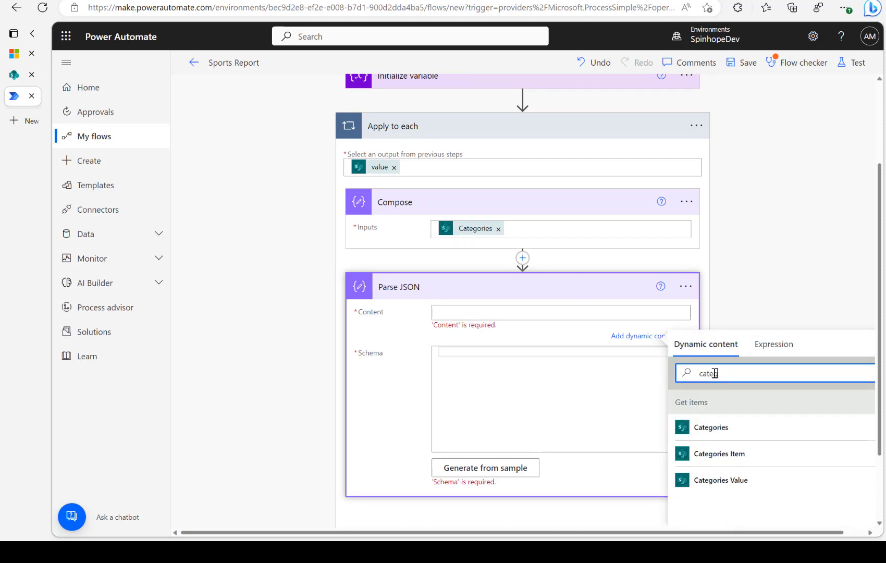
{"action": "left_click", "coordinate": [735, 433]}
{"action": "left_click", "coordinate": [487, 462]}
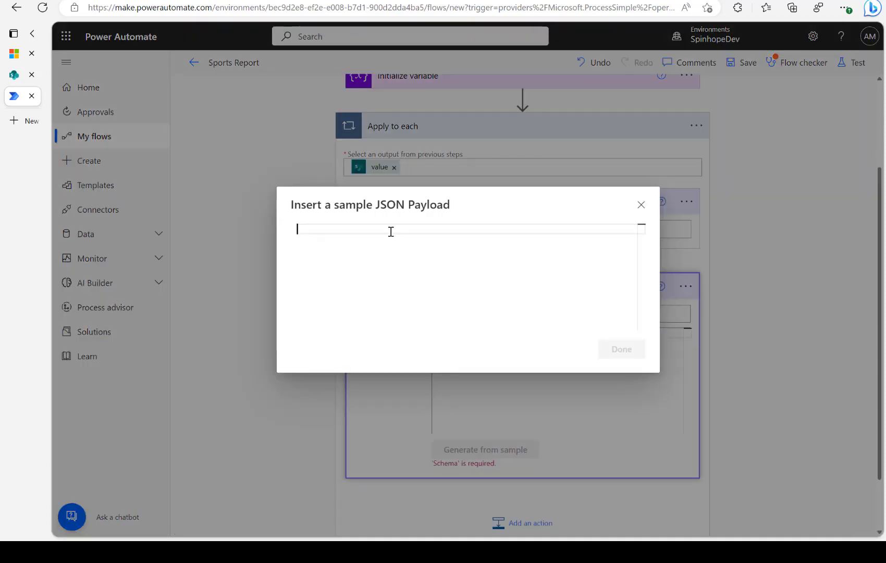
Generate the Parse JSON schema from the pasted Football sample and delete the Compose step
{"action": "key", "text": "ctrl+v"}
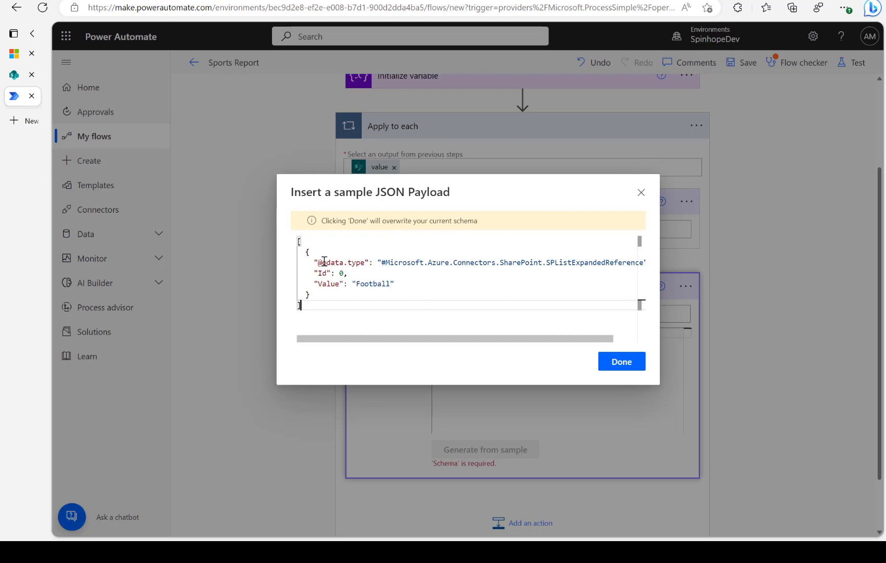
{"action": "left_click", "coordinate": [620, 362]}
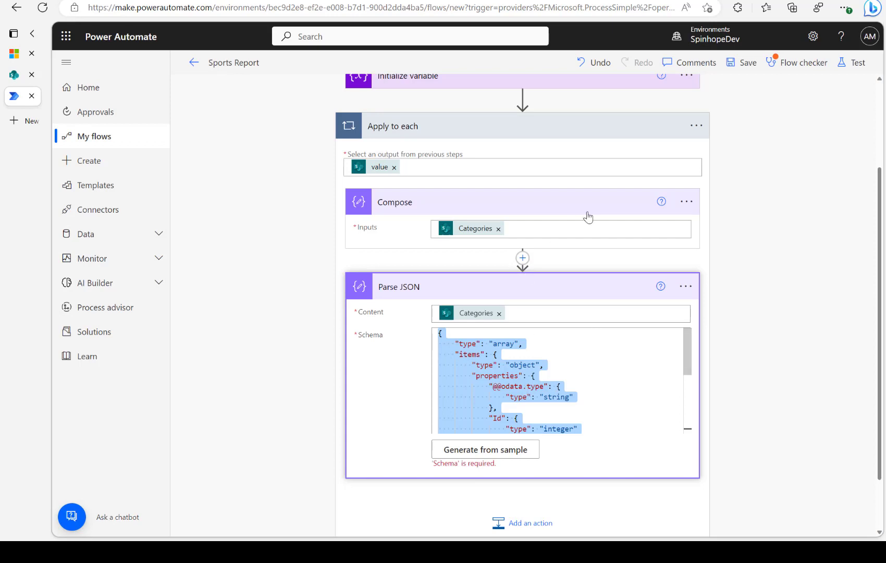
{"action": "left_click", "coordinate": [687, 202]}
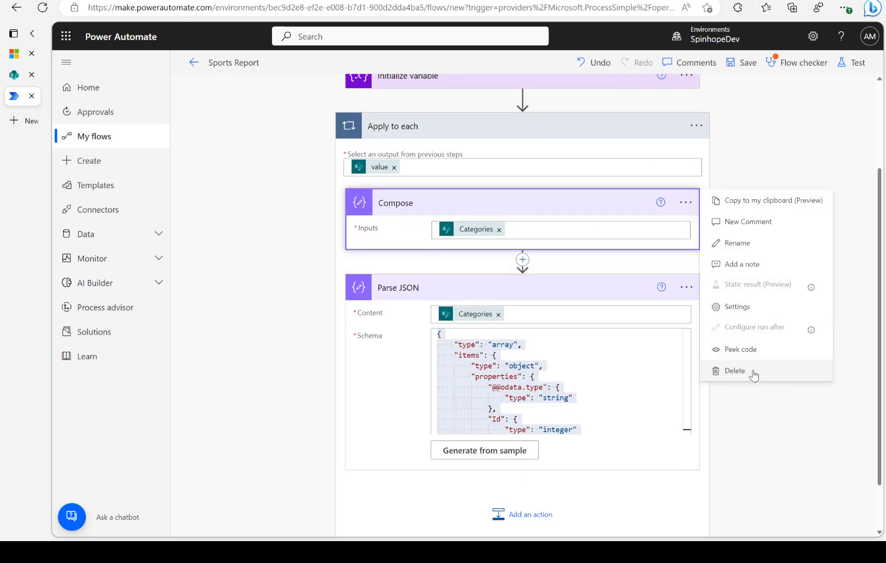
{"action": "left_click", "coordinate": [741, 370]}
{"action": "left_click", "coordinate": [477, 306]}
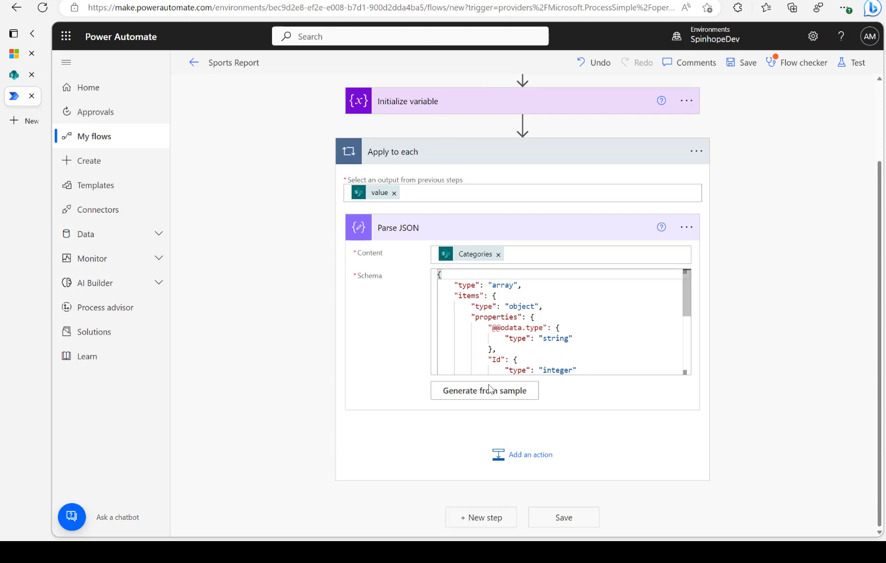
{"action": "left_click", "coordinate": [14, 75]}
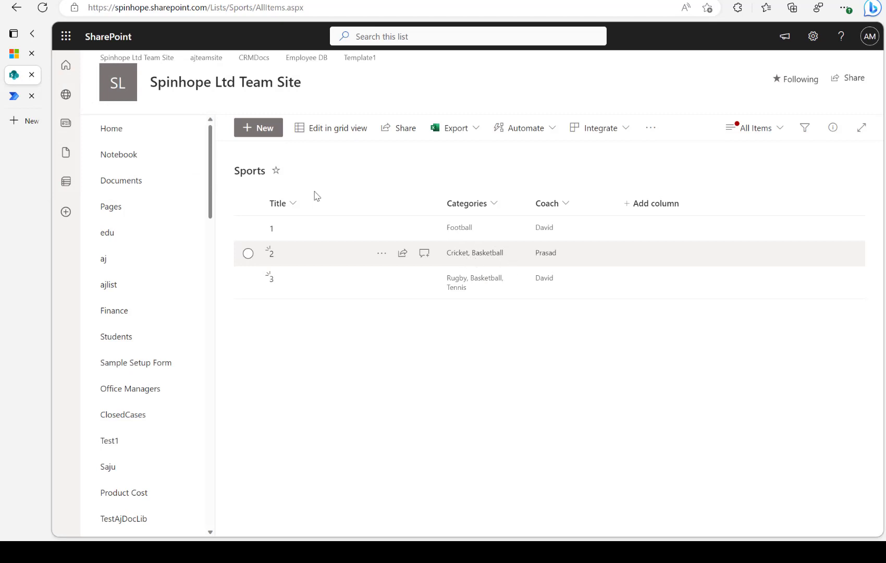
{"action": "left_click", "coordinate": [14, 96]}
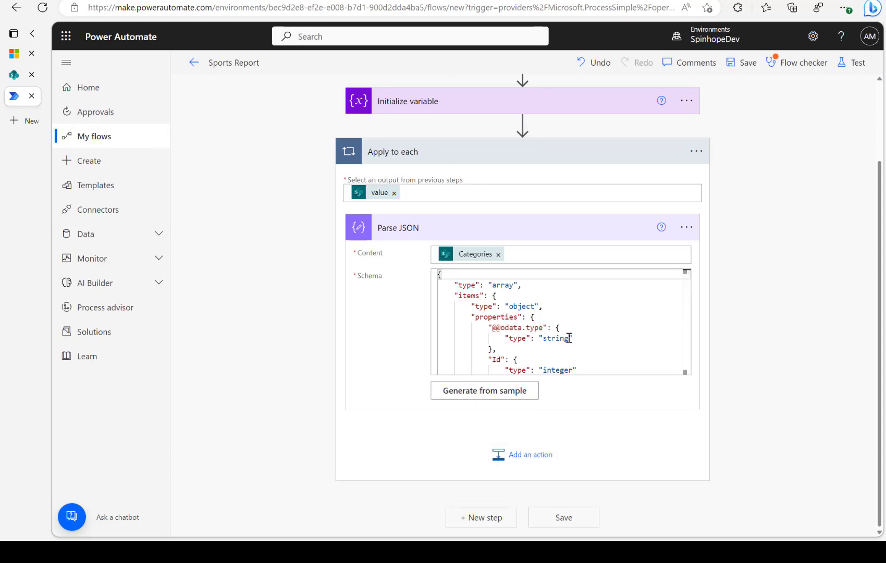
Insert a second Initialize variable after SportsArray, named Categories with type String
{"action": "left_click", "coordinate": [446, 104]}
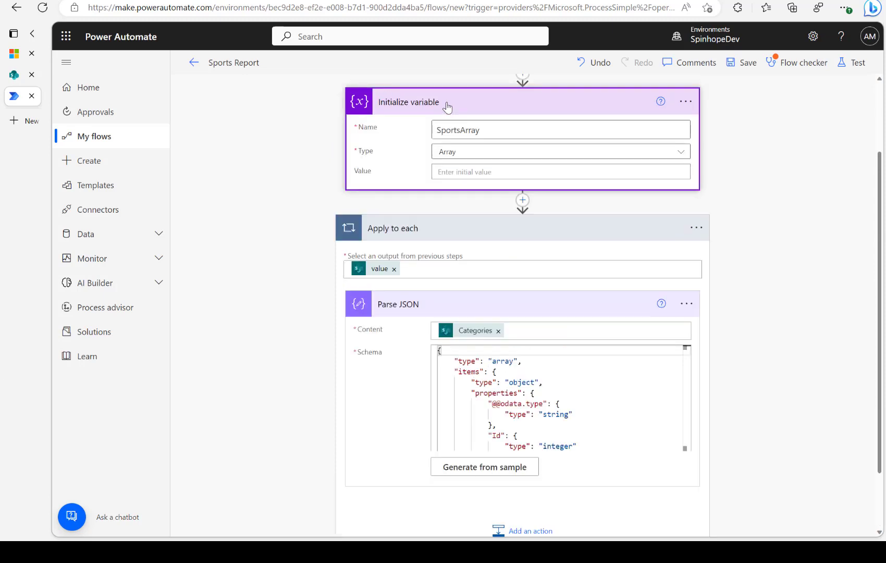
{"action": "left_click", "coordinate": [524, 198]}
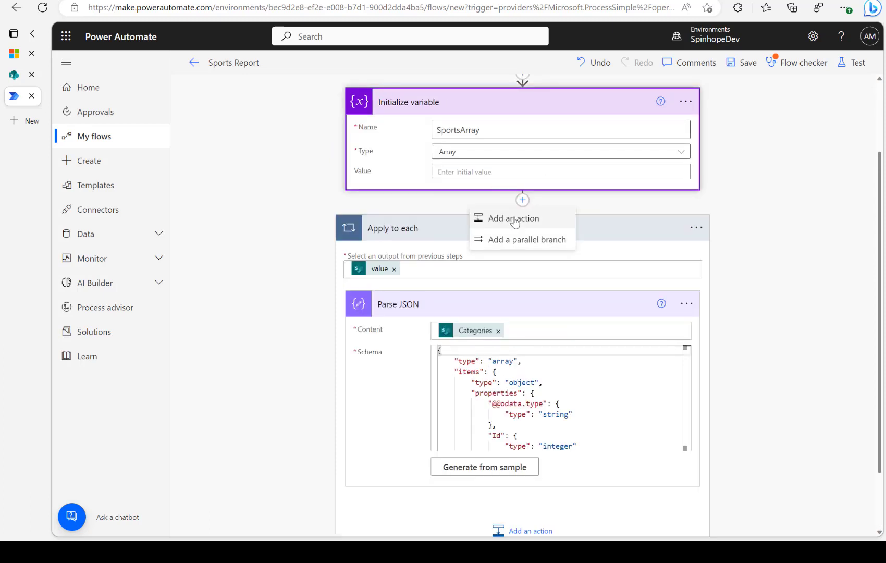
{"action": "left_click", "coordinate": [512, 219]}
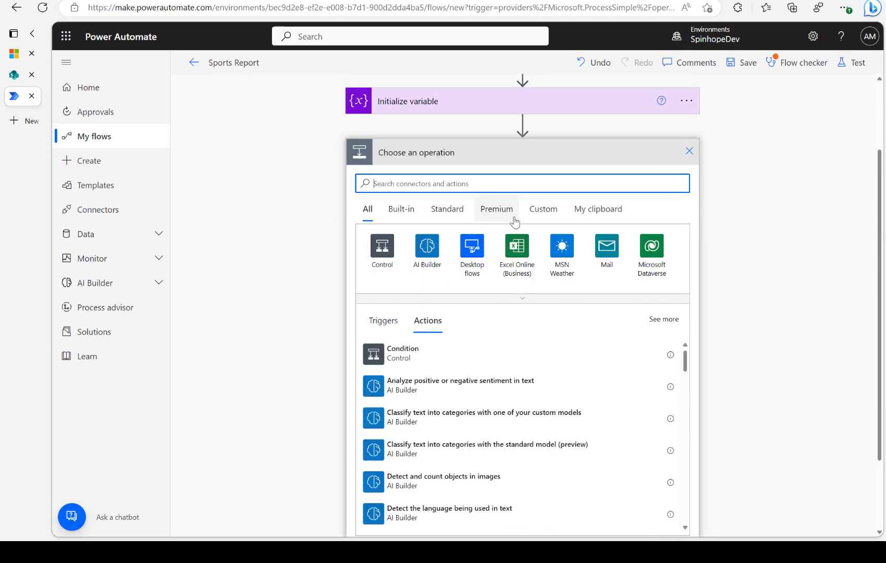
{"action": "type", "text": "variable"}
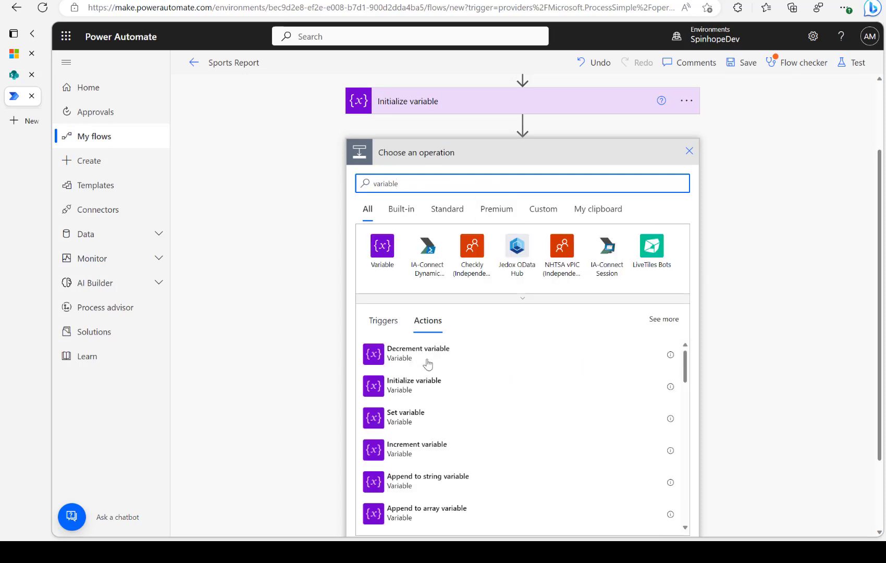
{"action": "left_click", "coordinate": [417, 390]}
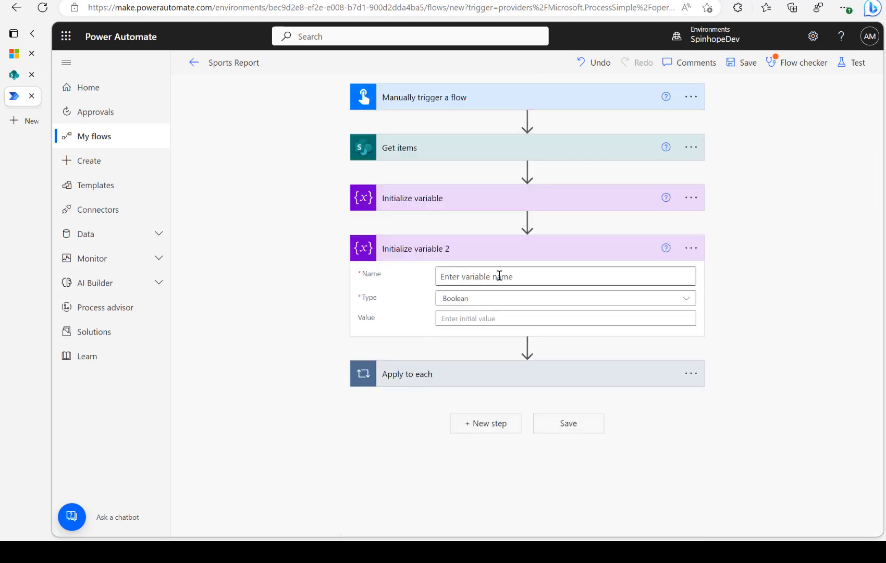
{"action": "left_click", "coordinate": [499, 277]}
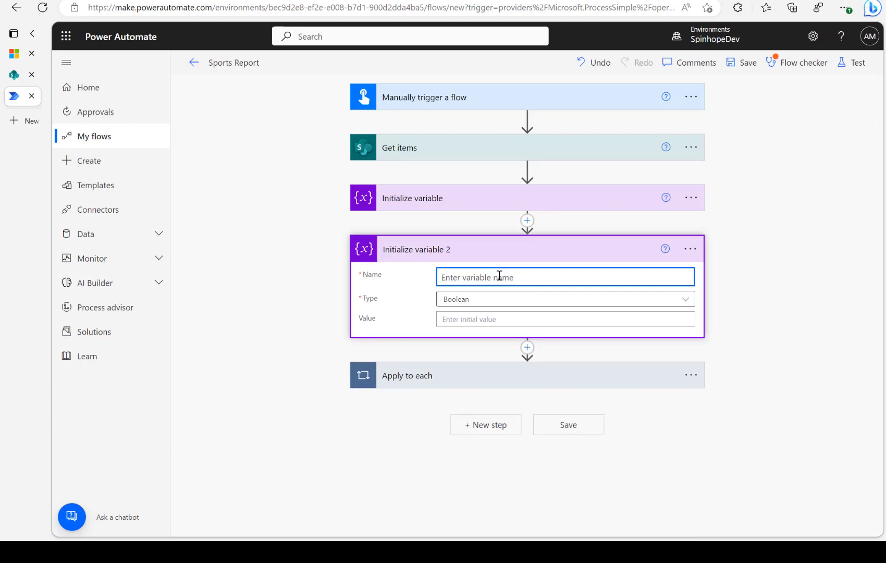
{"action": "type", "text": "Categories"}
{"action": "left_click", "coordinate": [495, 299]}
{"action": "left_click", "coordinate": [468, 385]}
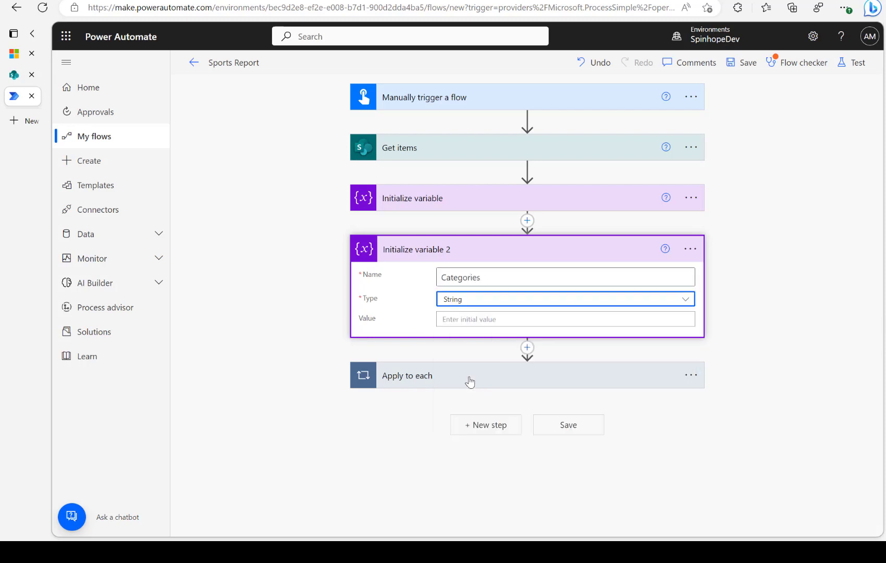
{"action": "left_click", "coordinate": [468, 378]}
{"action": "scroll", "coordinate": [485, 406], "scroll_direction": "down", "scroll_amount": 1}
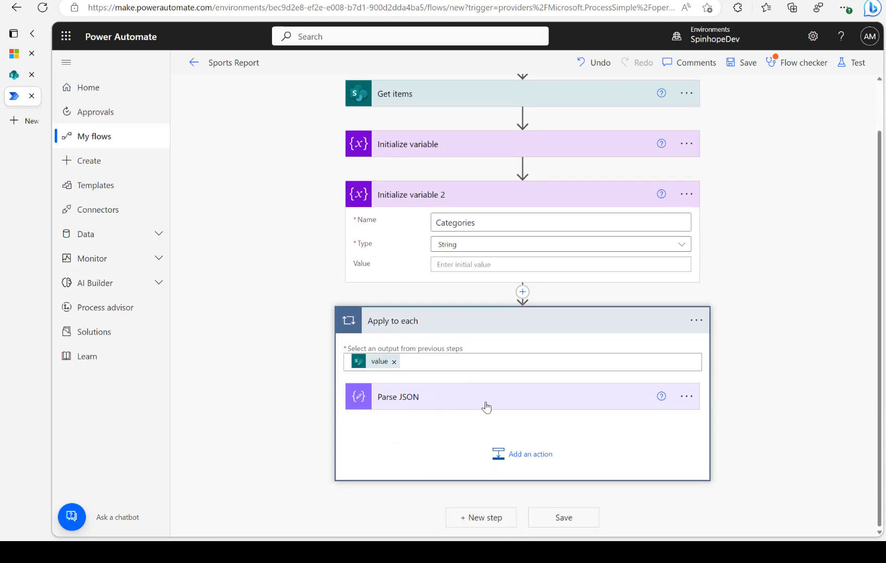
Add an Append to string variable step appending the Parse JSON Value to Categories
{"action": "left_click", "coordinate": [518, 458]}
{"action": "type", "text": "ap"}
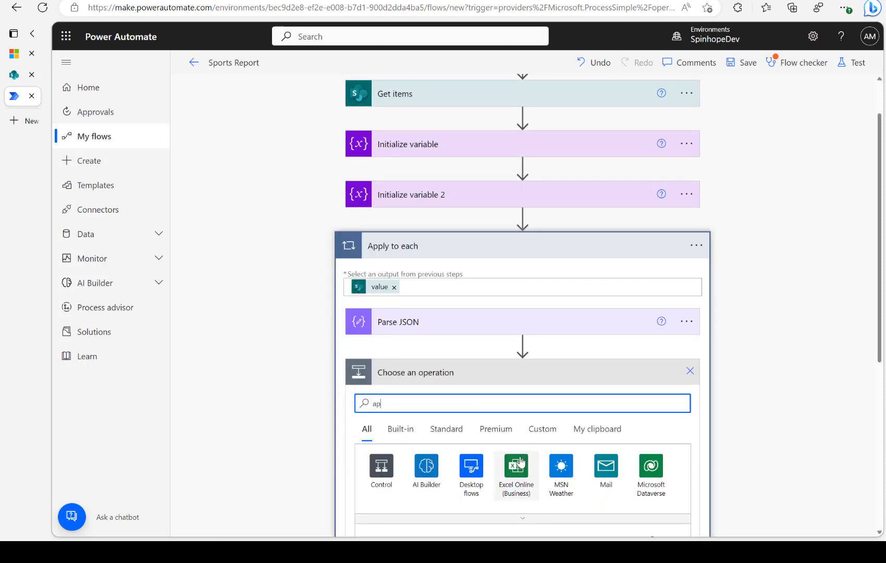
{"action": "type", "text": "pend"}
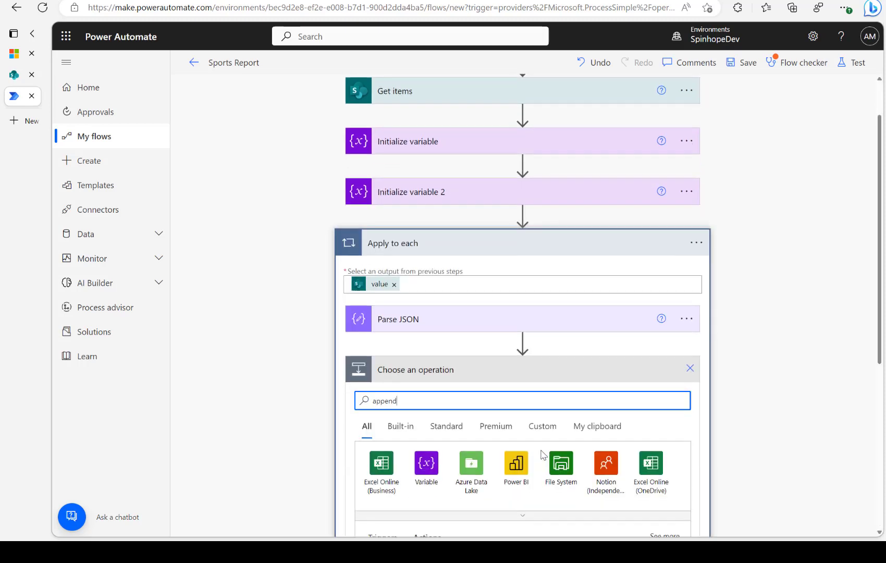
{"action": "scroll", "coordinate": [542, 456], "scroll_direction": "down", "scroll_amount": 2}
{"action": "left_click", "coordinate": [425, 491]}
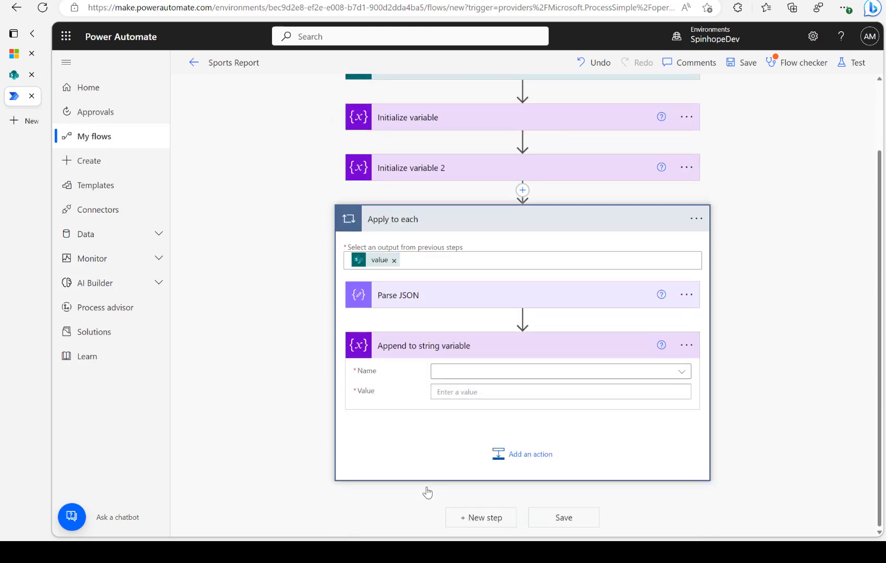
{"action": "left_click", "coordinate": [498, 377]}
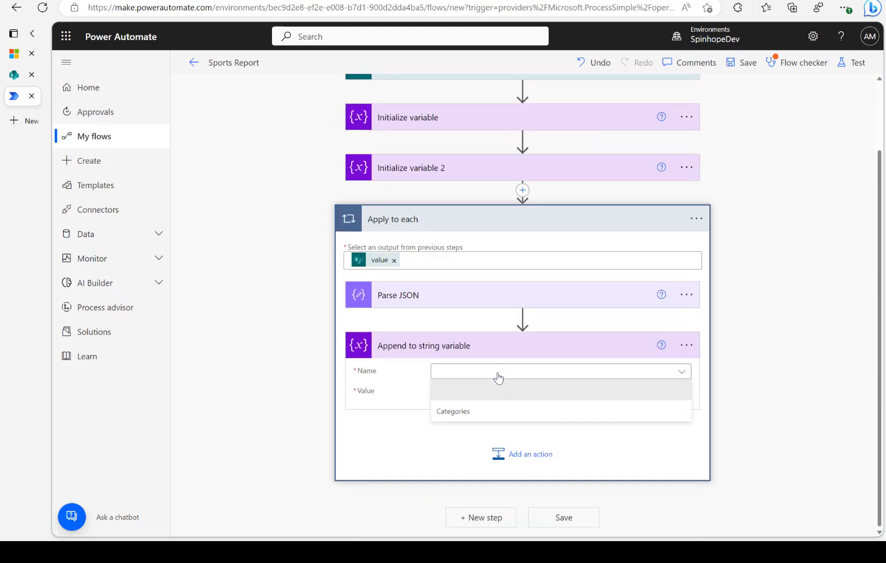
{"action": "left_click", "coordinate": [467, 414]}
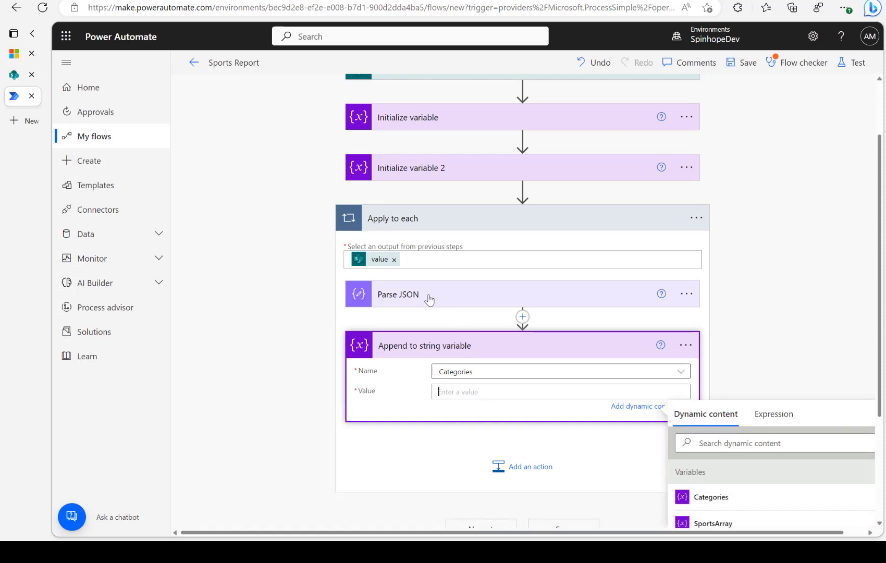
{"action": "scroll", "coordinate": [724, 362], "scroll_direction": "down", "scroll_amount": 3}
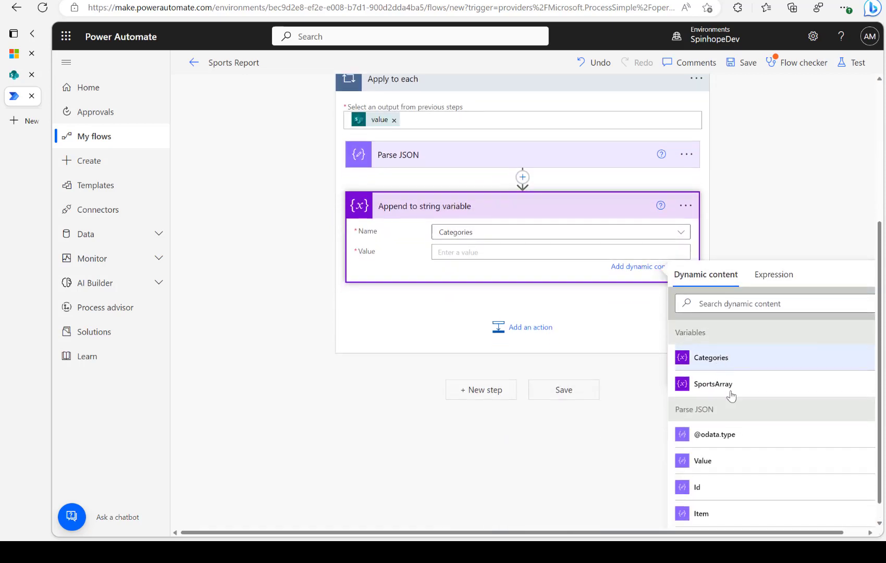
{"action": "left_click", "coordinate": [718, 469]}
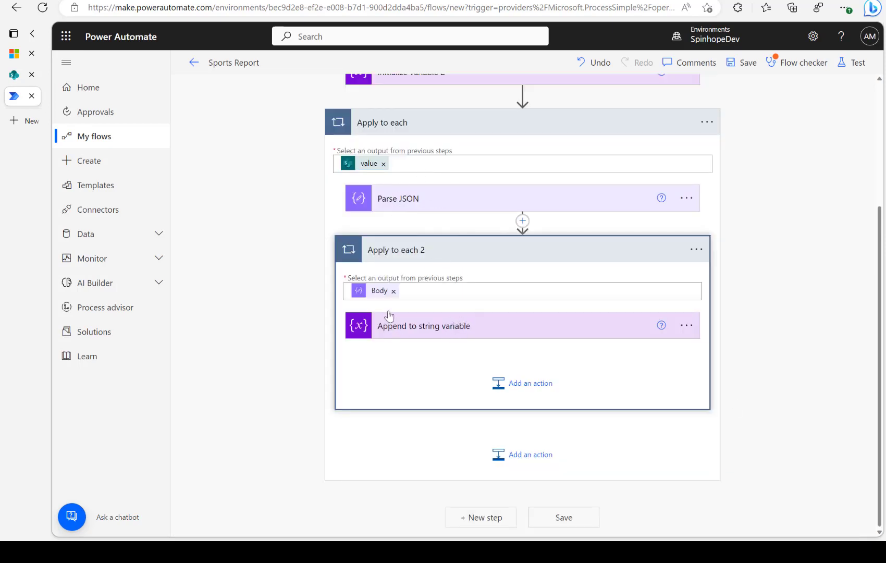
{"action": "left_click", "coordinate": [406, 326]}
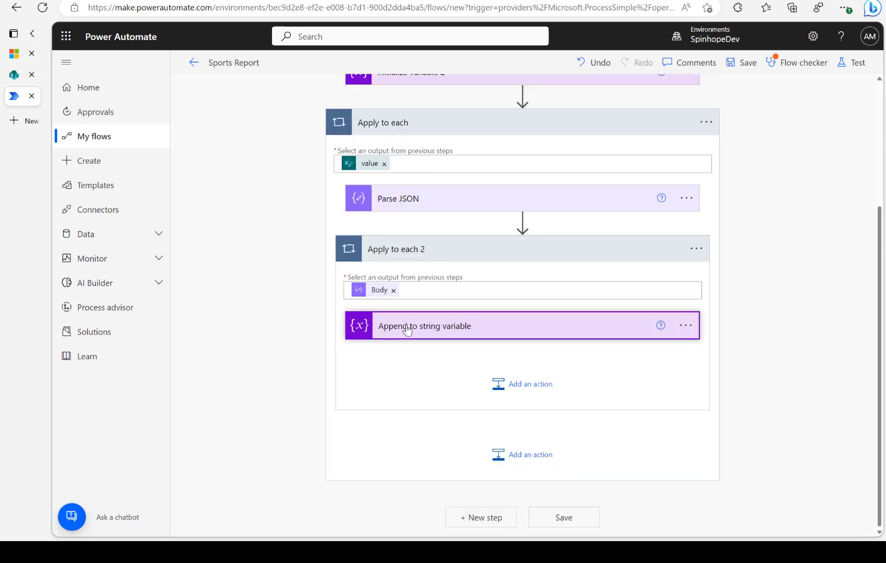
{"action": "left_click", "coordinate": [516, 372]}
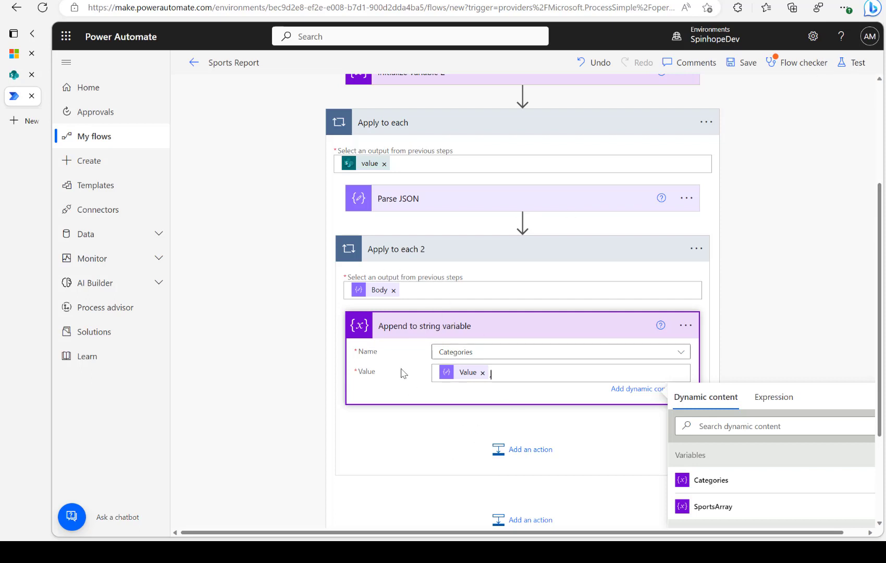
{"action": "left_click", "coordinate": [425, 255]}
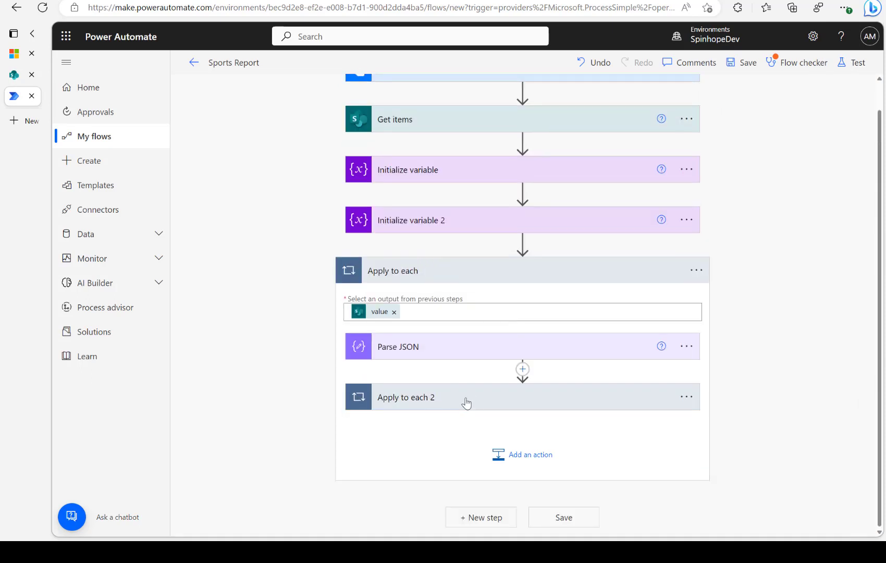
Add a Compose action inside the loop after Apply to each 2
{"action": "left_click", "coordinate": [459, 403]}
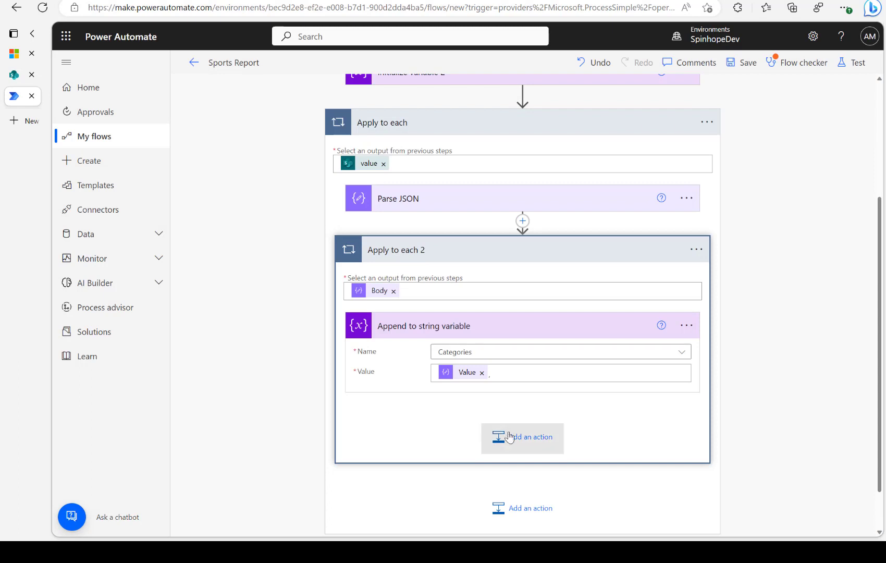
{"action": "left_click", "coordinate": [451, 255]}
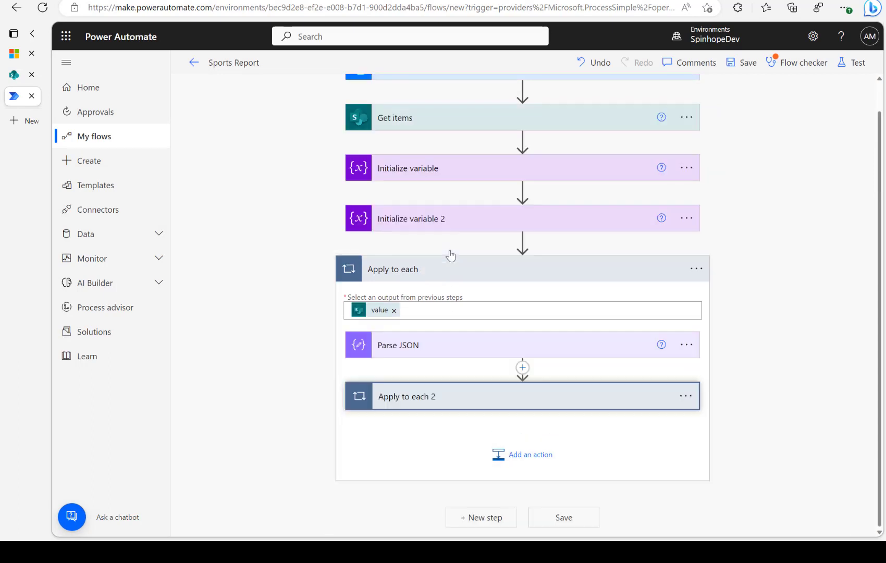
{"action": "left_click", "coordinate": [515, 453]}
{"action": "type", "text": "compose"}
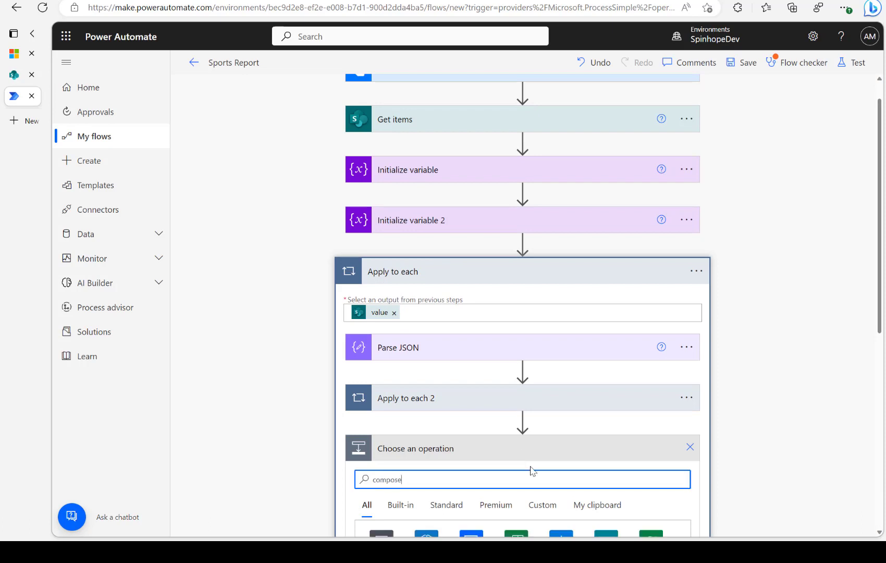
{"action": "scroll", "coordinate": [751, 401], "scroll_direction": "down", "scroll_amount": 2}
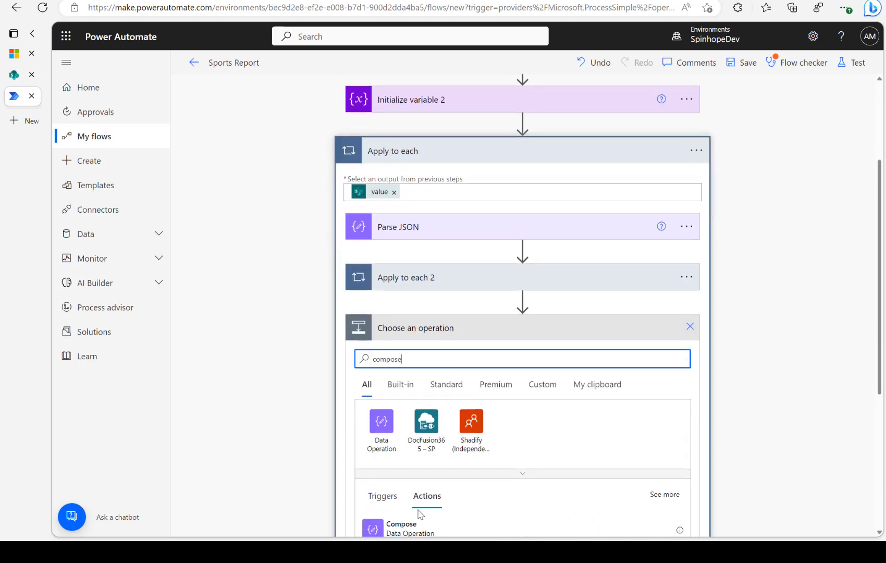
{"action": "left_click", "coordinate": [401, 524]}
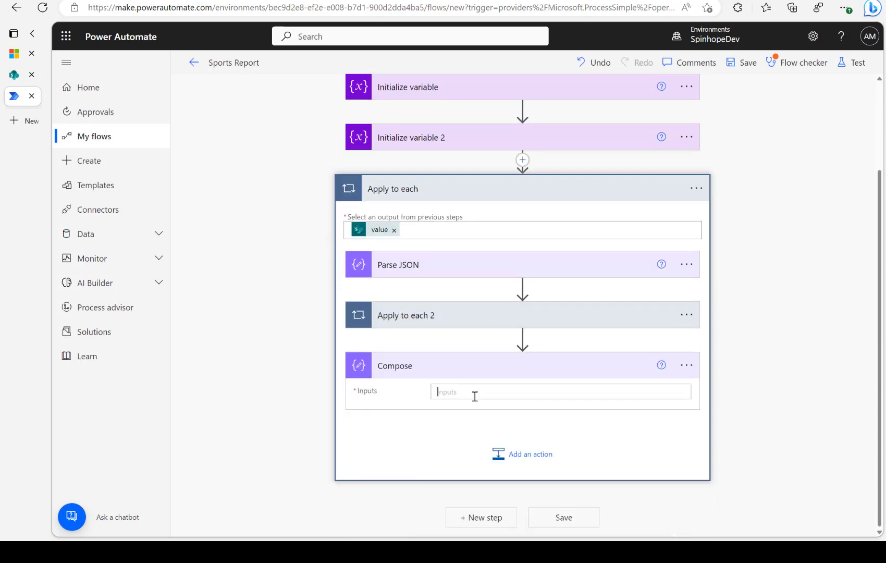
Start the Compose JSON object with a "Coach" key set to the Coach field
{"action": "type", "text": "{"}
{"action": "key", "text": "Return"}
{"action": "key", "text": "Return"}
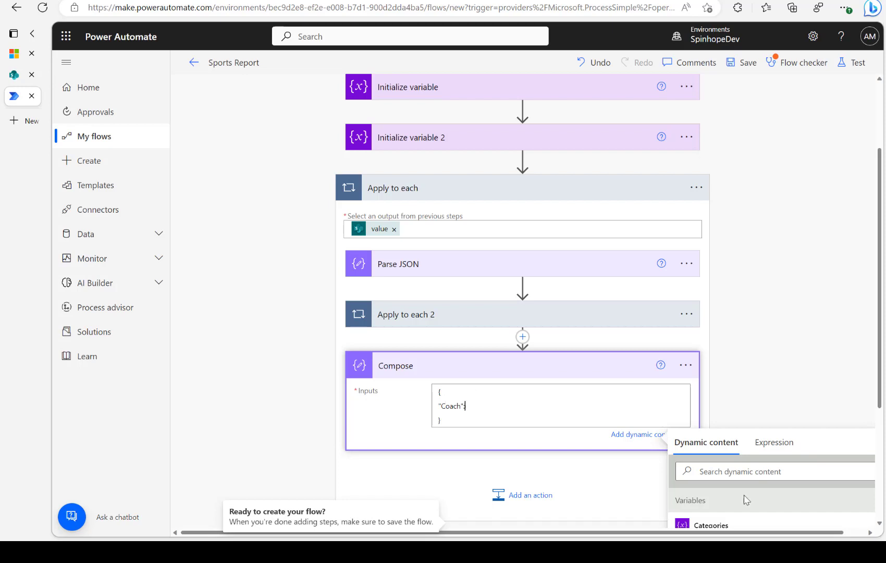
{"action": "left_click", "coordinate": [731, 475]}
{"action": "type", "text": "coah"}
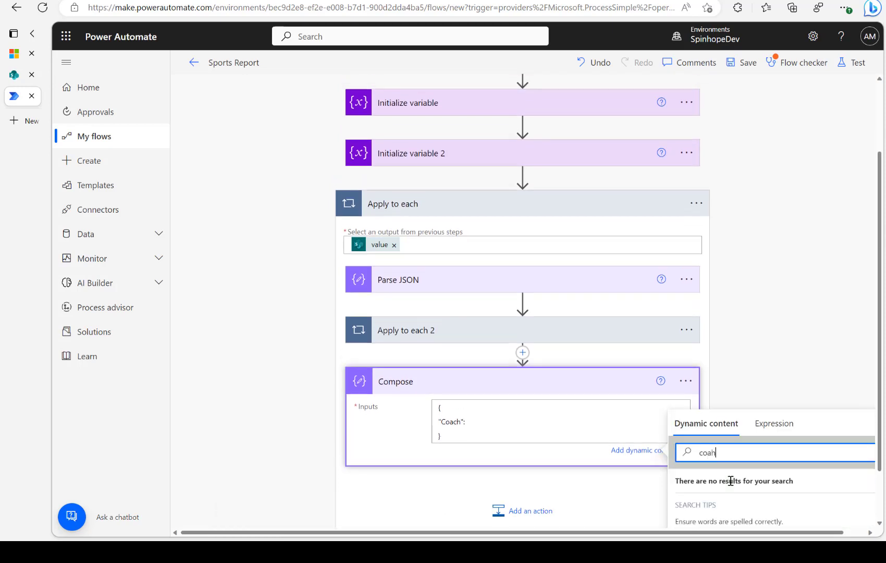
{"action": "key", "text": "BackSpace"}
{"action": "key", "text": "BackSpace"}
{"action": "type", "text": "c"}
{"action": "scroll", "coordinate": [710, 339], "scroll_direction": "down", "scroll_amount": 1}
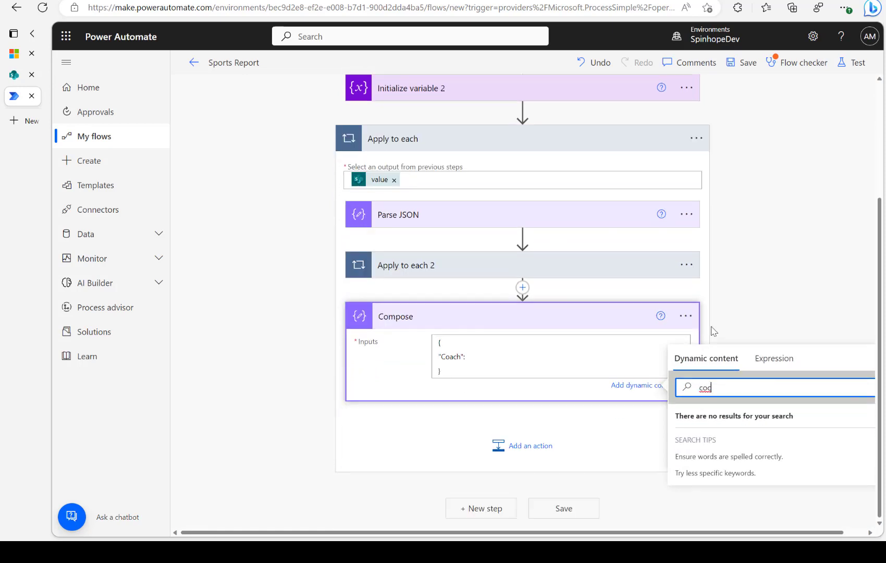
{"action": "key", "text": "BackSpace"}
{"action": "type", "text": "a"}
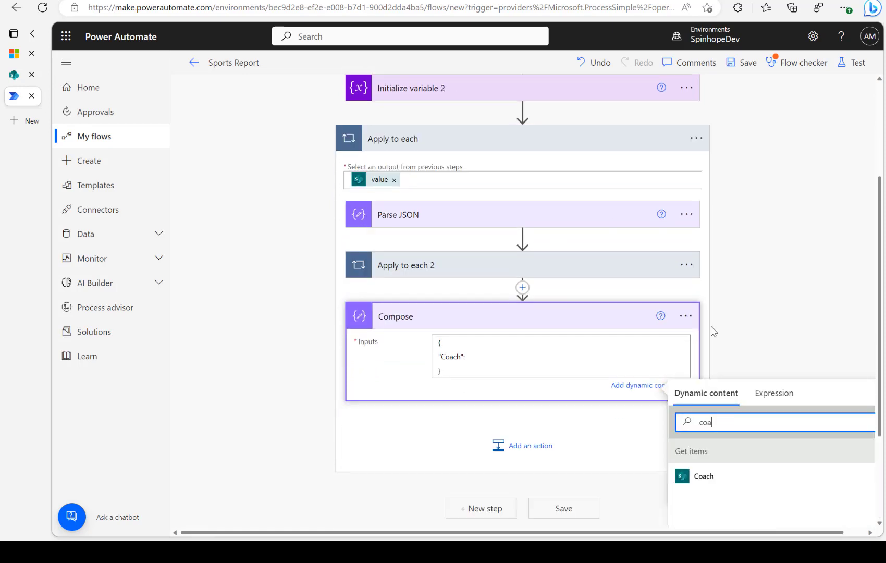
{"action": "left_click", "coordinate": [716, 484]}
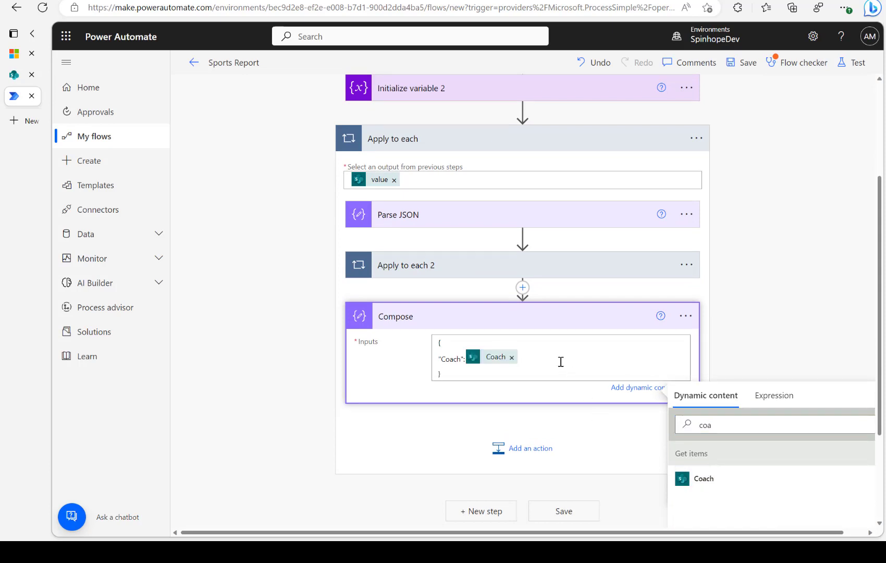
{"action": "type", "text": ","}
{"action": "key", "text": "Return"}
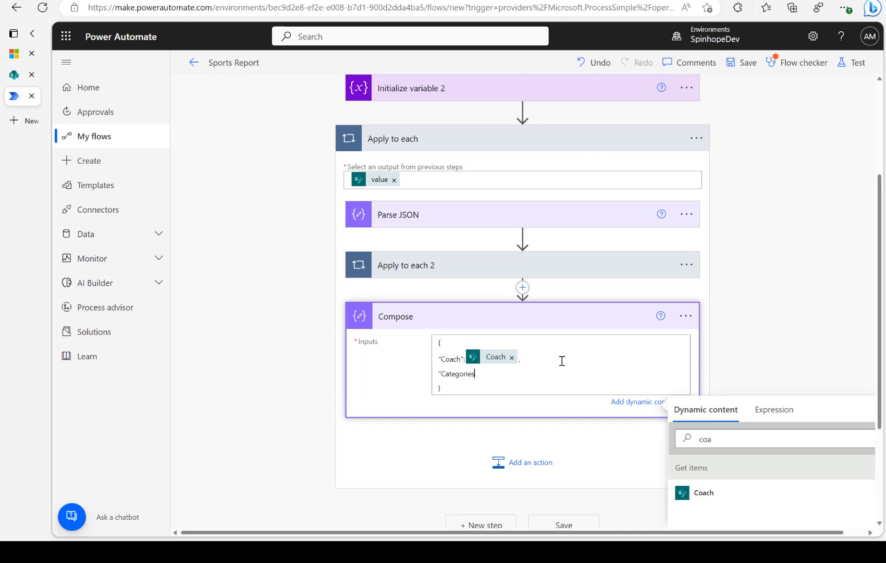
Add the "Categories" key set to the Categories variable to the Compose JSON
{"action": "left_click", "coordinate": [433, 267]}
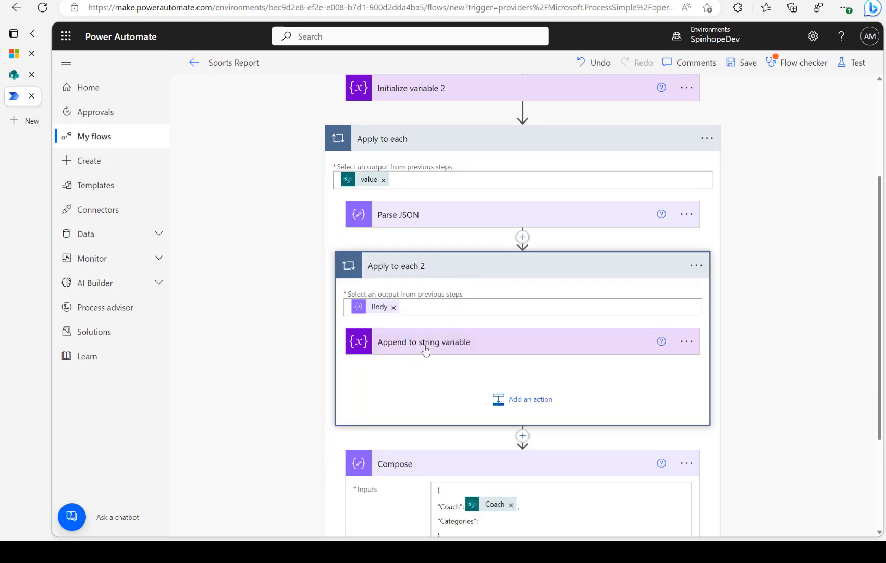
{"action": "scroll", "coordinate": [489, 369], "scroll_direction": "down", "scroll_amount": 3}
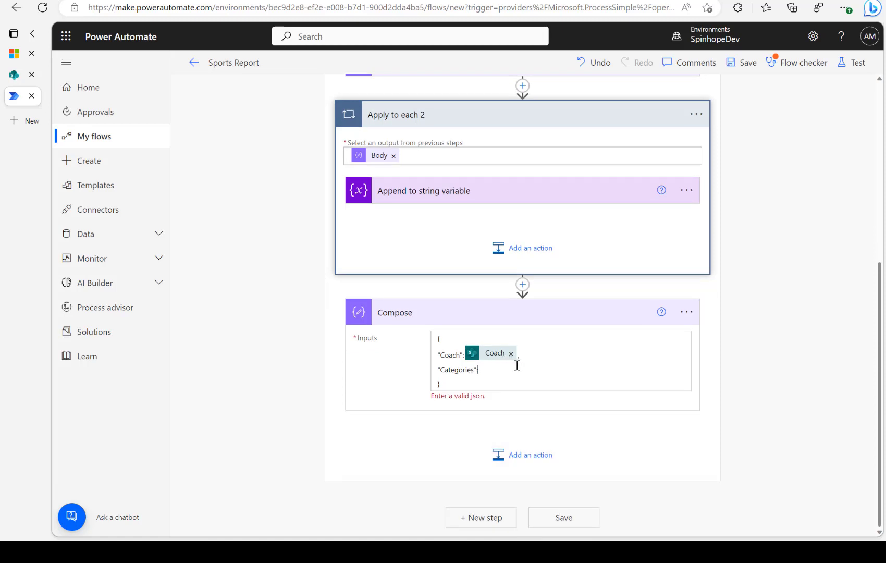
{"action": "left_click", "coordinate": [517, 365]}
{"action": "double_click", "coordinate": [712, 386]}
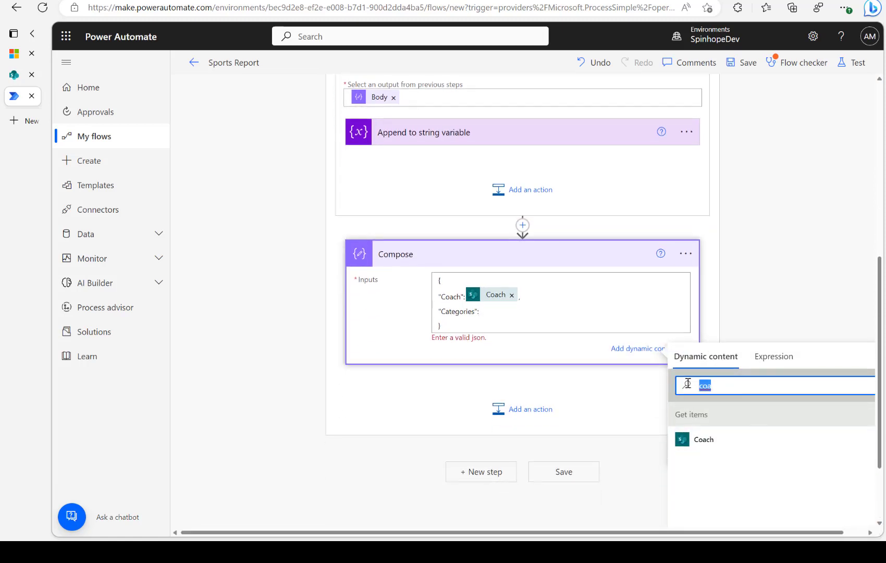
{"action": "type", "text": "cat"}
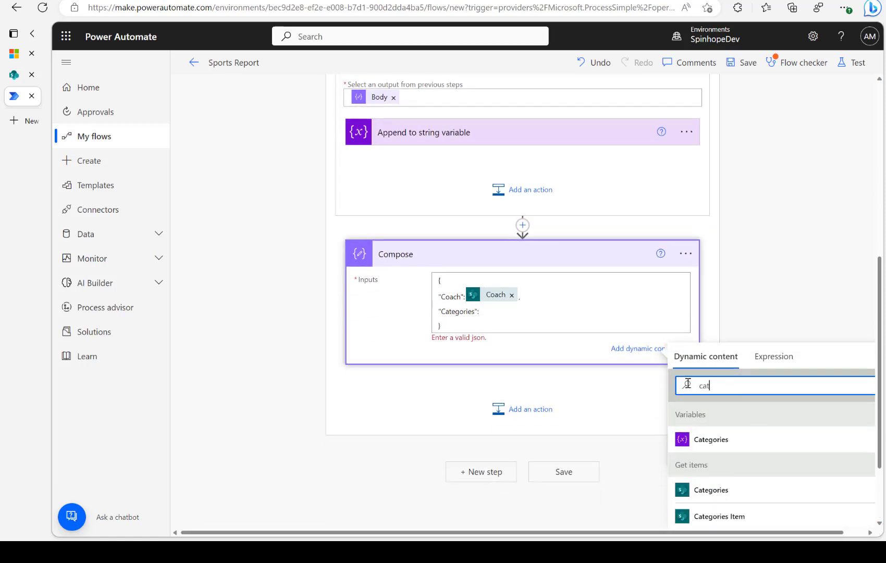
{"action": "left_click", "coordinate": [711, 441]}
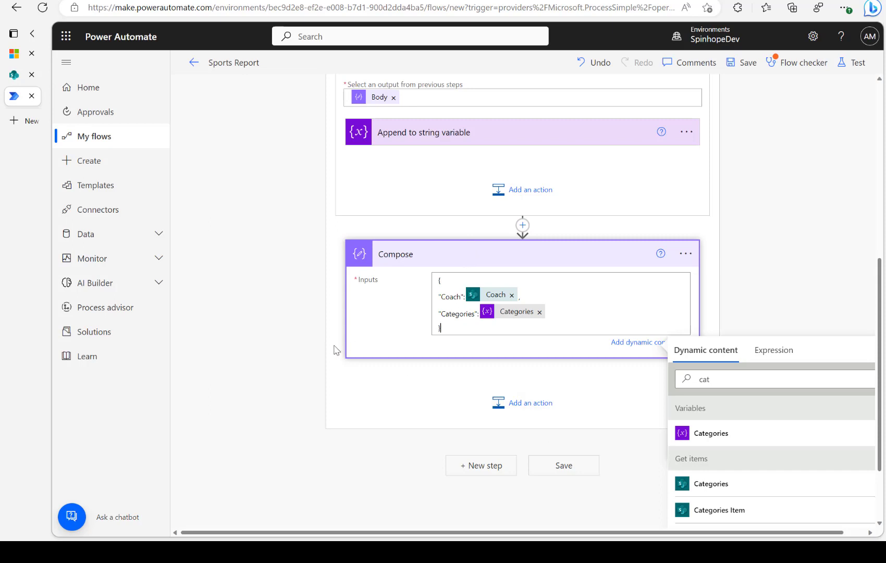
{"action": "scroll", "coordinate": [332, 351], "scroll_direction": "up", "scroll_amount": 2}
{"action": "scroll", "coordinate": [393, 235], "scroll_direction": "up", "scroll_amount": 2}
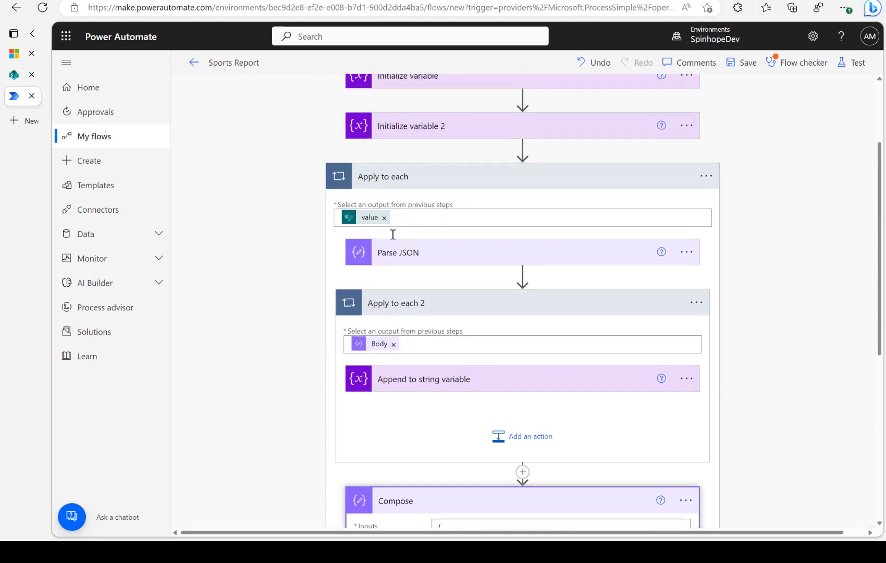
{"action": "left_click", "coordinate": [458, 302]}
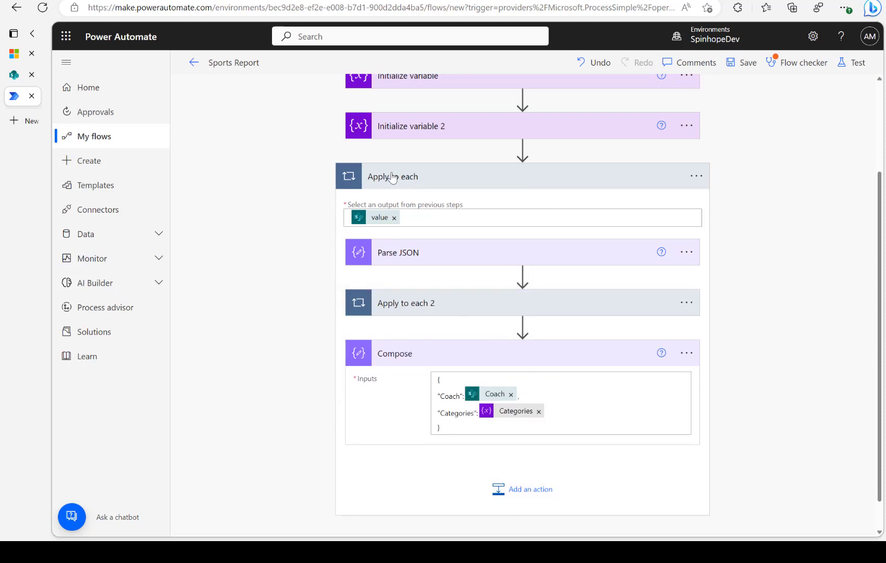
{"action": "scroll", "coordinate": [390, 114], "scroll_direction": "up", "scroll_amount": 3}
{"action": "left_click", "coordinate": [391, 200]}
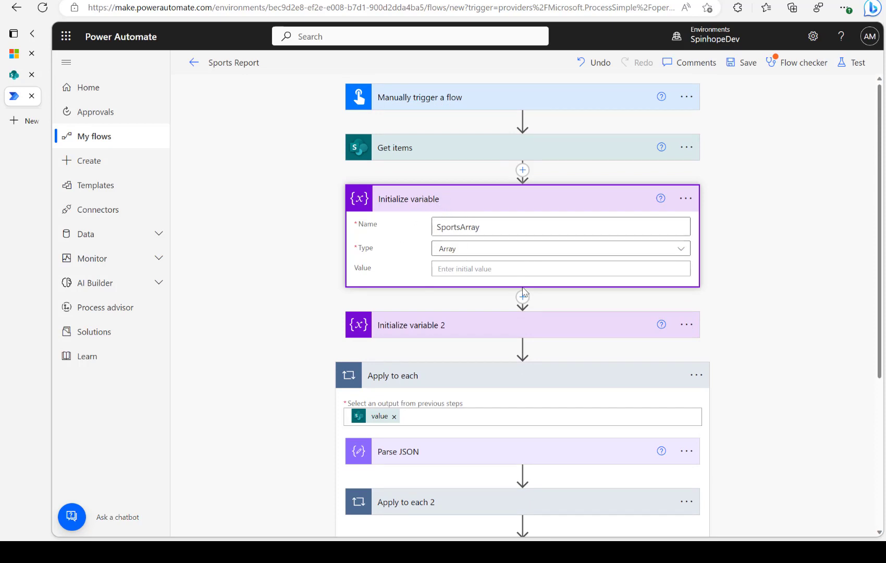
Add an Append to array variable step after Compose targeting SportsArray
{"action": "scroll", "coordinate": [765, 375], "scroll_direction": "down", "scroll_amount": 3}
{"action": "left_click", "coordinate": [503, 511]}
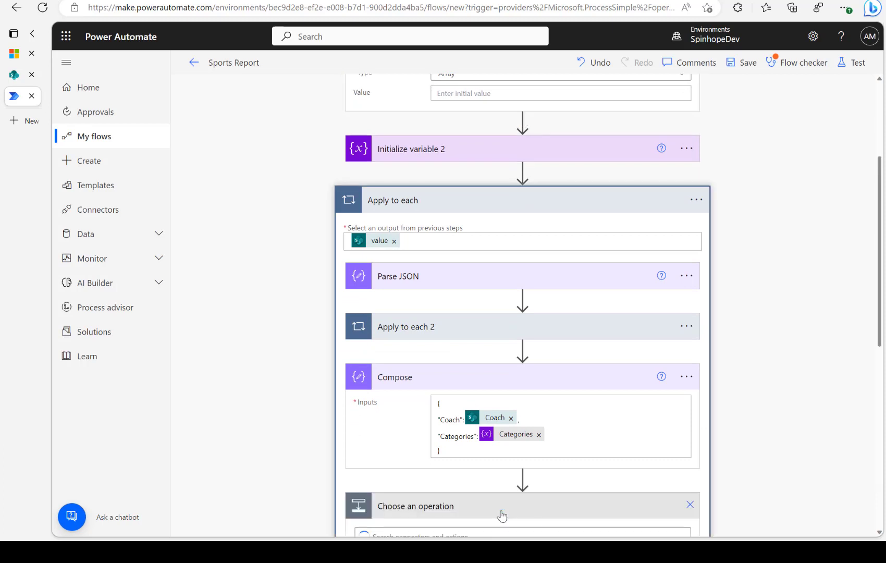
{"action": "type", "text": "append to arr"}
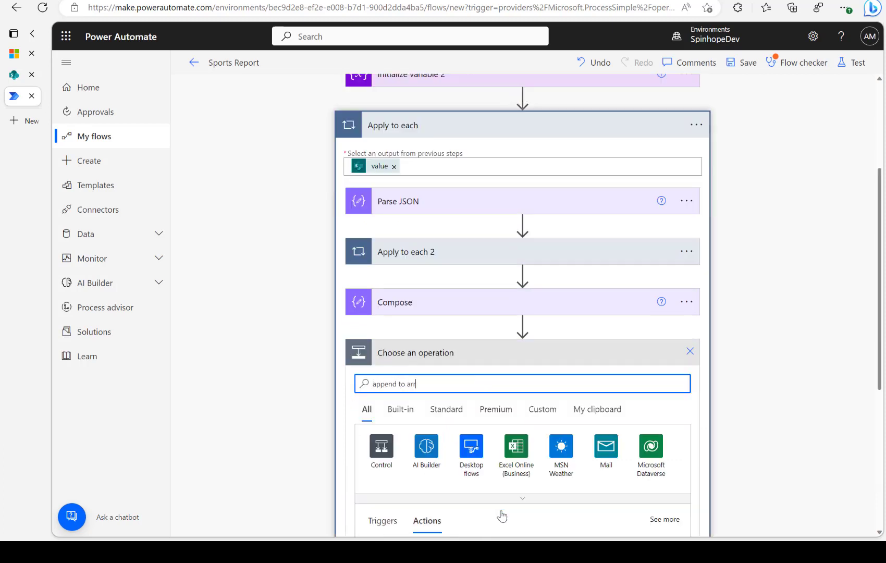
{"action": "scroll", "coordinate": [273, 449], "scroll_direction": "down", "scroll_amount": 5}
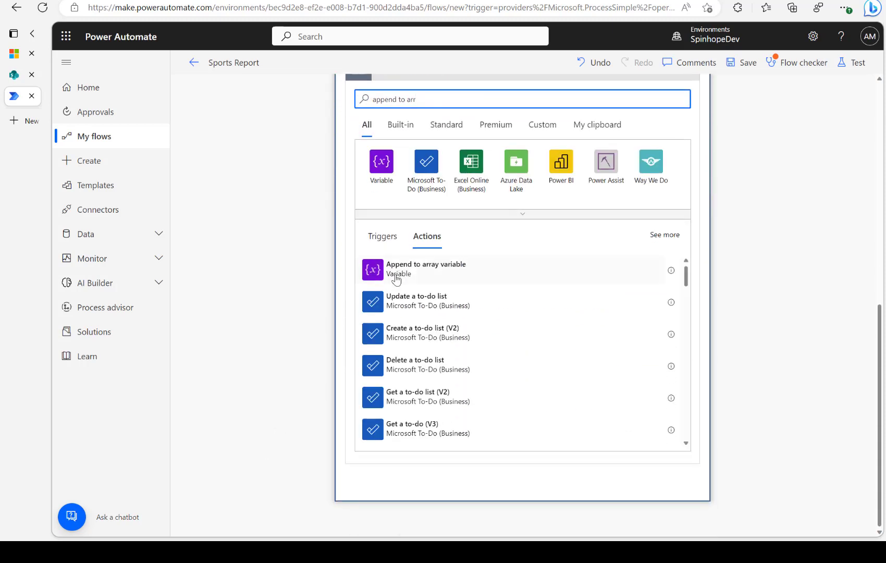
{"action": "left_click", "coordinate": [396, 280]}
{"action": "left_click", "coordinate": [485, 425]}
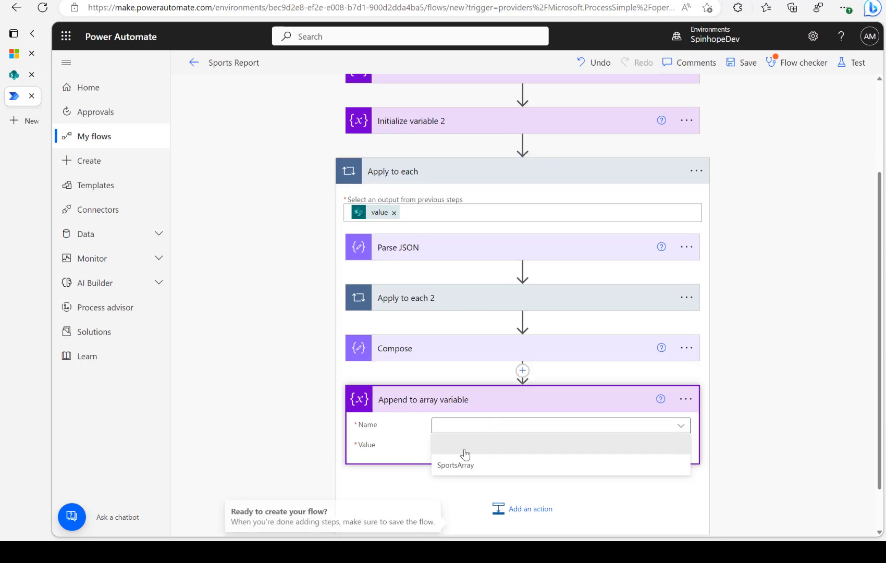
{"action": "left_click", "coordinate": [463, 462]}
Set the appended value to the Compose Outputs token
{"action": "left_click", "coordinate": [416, 349]}
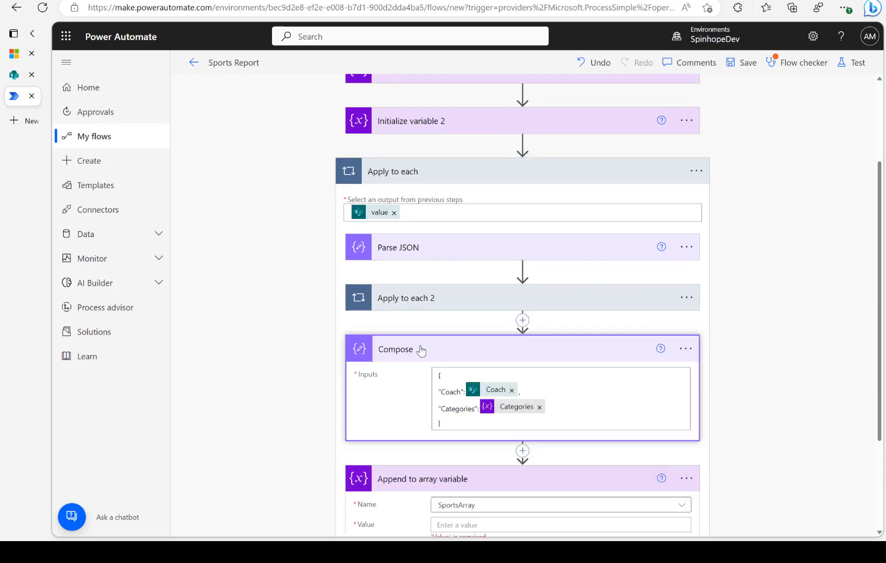
{"action": "scroll", "coordinate": [484, 370], "scroll_direction": "down", "scroll_amount": 3}
{"action": "left_click", "coordinate": [471, 381]}
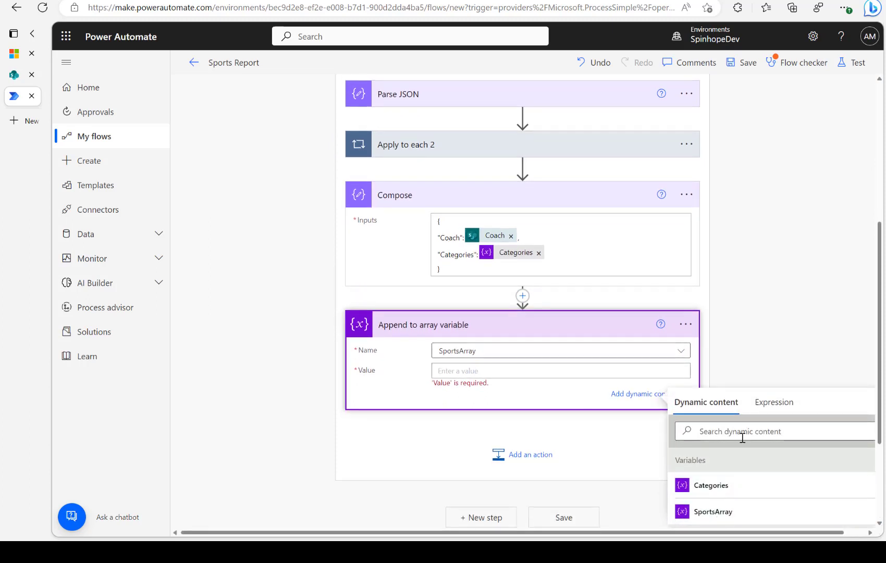
{"action": "left_click", "coordinate": [740, 431]}
{"action": "type", "text": "out"}
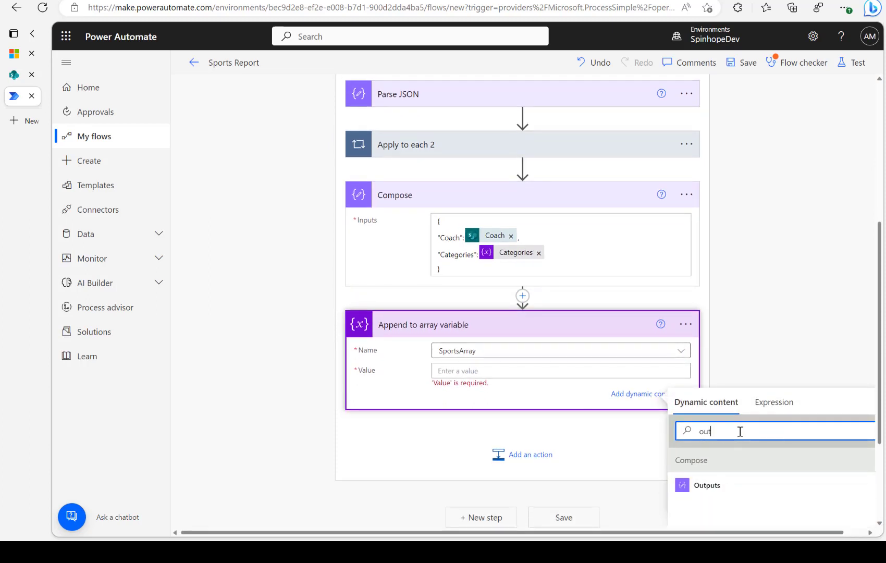
{"action": "left_click", "coordinate": [701, 486]}
{"action": "scroll", "coordinate": [245, 307], "scroll_direction": "up", "scroll_amount": 1}
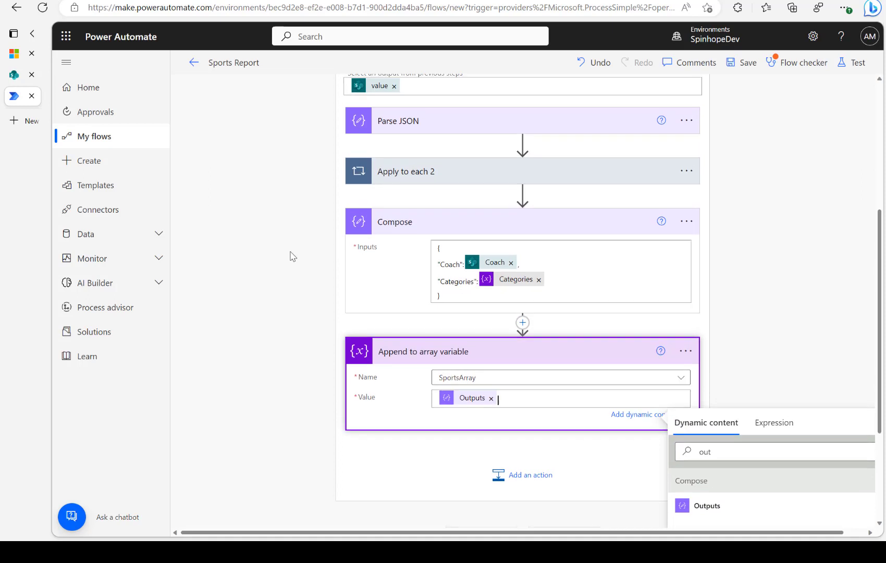
{"action": "scroll", "coordinate": [290, 255], "scroll_direction": "up", "scroll_amount": 2}
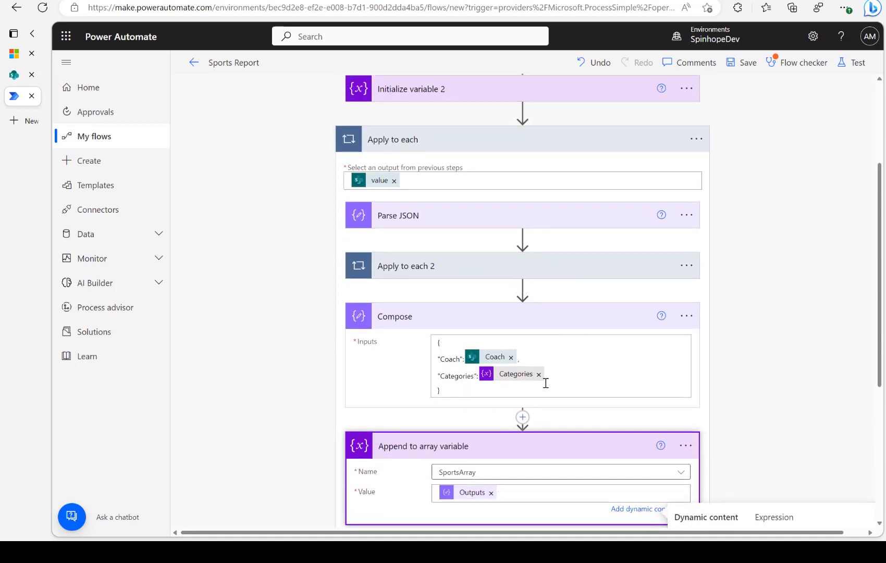
{"action": "left_click", "coordinate": [433, 153]}
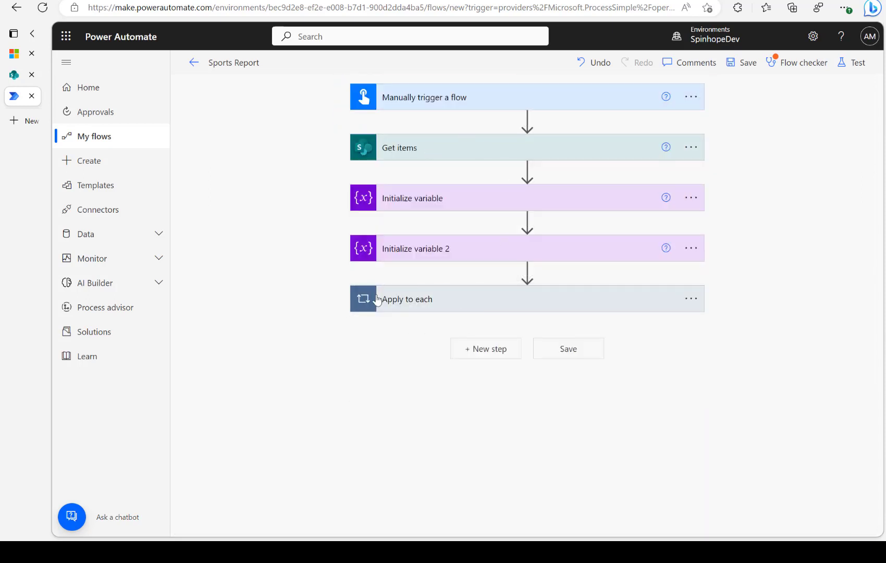
Review the loop's Parse JSON, Apply to each 2, Compose and Append to array steps
{"action": "left_click", "coordinate": [446, 307]}
{"action": "scroll", "coordinate": [504, 417], "scroll_direction": "down", "scroll_amount": 5}
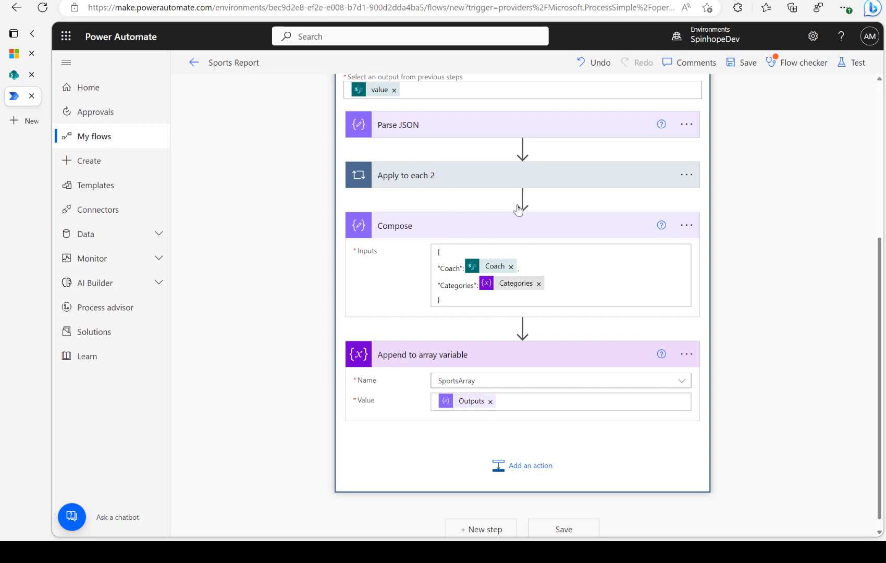
{"action": "left_click", "coordinate": [438, 174]}
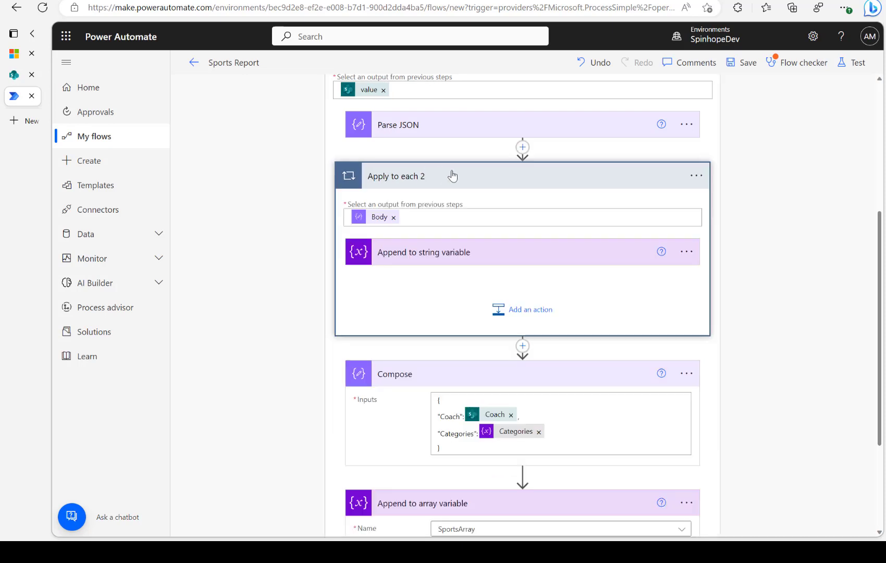
{"action": "left_click", "coordinate": [420, 254]}
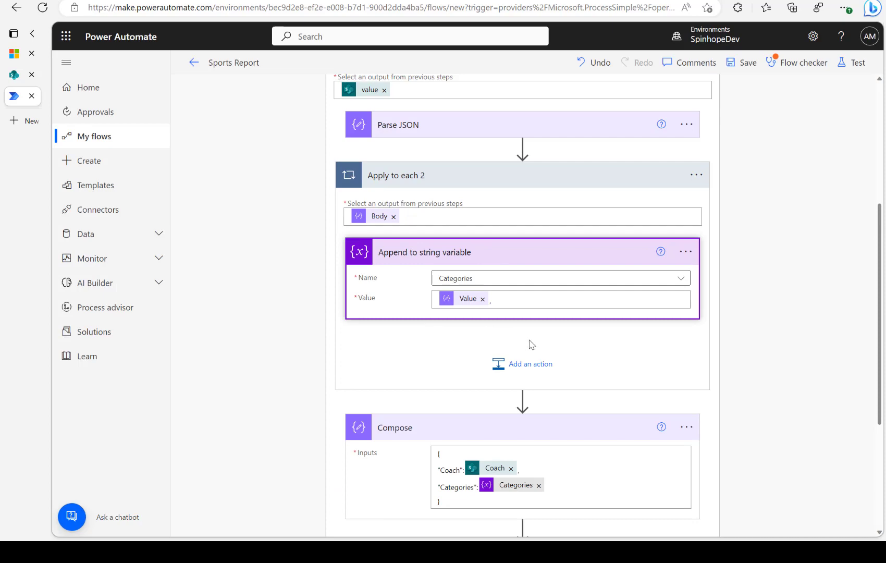
{"action": "scroll", "coordinate": [530, 342], "scroll_direction": "down", "scroll_amount": 3}
{"action": "scroll", "coordinate": [526, 345], "scroll_direction": "up", "scroll_amount": 6}
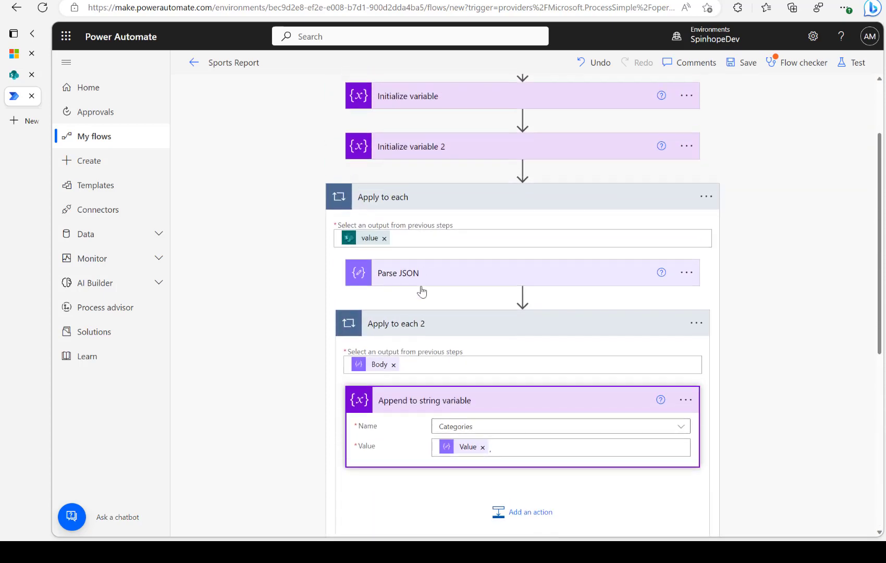
{"action": "left_click", "coordinate": [430, 322]}
{"action": "left_click", "coordinate": [415, 196]}
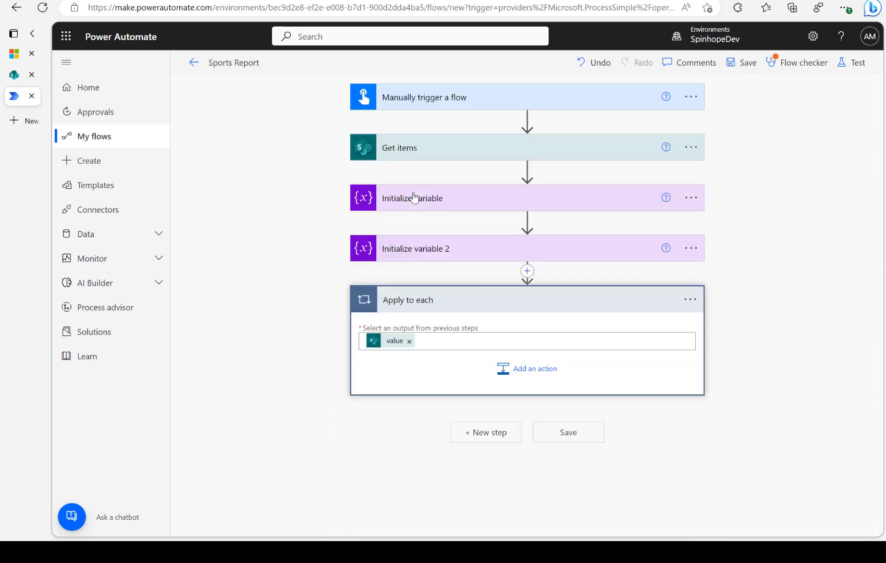
{"action": "left_click", "coordinate": [446, 305]}
{"action": "scroll", "coordinate": [555, 413], "scroll_direction": "down", "scroll_amount": 2}
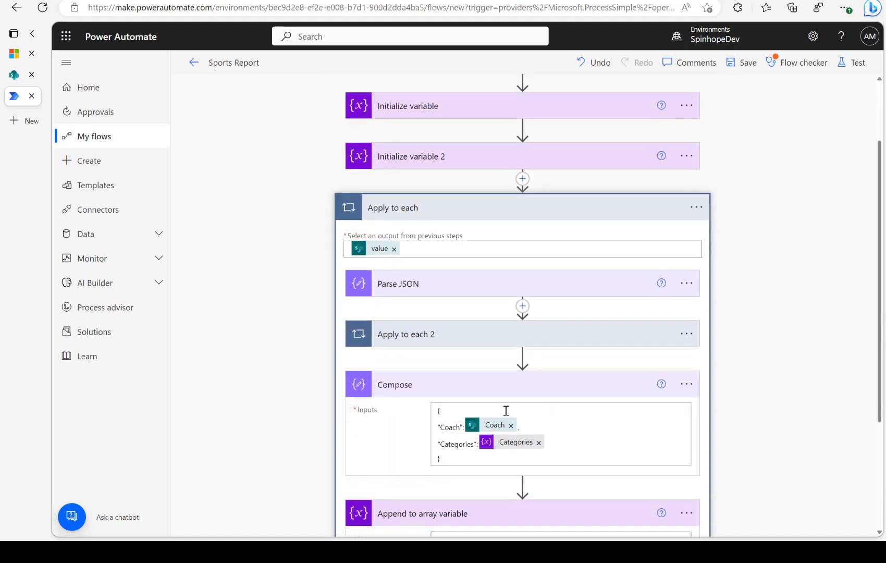
{"action": "scroll", "coordinate": [463, 408], "scroll_direction": "down", "scroll_amount": 3}
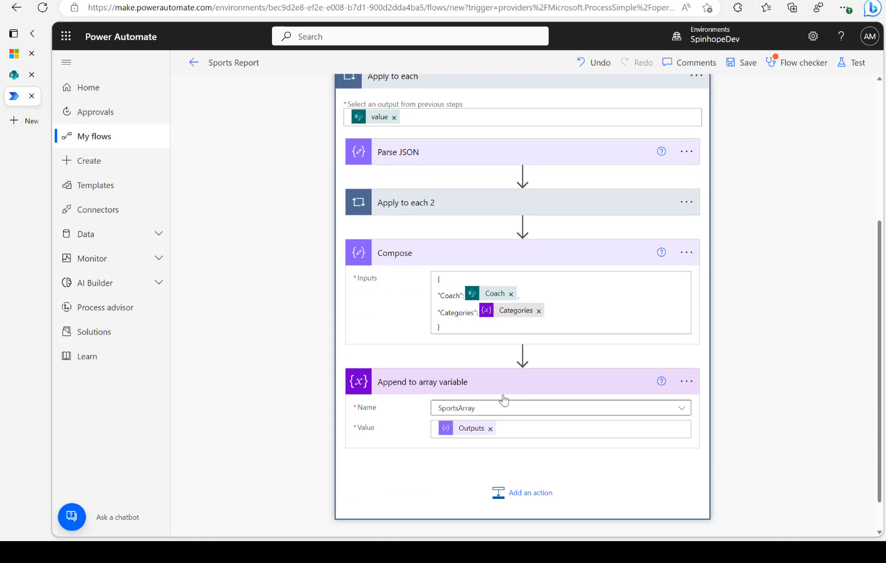
{"action": "left_click", "coordinate": [412, 202]}
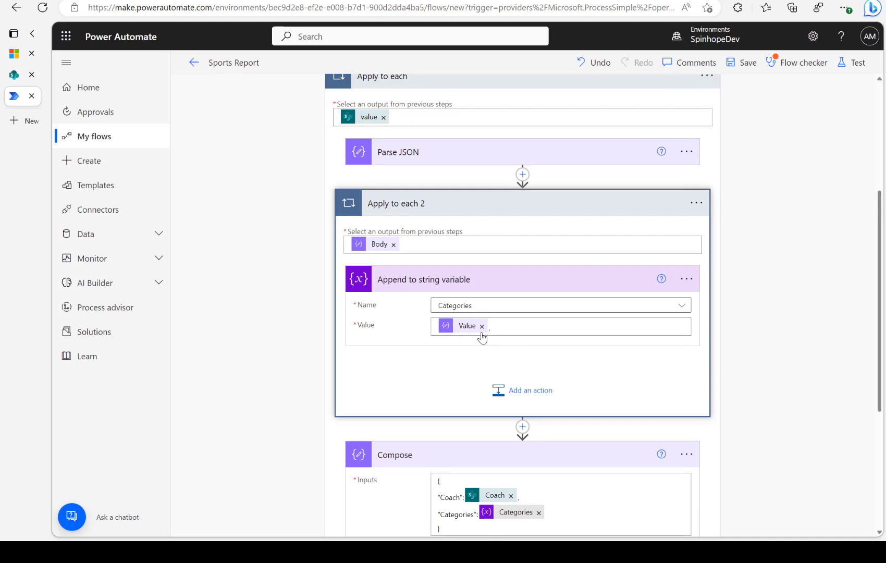
{"action": "scroll", "coordinate": [479, 339], "scroll_direction": "down", "scroll_amount": 2}
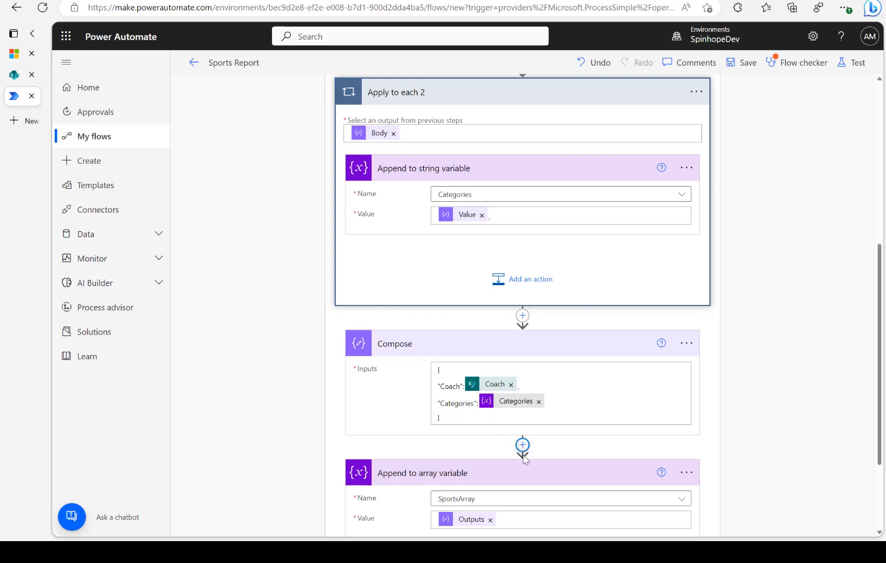
{"action": "scroll", "coordinate": [527, 451], "scroll_direction": "down", "scroll_amount": 2}
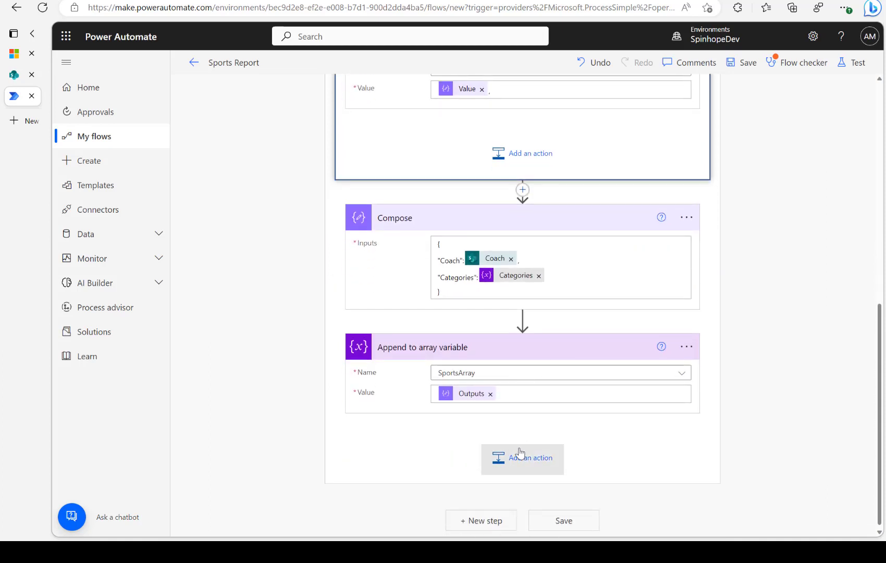
Add a Set variable action at the end of the loop targeting the Categories variable
{"action": "left_click", "coordinate": [520, 454]}
{"action": "type", "text": "set va"}
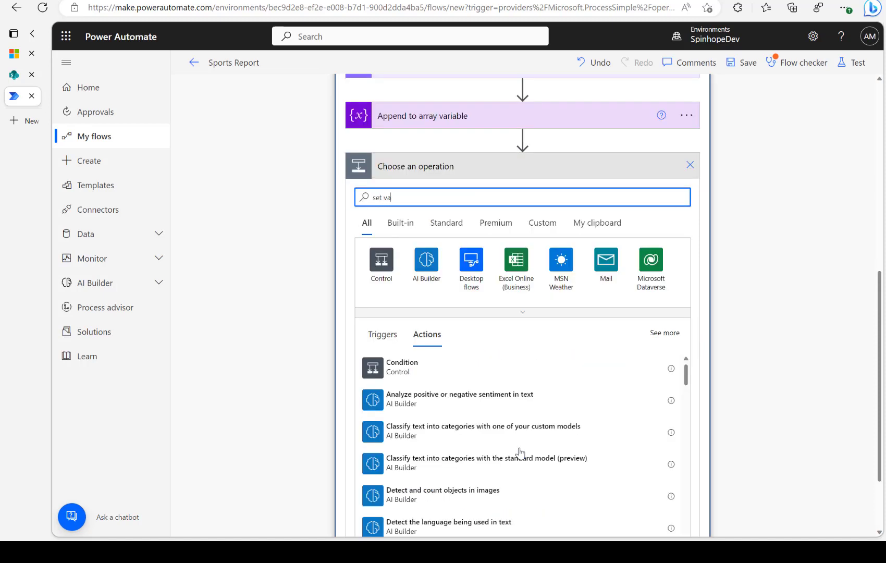
{"action": "type", "text": "r"}
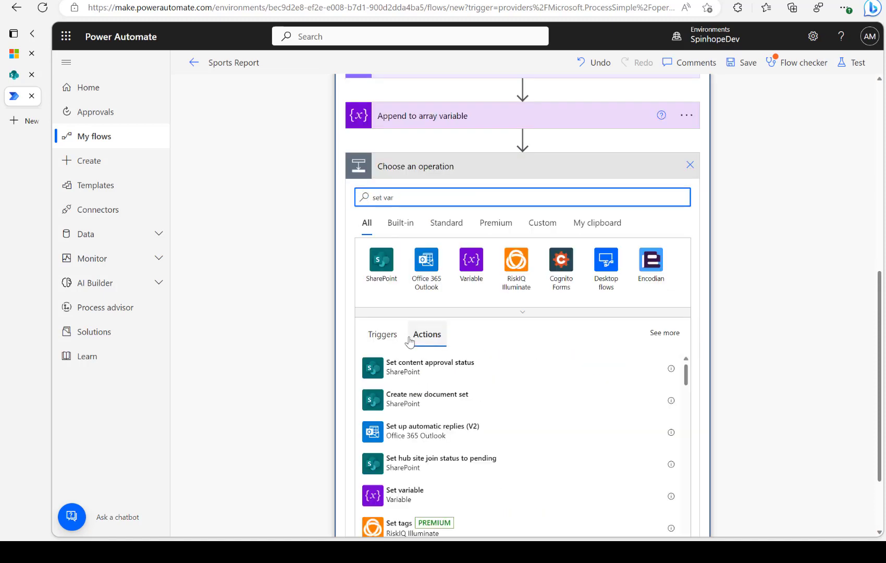
{"action": "left_click", "coordinate": [405, 496]}
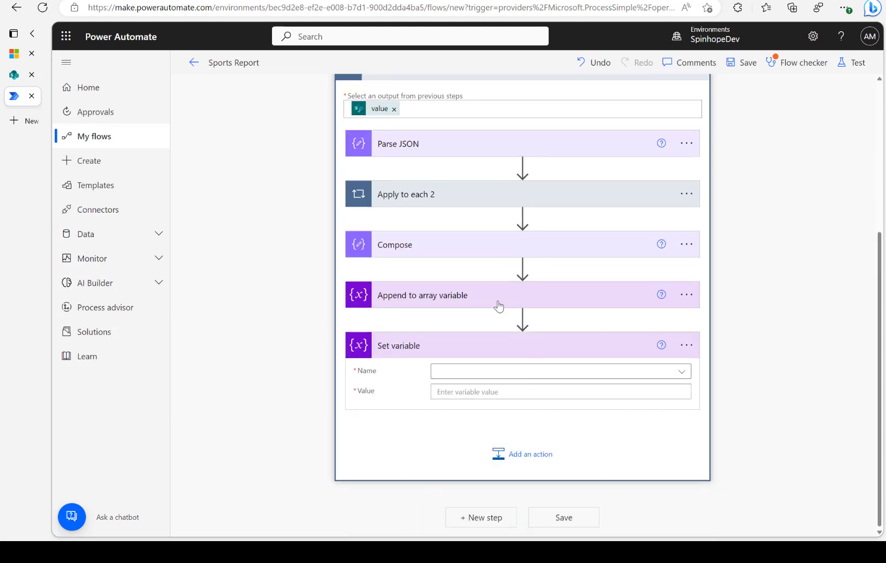
{"action": "left_click", "coordinate": [544, 372]}
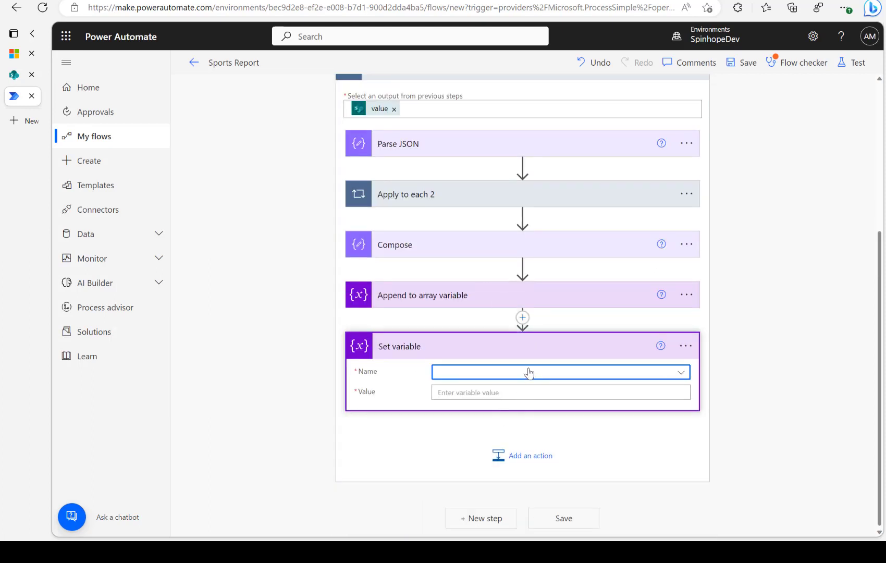
{"action": "left_click", "coordinate": [529, 372]}
{"action": "left_click", "coordinate": [474, 411]}
Set the Categories variable's value to the expression null
{"action": "left_click", "coordinate": [484, 392]}
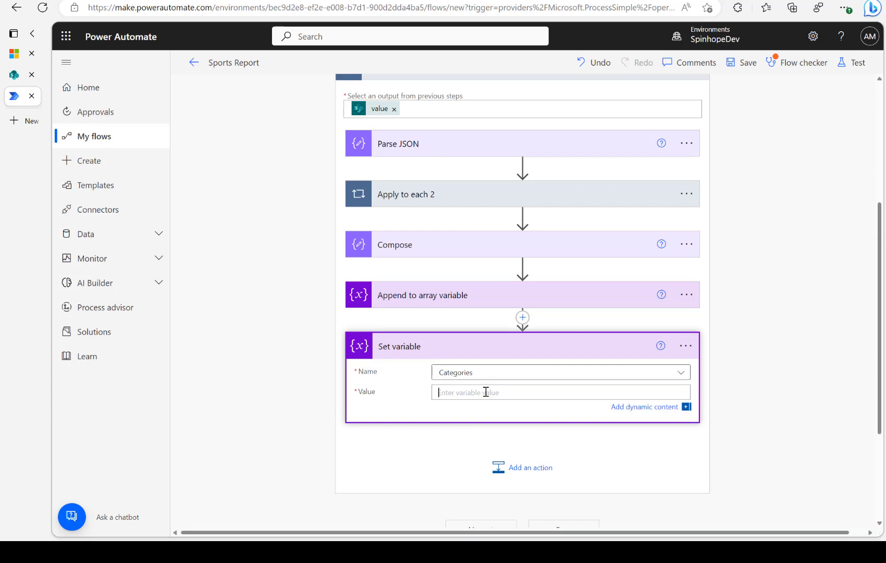
{"action": "left_click", "coordinate": [788, 420]}
{"action": "type", "text": "null"}
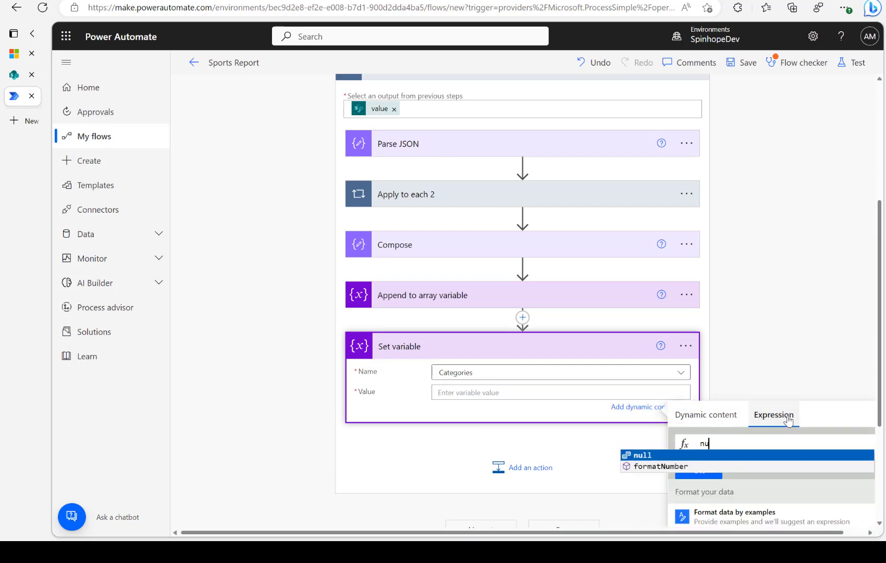
{"action": "left_click", "coordinate": [642, 456]}
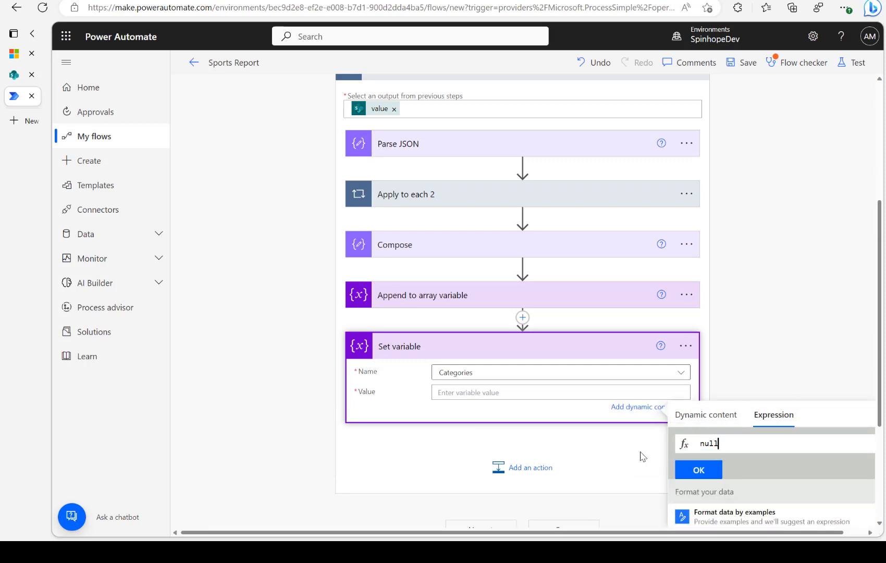
{"action": "left_click", "coordinate": [709, 475]}
{"action": "left_click", "coordinate": [758, 259]}
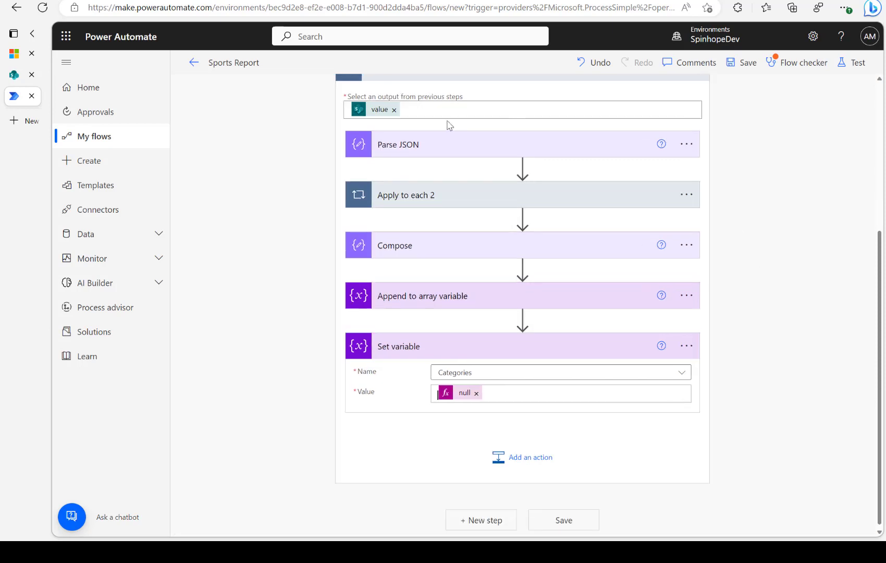
{"action": "scroll", "coordinate": [512, 307], "scroll_direction": "up", "scroll_amount": 3}
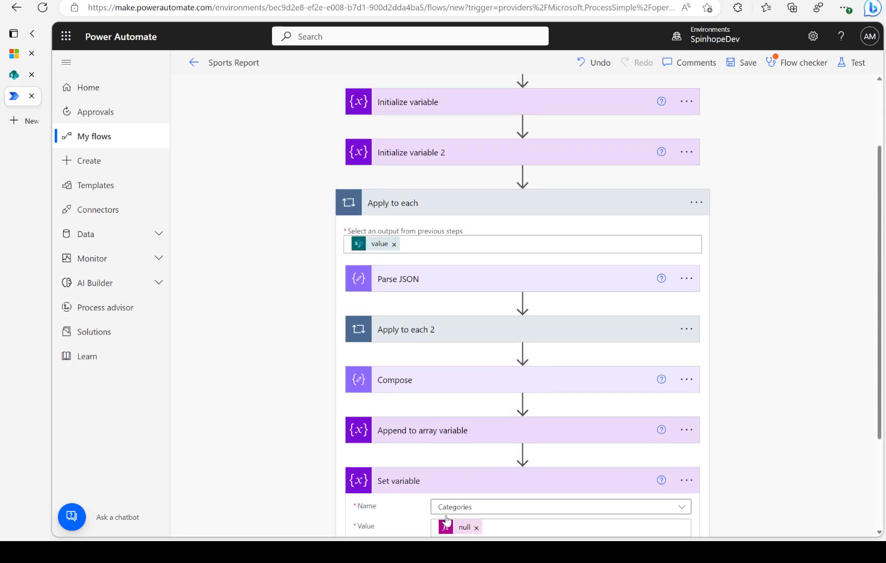
Review the Apply to each 2 and Append to string variable steps, then collapse Apply to each
{"action": "left_click", "coordinate": [413, 330]}
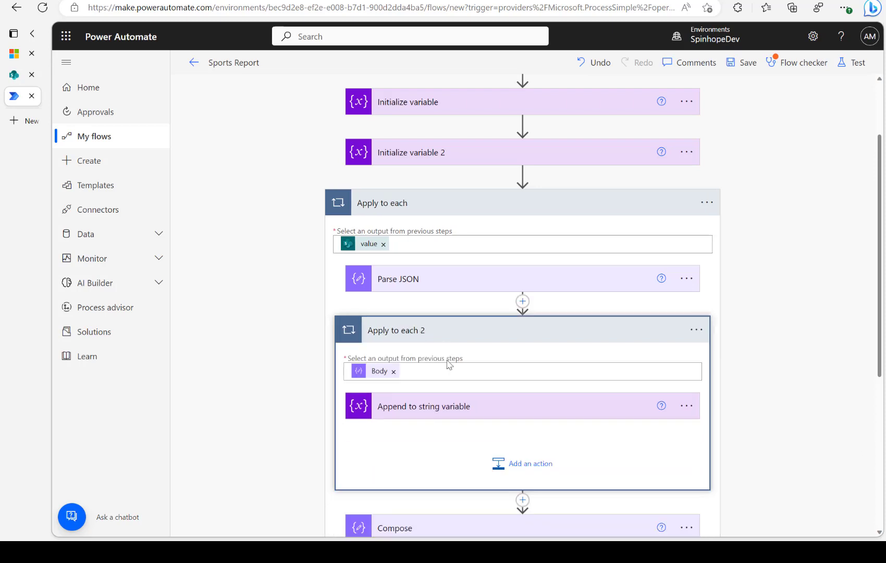
{"action": "left_click", "coordinate": [425, 410]}
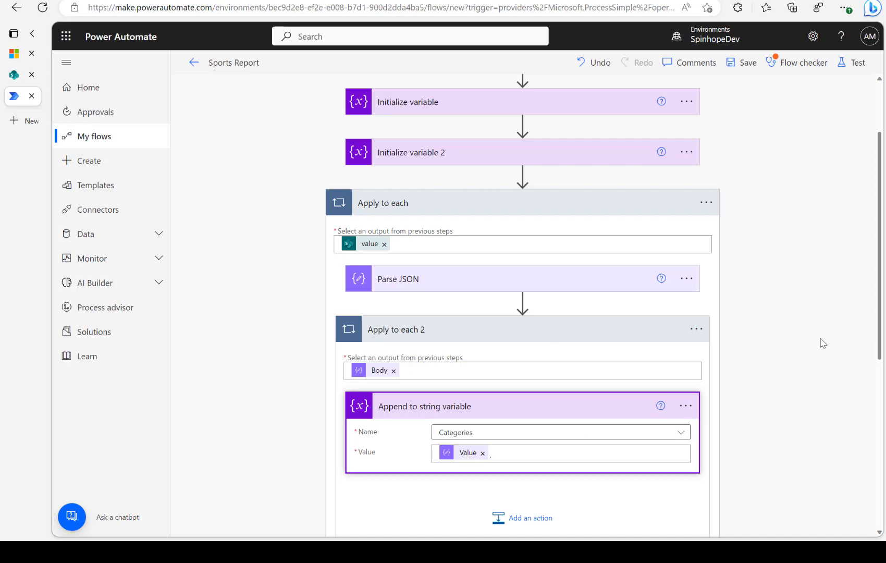
{"action": "scroll", "coordinate": [811, 354], "scroll_direction": "down", "scroll_amount": 5}
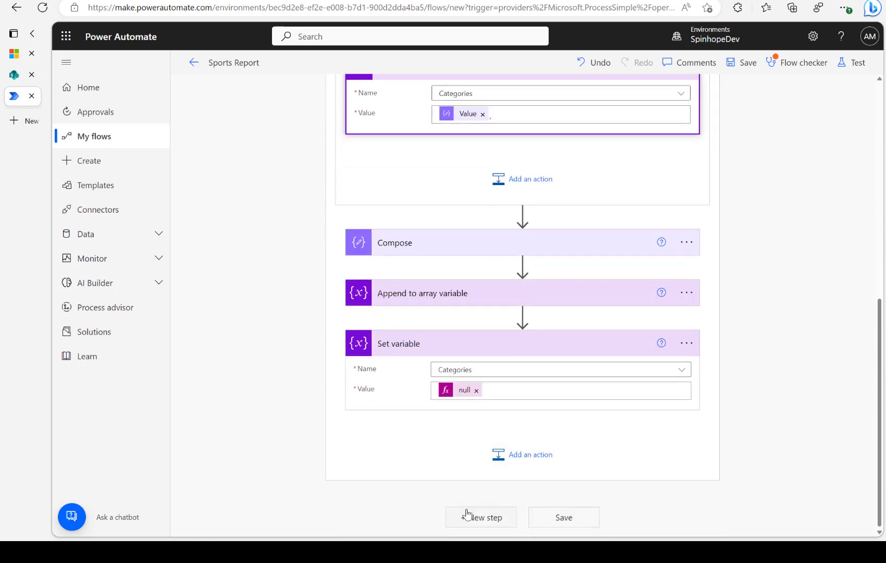
{"action": "scroll", "coordinate": [464, 508], "scroll_direction": "up", "scroll_amount": 8}
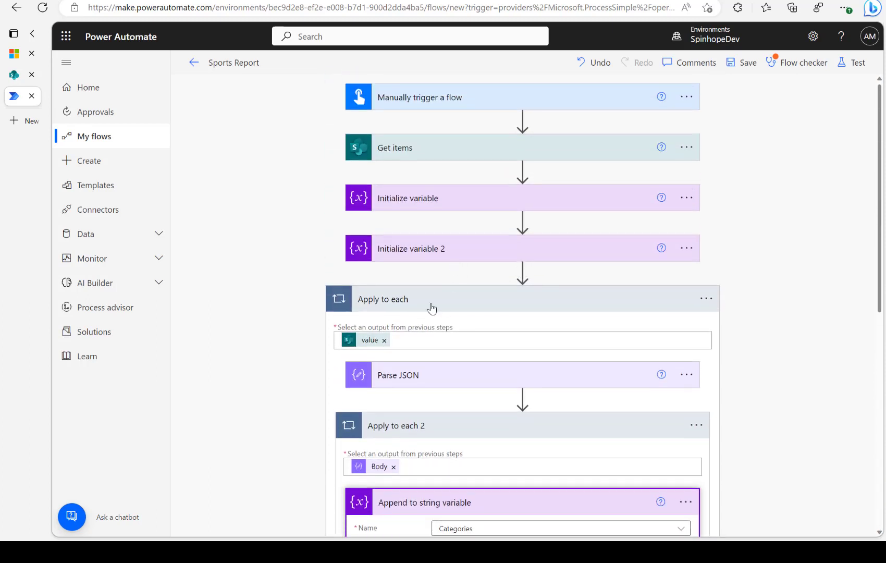
{"action": "left_click", "coordinate": [430, 306]}
Add a Select action after the loop with SportsArray as its From source
{"action": "left_click", "coordinate": [473, 350]}
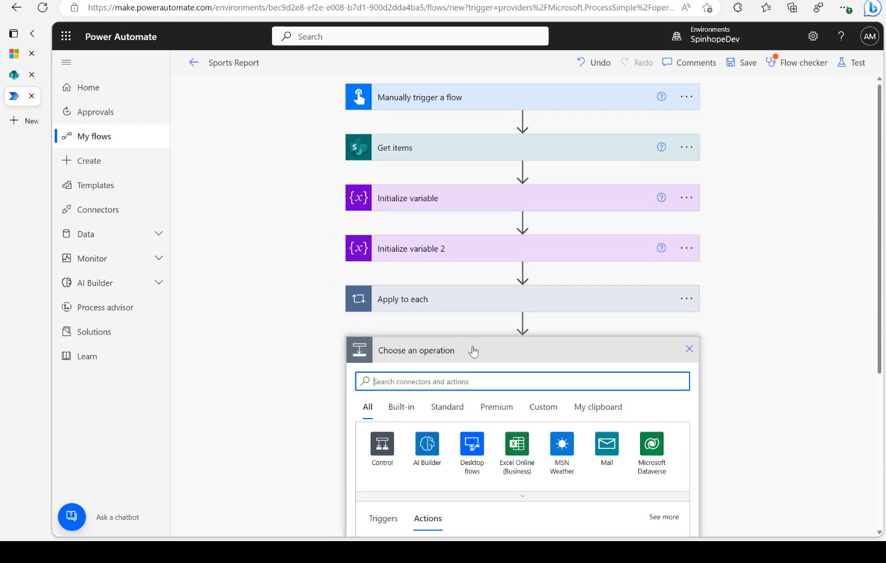
{"action": "type", "text": "select"}
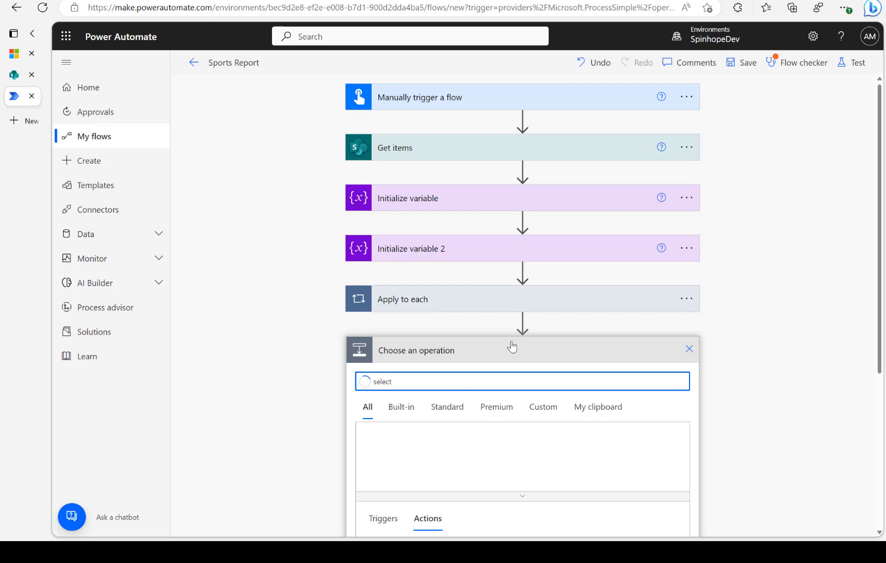
{"action": "scroll", "coordinate": [504, 348], "scroll_direction": "down", "scroll_amount": 3}
{"action": "left_click", "coordinate": [395, 408]}
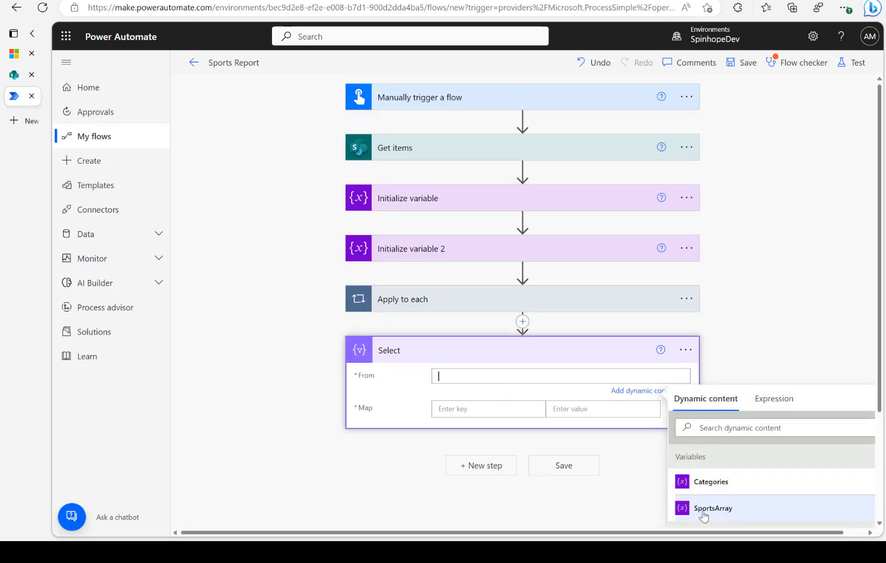
{"action": "left_click", "coordinate": [716, 512]}
Map the key Coach to the expression item()?['Coach']
{"action": "left_click", "coordinate": [475, 410]}
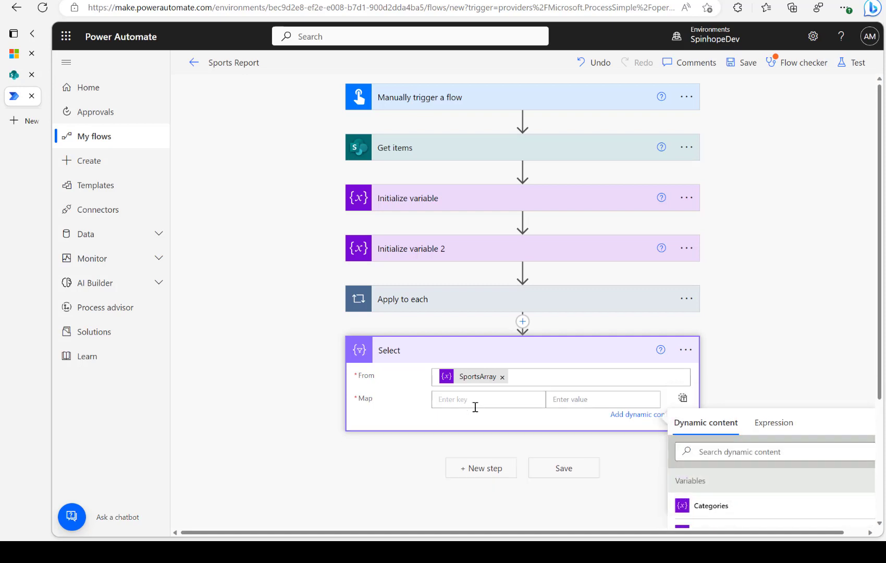
{"action": "type", "text": "Coach"}
{"action": "left_click", "coordinate": [557, 400]}
{"action": "left_click", "coordinate": [762, 441]}
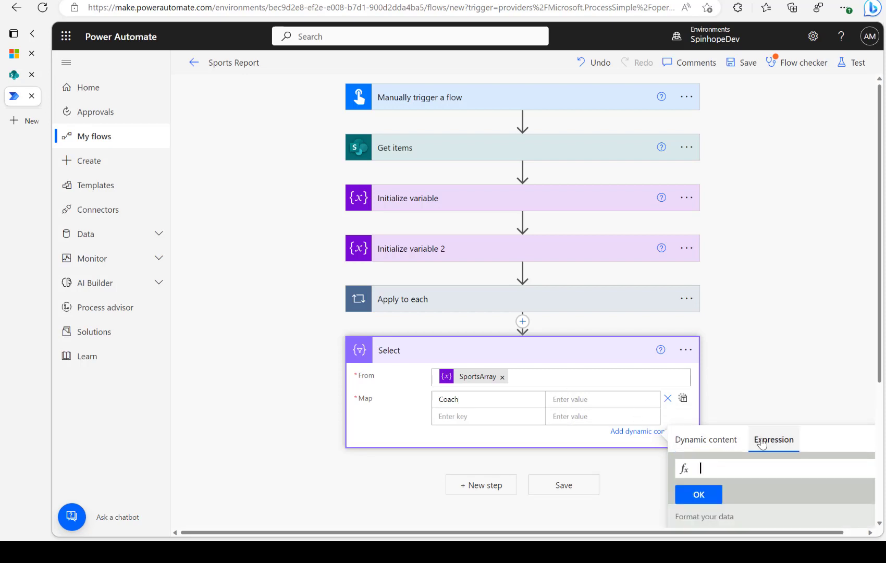
{"action": "type", "text": "item()?['Coacj"}
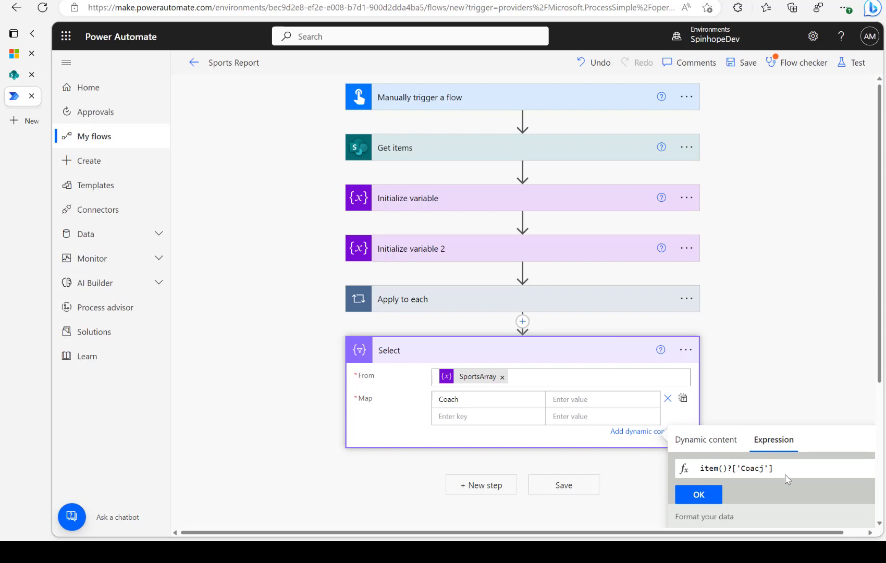
{"action": "left_click", "coordinate": [698, 497]}
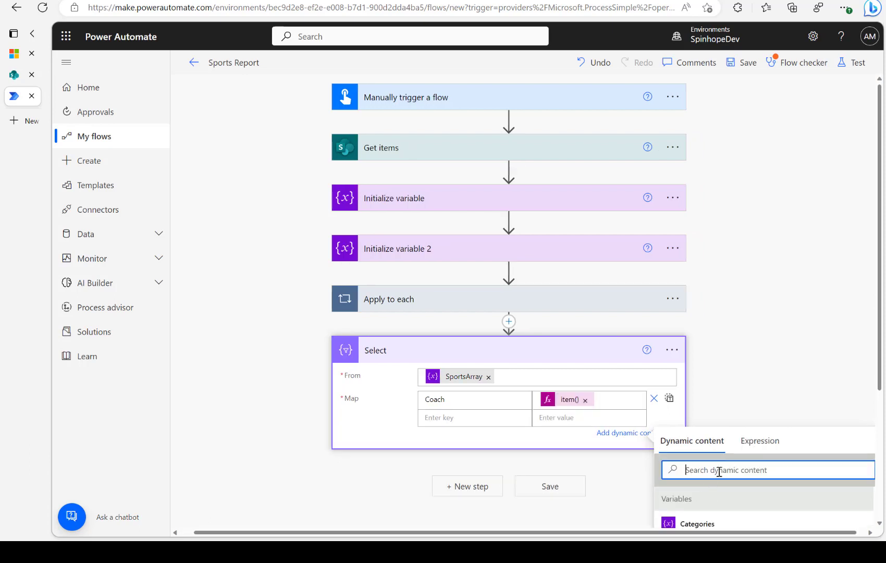
Map the key Categories to the expression item()?['Categories']
{"action": "left_click", "coordinate": [456, 420]}
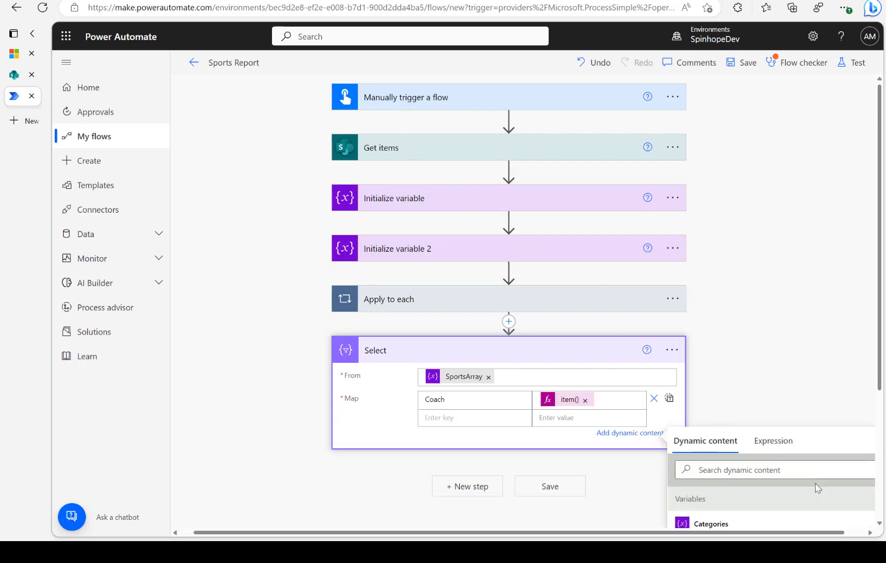
{"action": "type", "text": "Cate"}
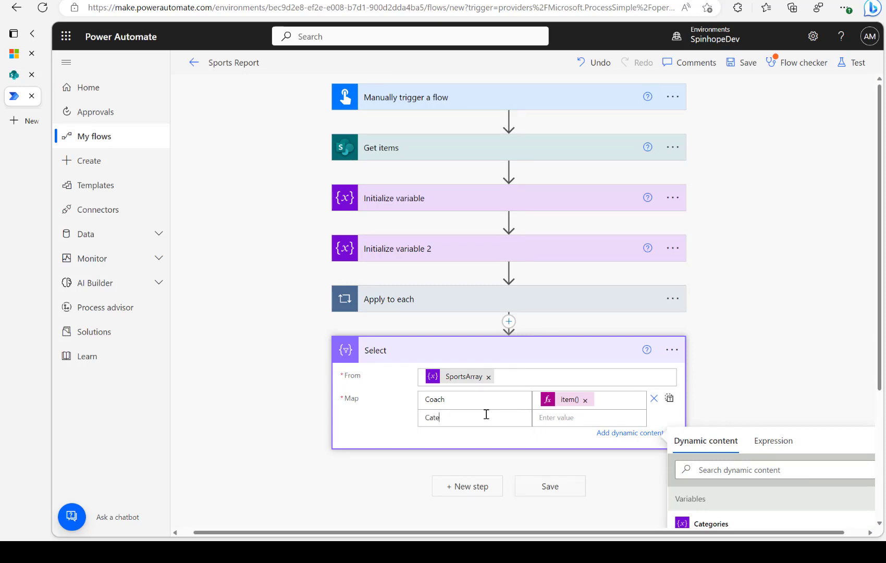
{"action": "type", "text": "gories"}
{"action": "left_click", "coordinate": [572, 415]}
{"action": "left_click", "coordinate": [756, 446]}
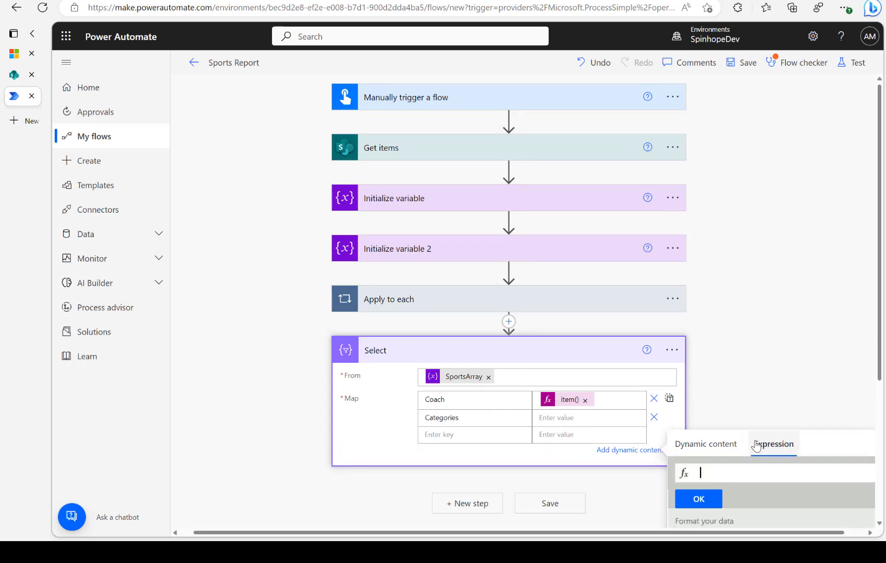
{"action": "type", "text": "item()?['Categor"}
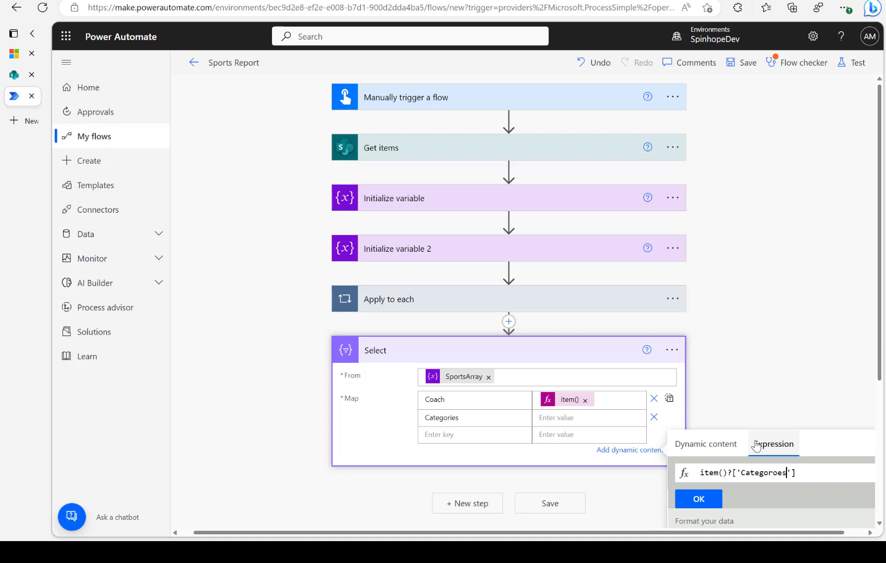
{"action": "type", "text": "ies"}
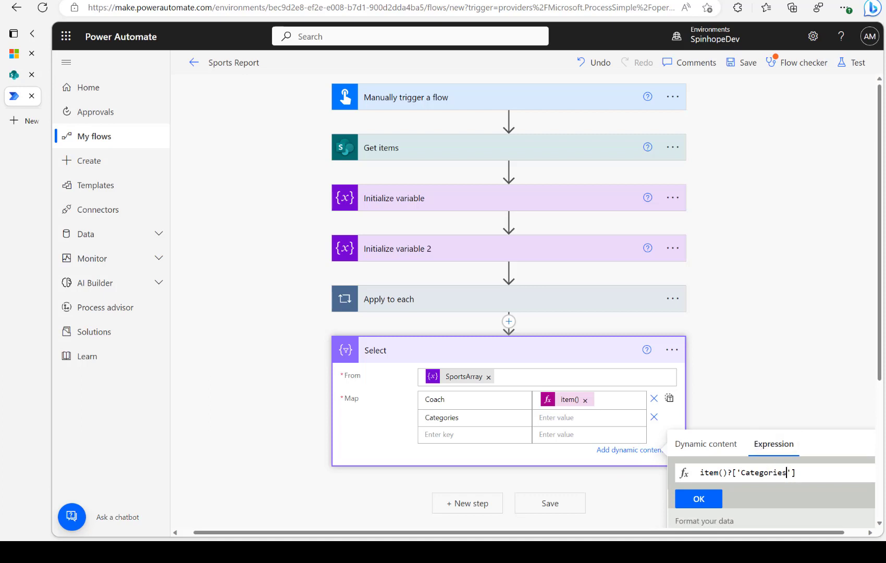
{"action": "left_click", "coordinate": [695, 498]}
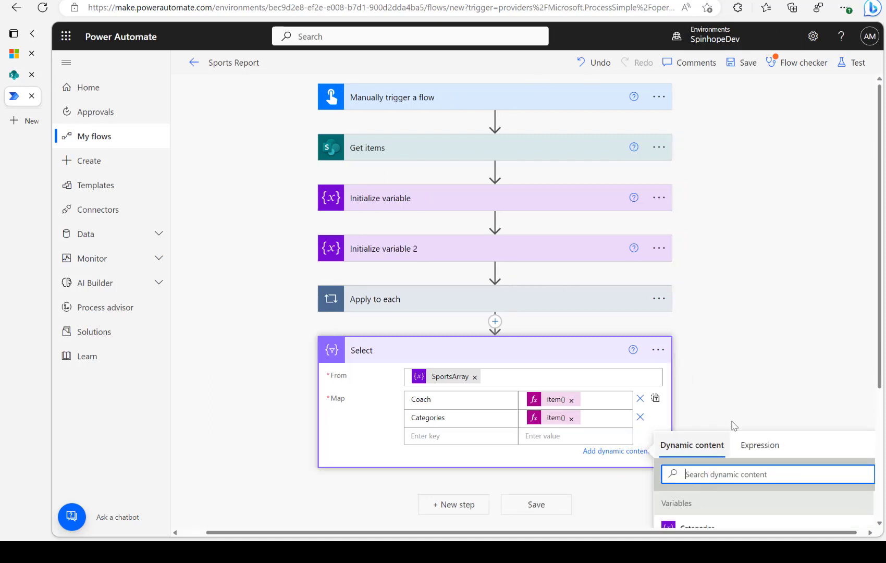
{"action": "scroll", "coordinate": [746, 393], "scroll_direction": "down", "scroll_amount": 3}
Add a Create HTML table step using the Select Output as From, with automatic columns
{"action": "left_click", "coordinate": [466, 313]}
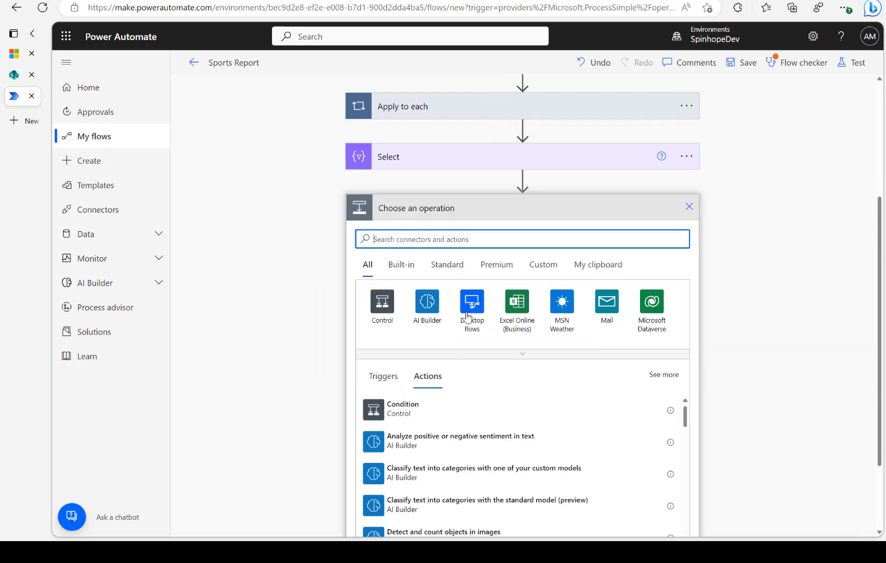
{"action": "type", "text": "create h"}
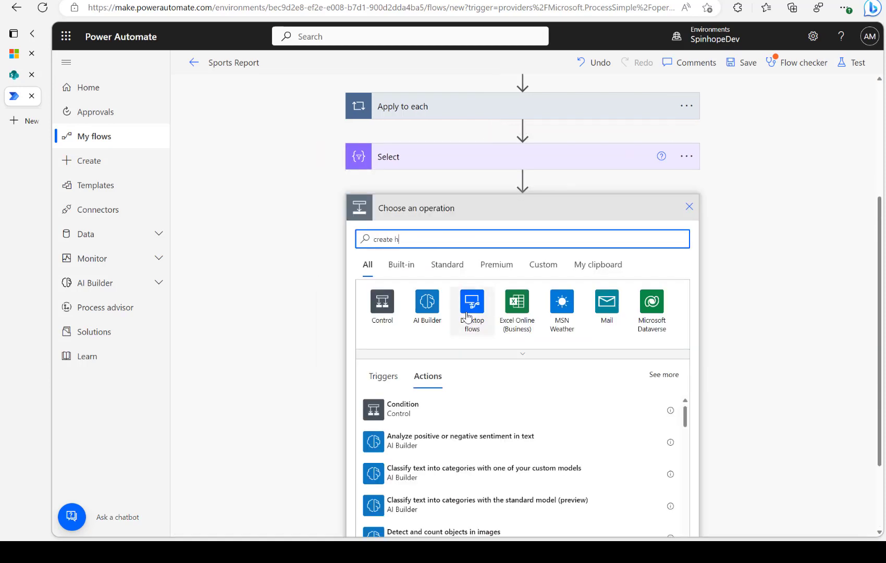
{"action": "type", "text": "tml"}
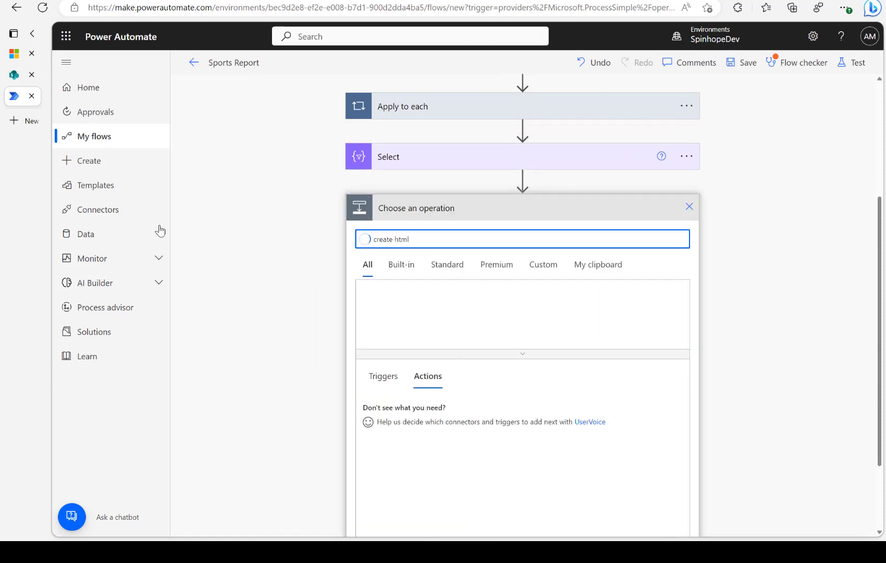
{"action": "left_click", "coordinate": [424, 447]}
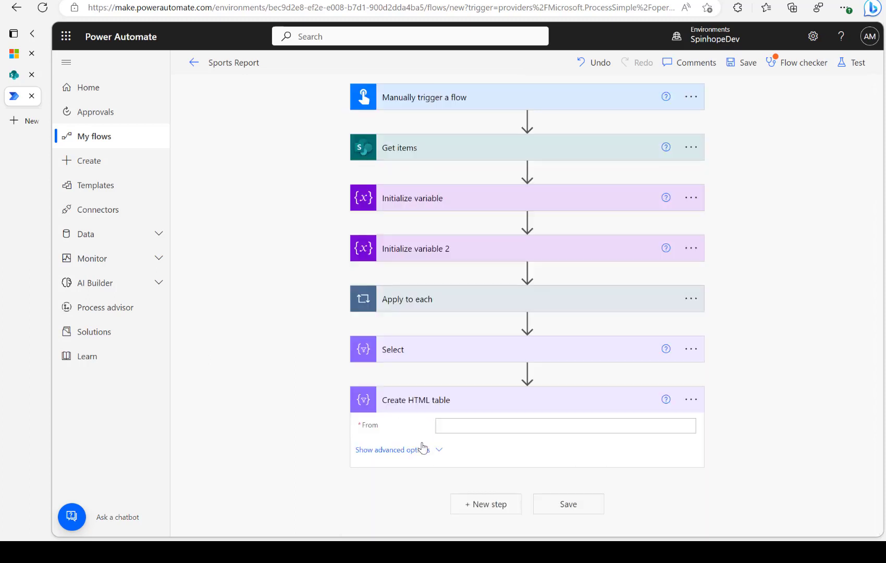
{"action": "left_click", "coordinate": [483, 425]}
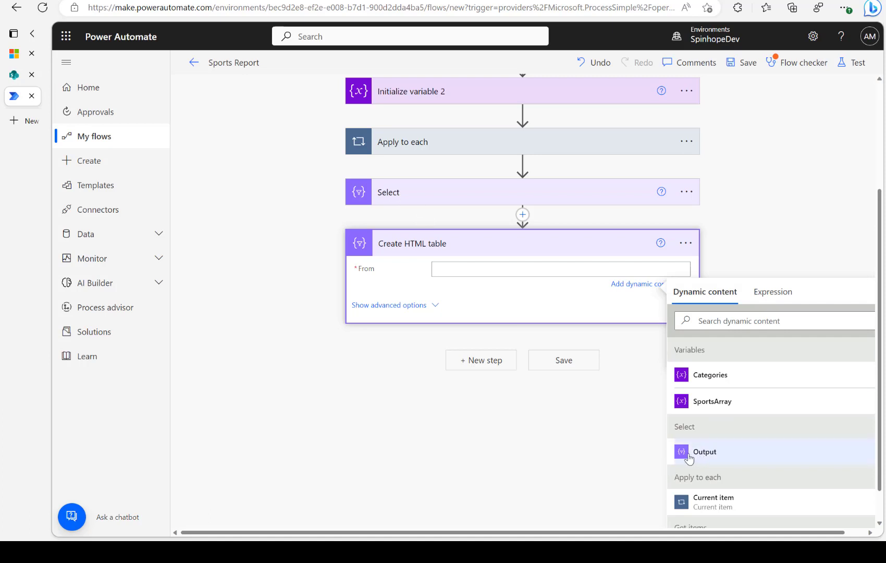
{"action": "left_click", "coordinate": [706, 456]}
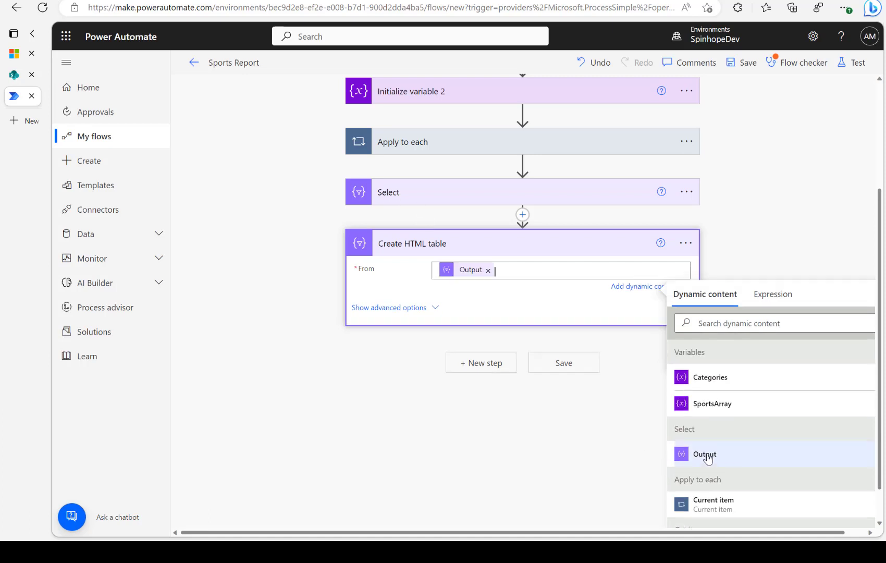
{"action": "left_click", "coordinate": [407, 309]}
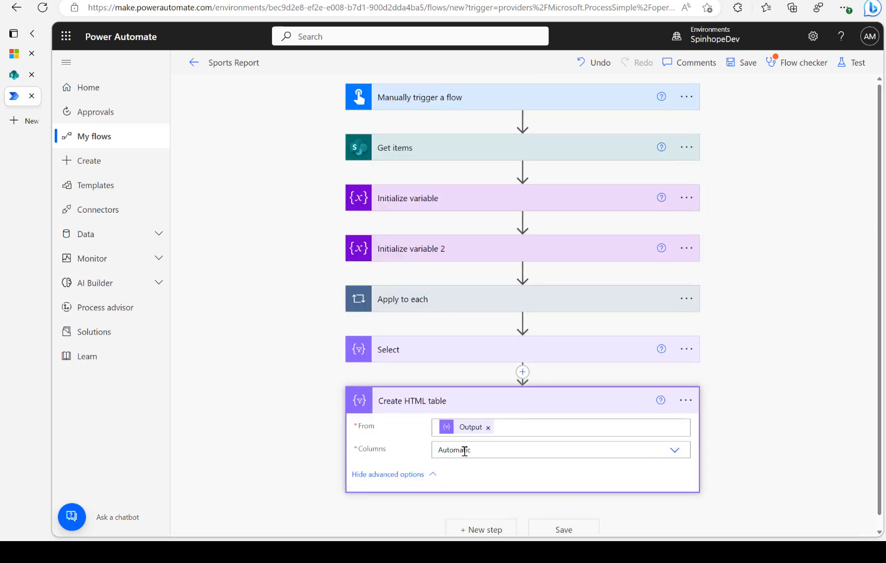
{"action": "left_click", "coordinate": [421, 358]}
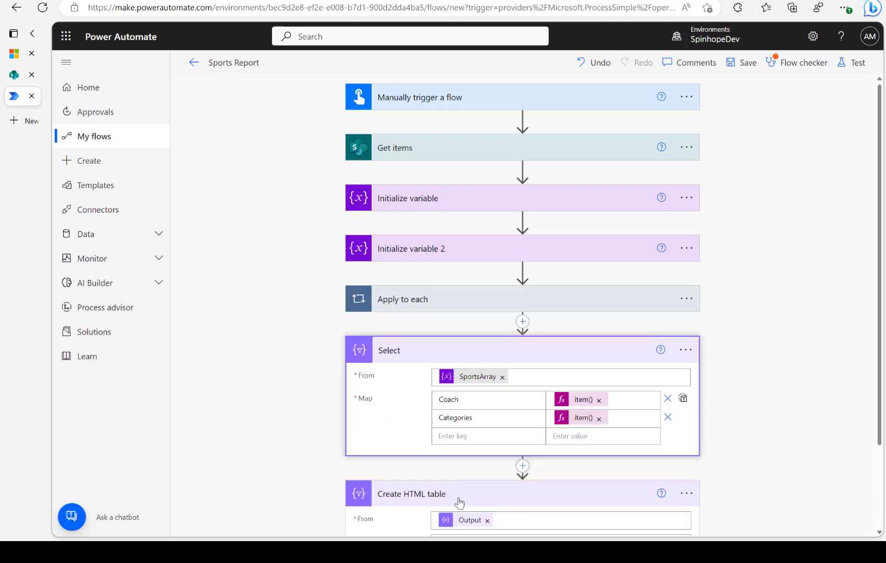
Save and test the flow, then review the Select step's run outputs
{"action": "left_click", "coordinate": [843, 69]}
{"action": "left_click", "coordinate": [722, 516]}
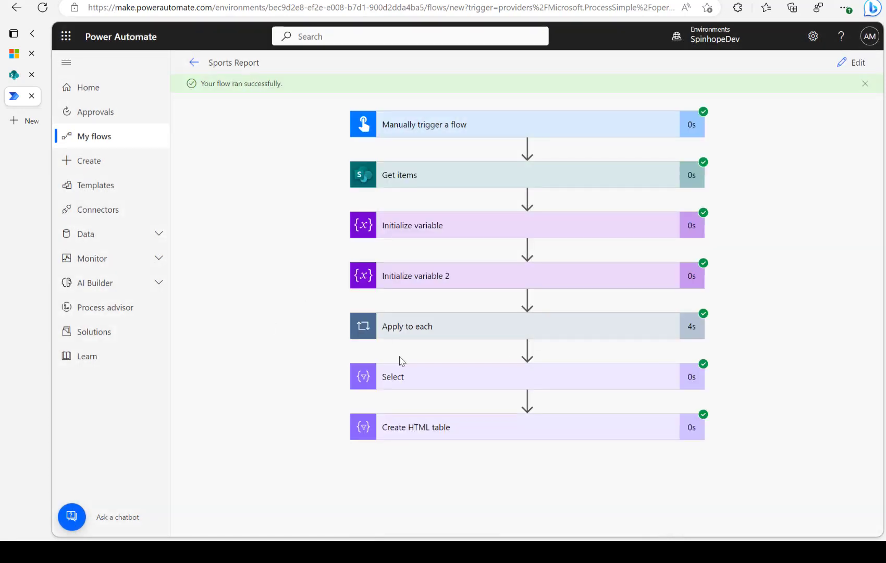
{"action": "left_click", "coordinate": [424, 377]}
{"action": "scroll", "coordinate": [435, 365], "scroll_direction": "down", "scroll_amount": 2}
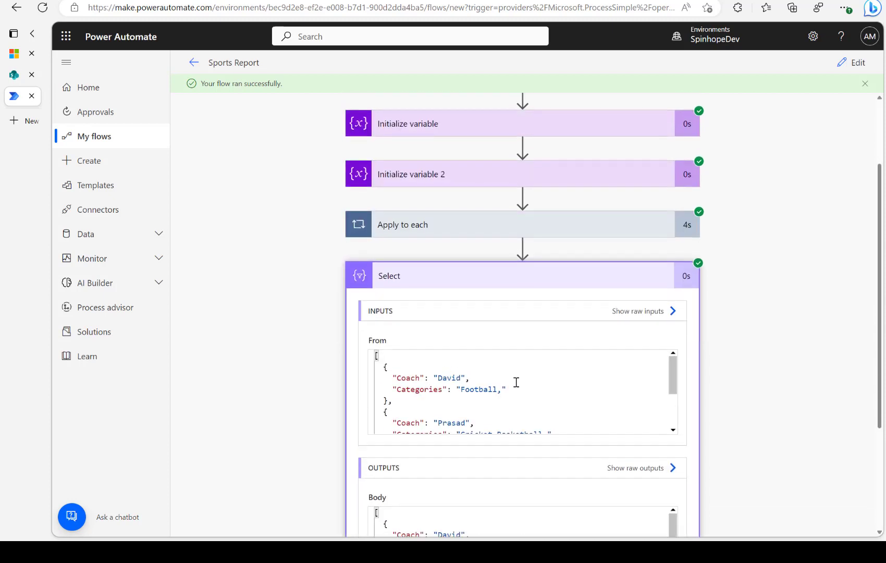
{"action": "scroll", "coordinate": [521, 378], "scroll_direction": "down", "scroll_amount": 1}
{"action": "scroll", "coordinate": [529, 403], "scroll_direction": "down", "scroll_amount": 1}
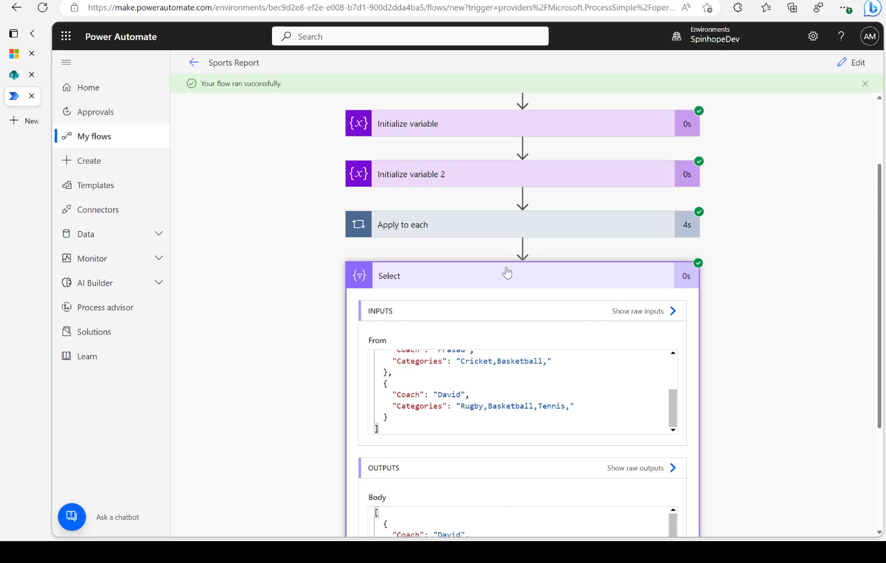
{"action": "scroll", "coordinate": [757, 353], "scroll_direction": "down", "scroll_amount": 2}
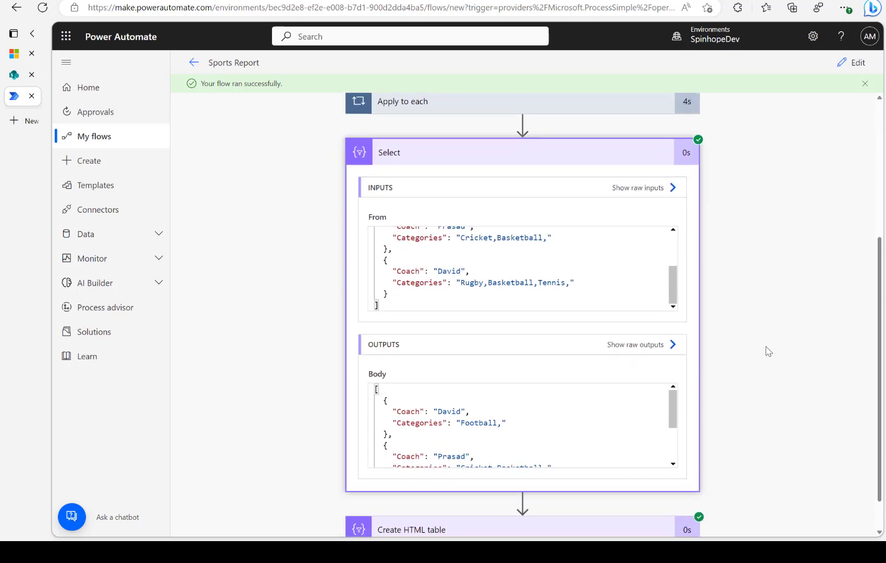
{"action": "scroll", "coordinate": [768, 352], "scroll_direction": "down", "scroll_amount": 1}
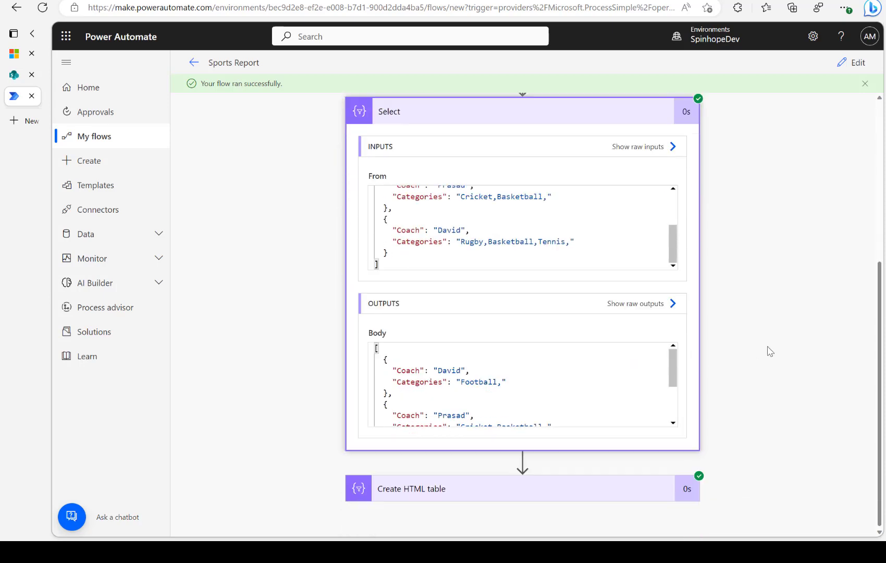
Check the HTML table output listing three coaches with comma-separated categories, then return to editing
{"action": "left_click", "coordinate": [478, 493]}
{"action": "scroll", "coordinate": [267, 425], "scroll_direction": "down", "scroll_amount": 3}
{"action": "scroll", "coordinate": [267, 426], "scroll_direction": "down", "scroll_amount": 4}
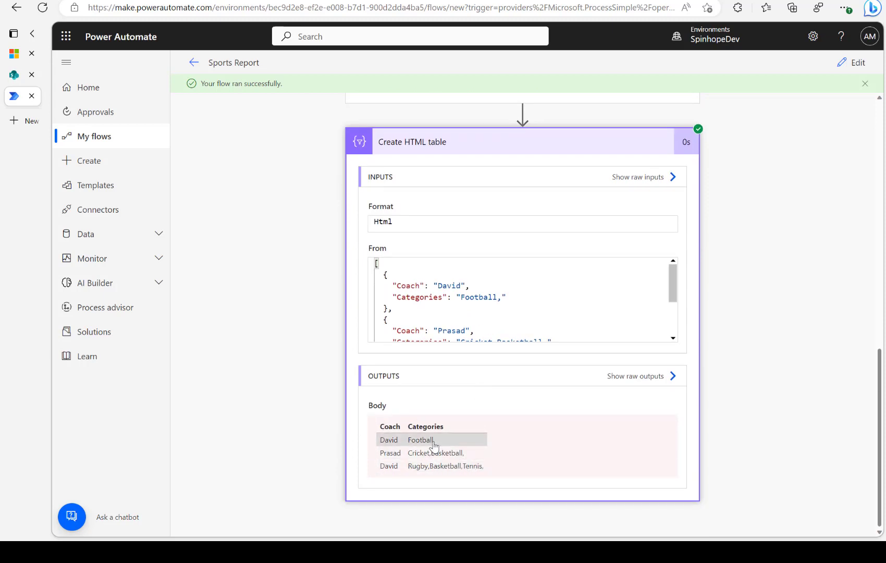
{"action": "left_click", "coordinate": [853, 63]}
Expand both Initialize variable steps and the Apply to each loop to review them
{"action": "left_click", "coordinate": [443, 245]}
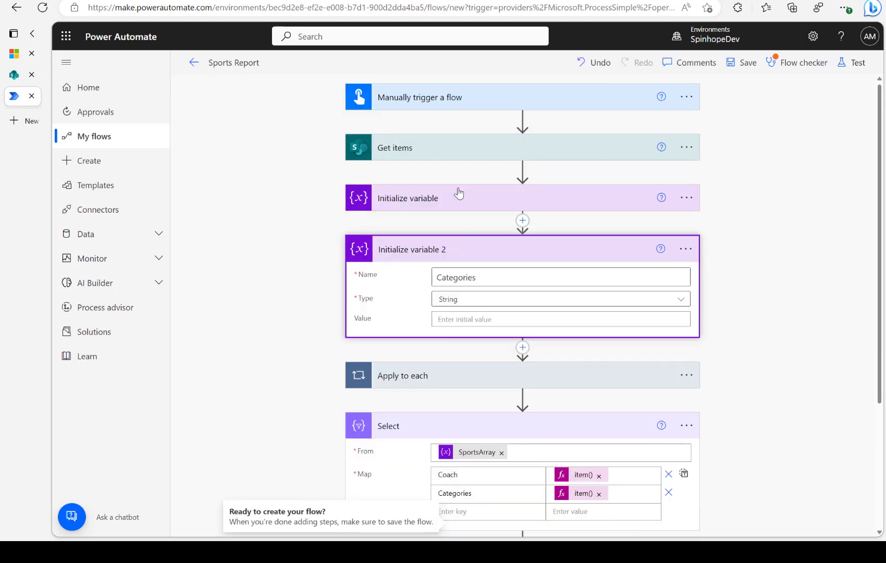
{"action": "left_click", "coordinate": [444, 201]}
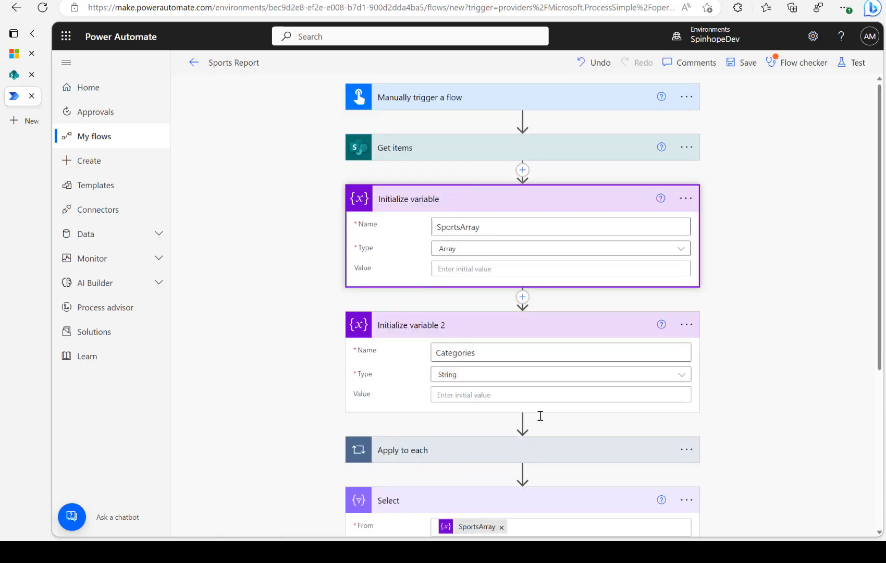
{"action": "scroll", "coordinate": [553, 420], "scroll_direction": "down", "scroll_amount": 3}
{"action": "left_click", "coordinate": [457, 311]}
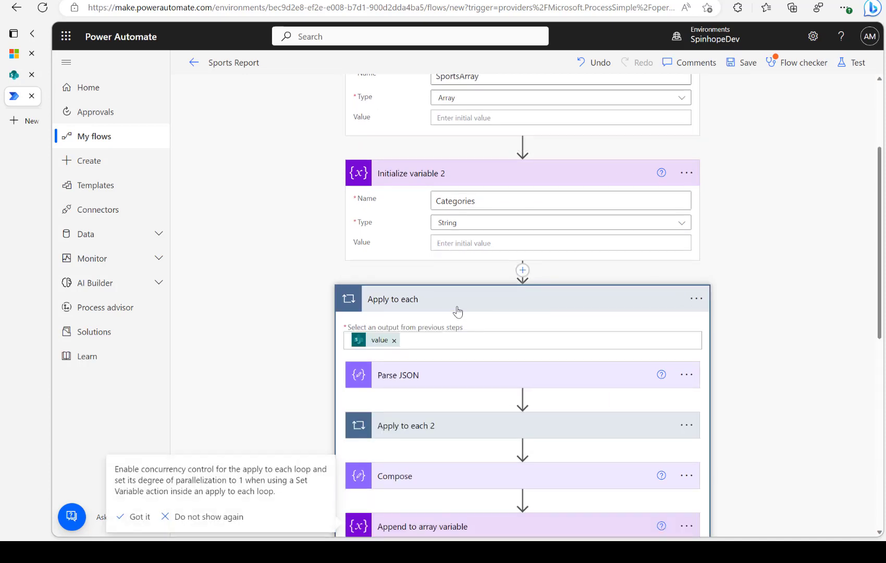
{"action": "scroll", "coordinate": [505, 426], "scroll_direction": "down", "scroll_amount": 2}
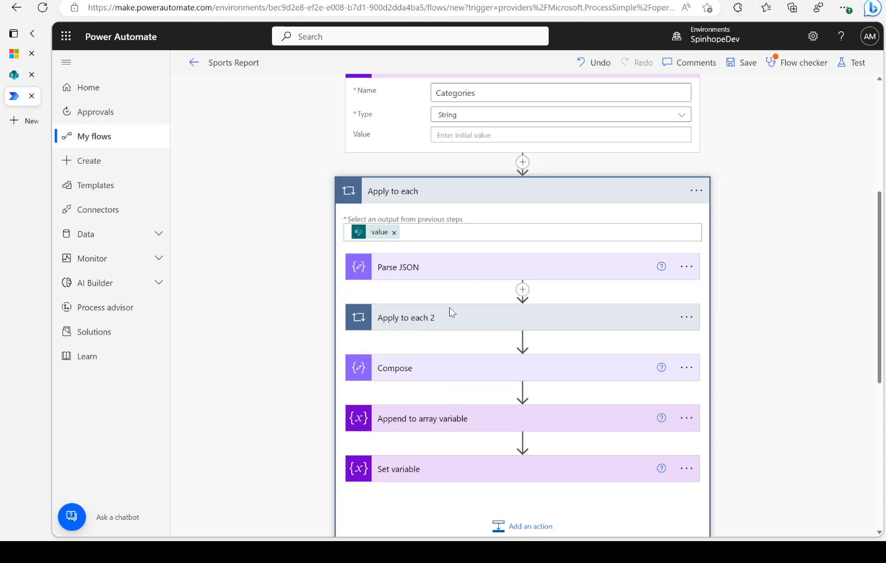
Expand Parse JSON, Apply to each 2 and Append to string variable, and start a new inner-loop action
{"action": "left_click", "coordinate": [406, 273]}
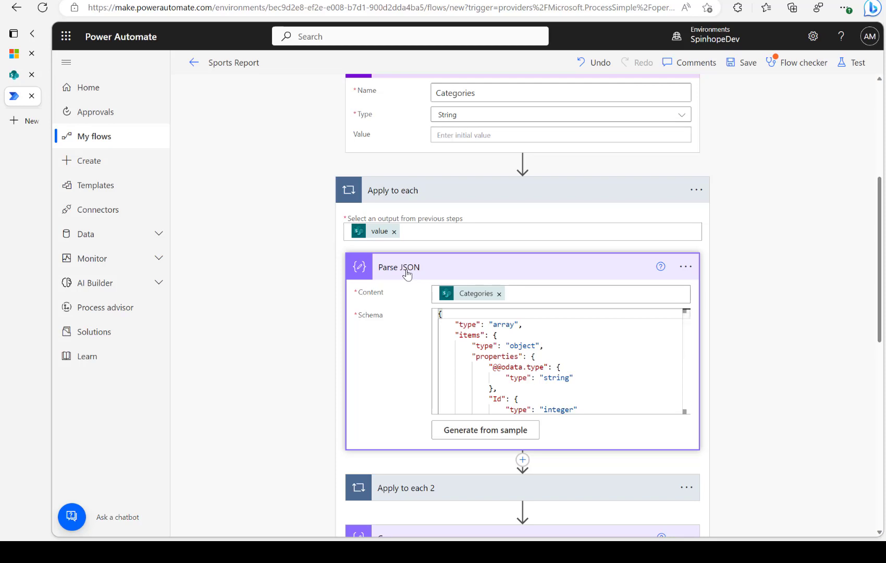
{"action": "left_click", "coordinate": [451, 488]}
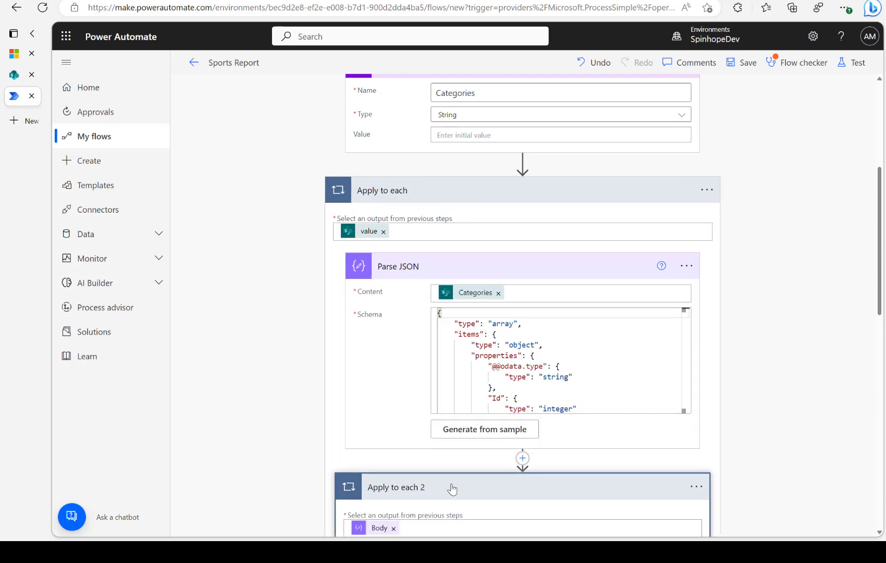
{"action": "scroll", "coordinate": [490, 425], "scroll_direction": "down", "scroll_amount": 4}
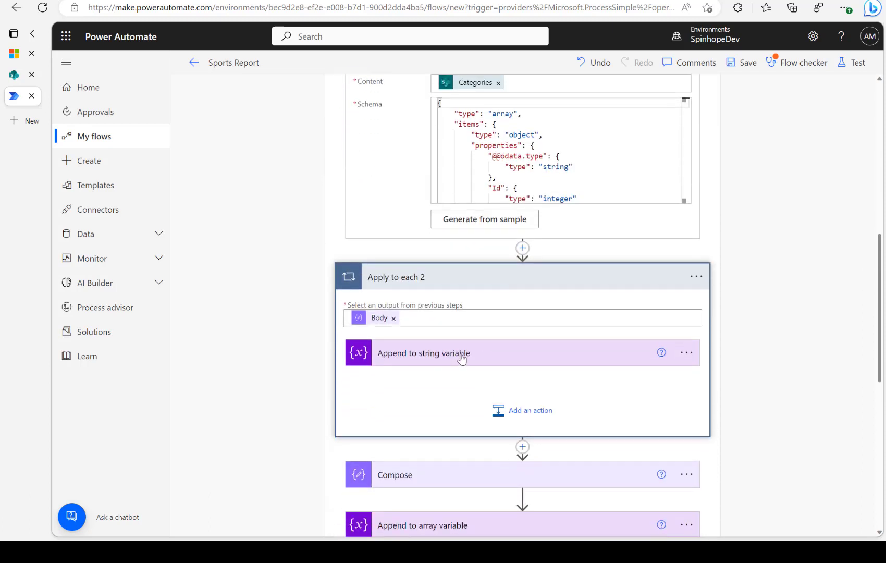
{"action": "left_click", "coordinate": [461, 359]}
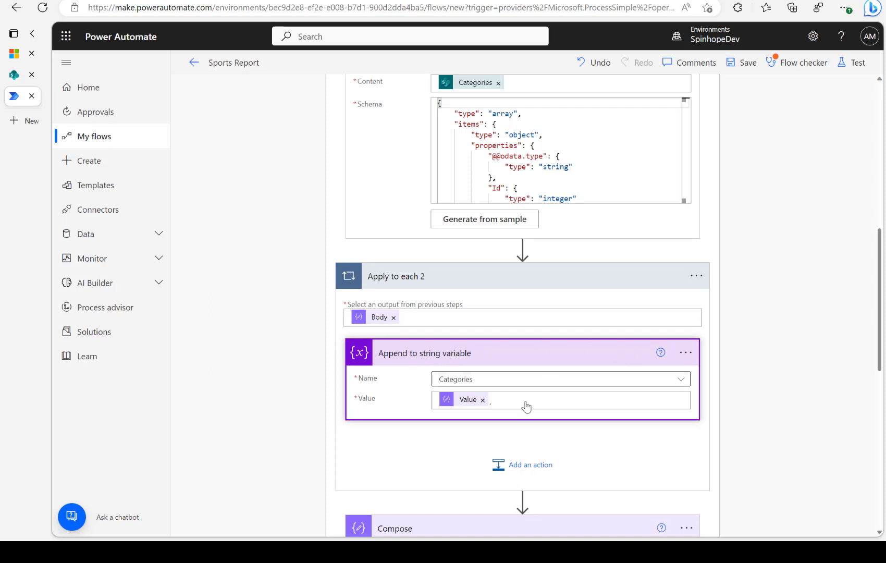
{"action": "left_click", "coordinate": [518, 462]}
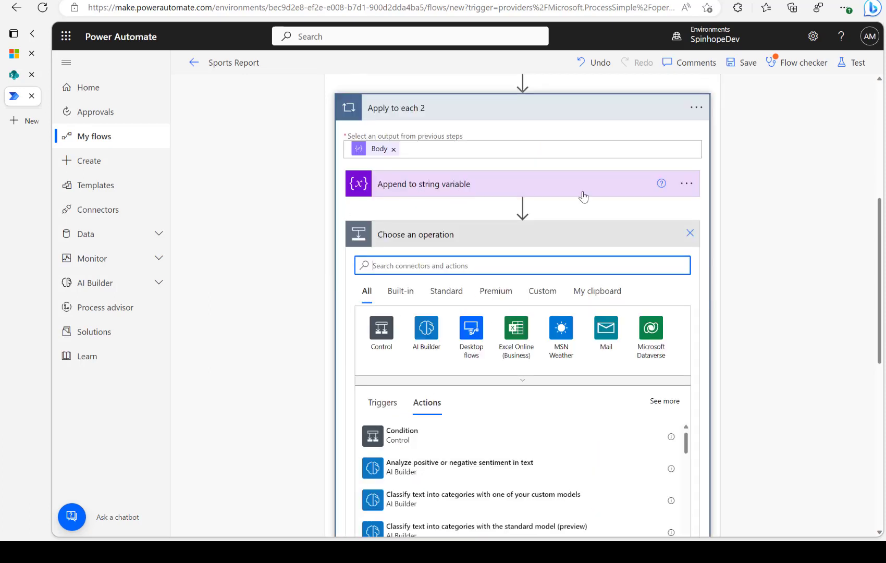
Dismiss the new action picker and re-examine the Append to string variable step
{"action": "left_click", "coordinate": [689, 234]}
{"action": "scroll", "coordinate": [533, 209], "scroll_direction": "down", "scroll_amount": 2}
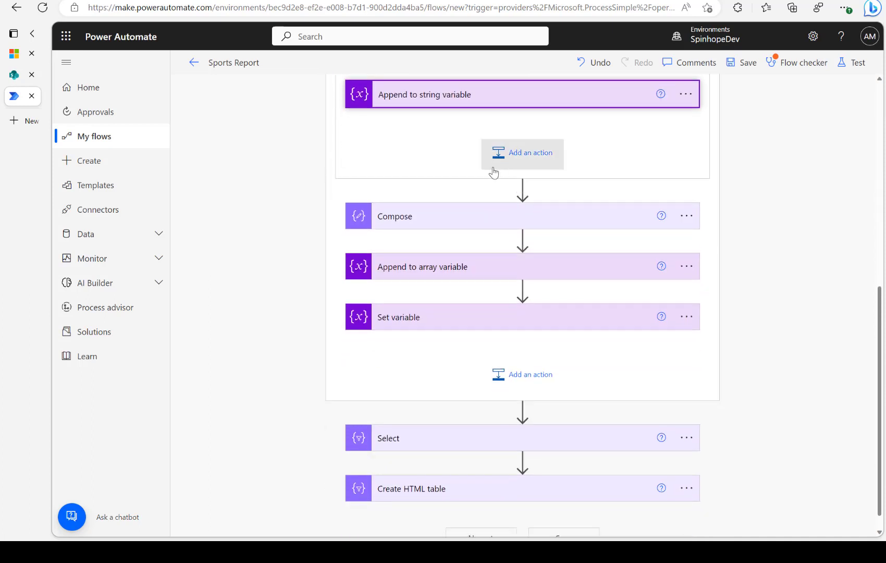
{"action": "left_click", "coordinate": [444, 106]}
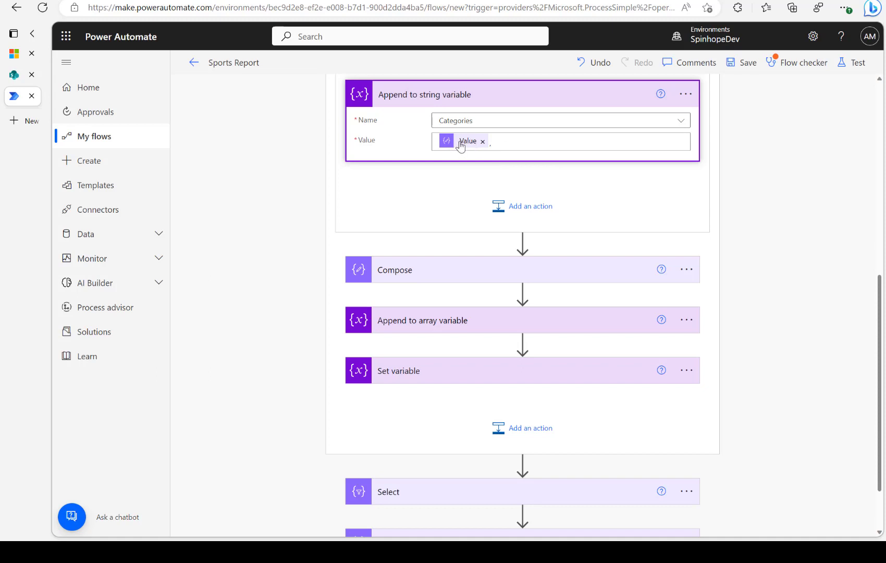
{"action": "mouse_move", "coordinate": [460, 146]}
{"action": "scroll", "coordinate": [461, 177], "scroll_direction": "up", "scroll_amount": 2}
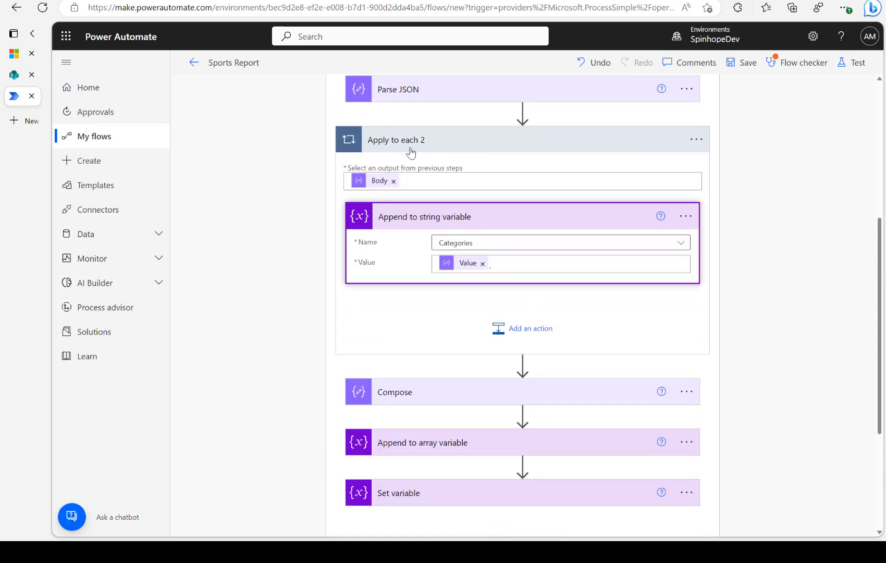
Browse the Control actions for the inner loop, cancel without adding one, and review Append to string variable
{"action": "left_click", "coordinate": [514, 331]}
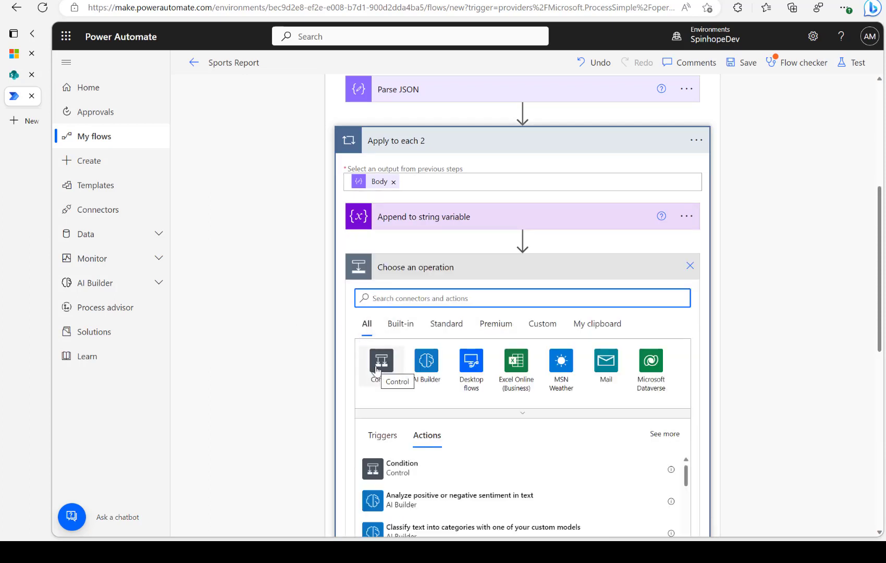
{"action": "left_click", "coordinate": [376, 369]}
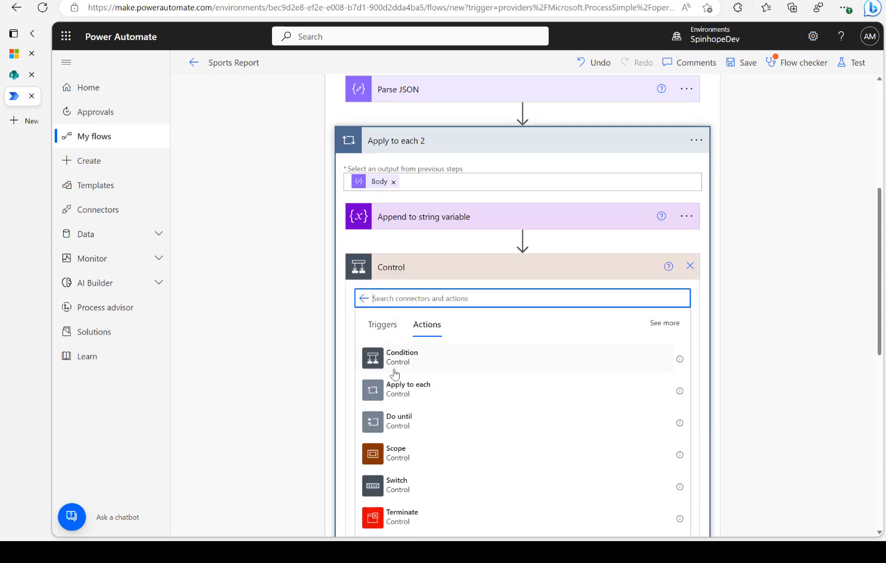
{"action": "left_click", "coordinate": [689, 265]}
{"action": "scroll", "coordinate": [448, 219], "scroll_direction": "down", "scroll_amount": 4}
{"action": "left_click", "coordinate": [430, 95]}
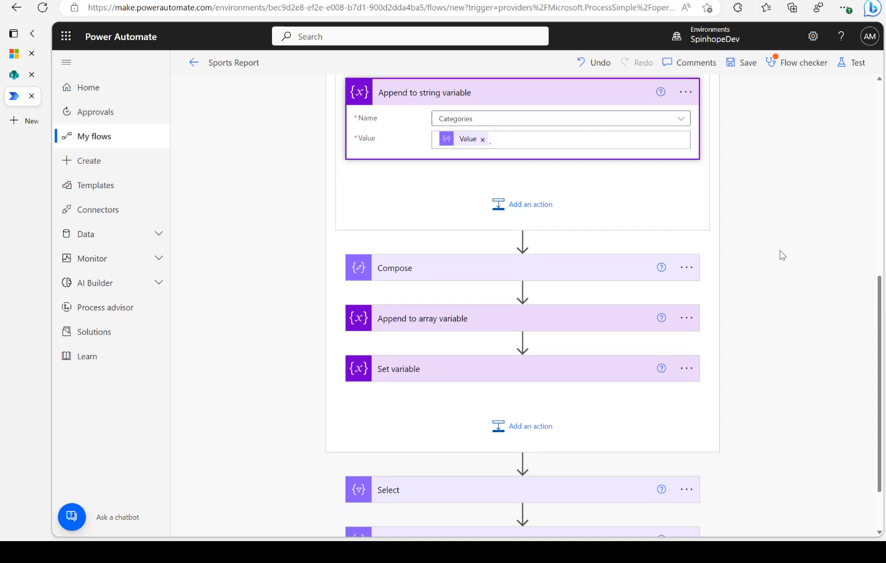
{"action": "scroll", "coordinate": [782, 255], "scroll_direction": "down", "scroll_amount": 2}
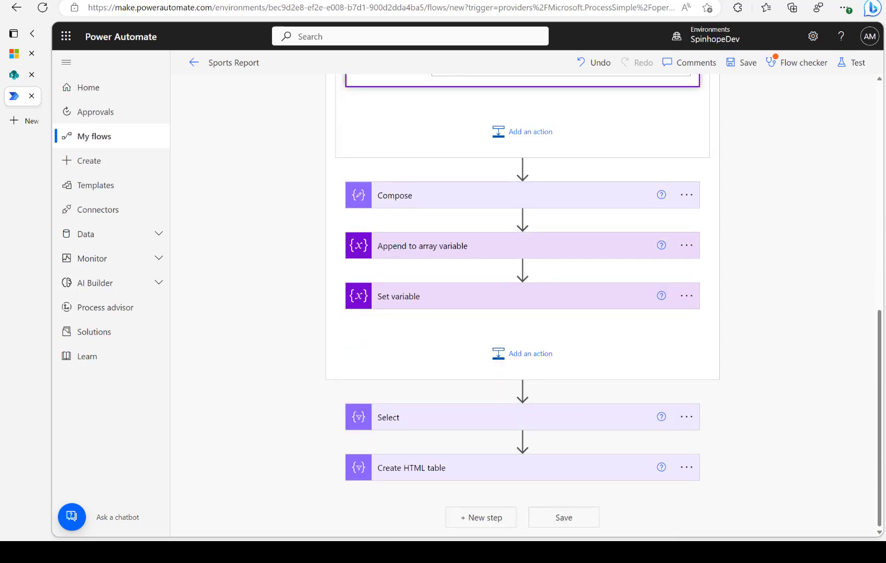